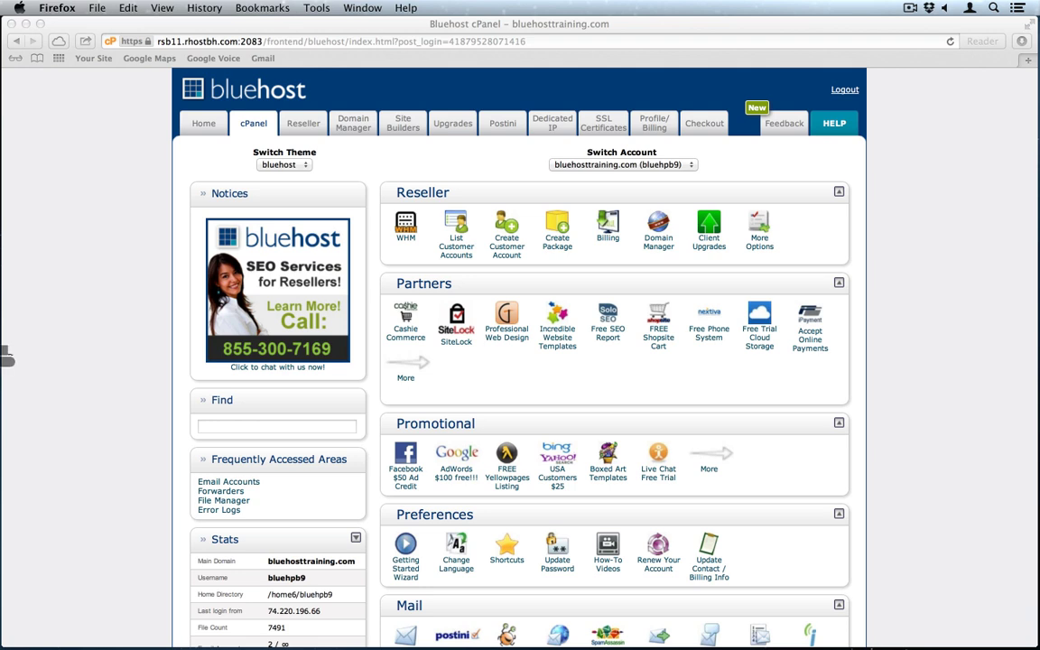
# Step: In Bluehost, review the Domain Manager domains, then go to the Upgrades page
pyautogui.click(102, 395)
pyautogui.click(330, 159)
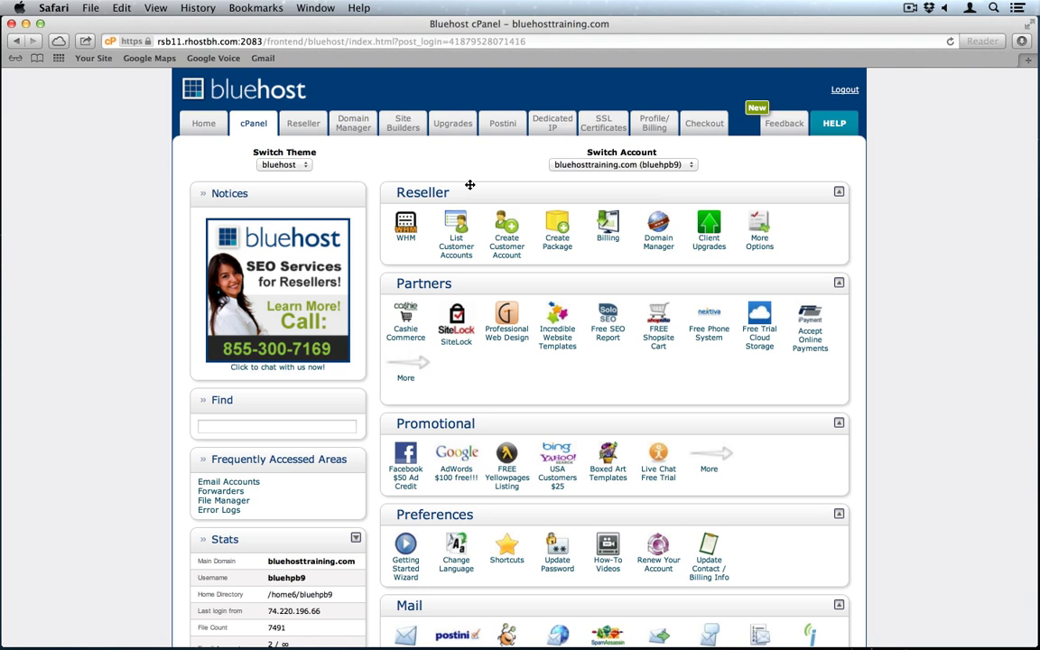
pyautogui.click(352, 124)
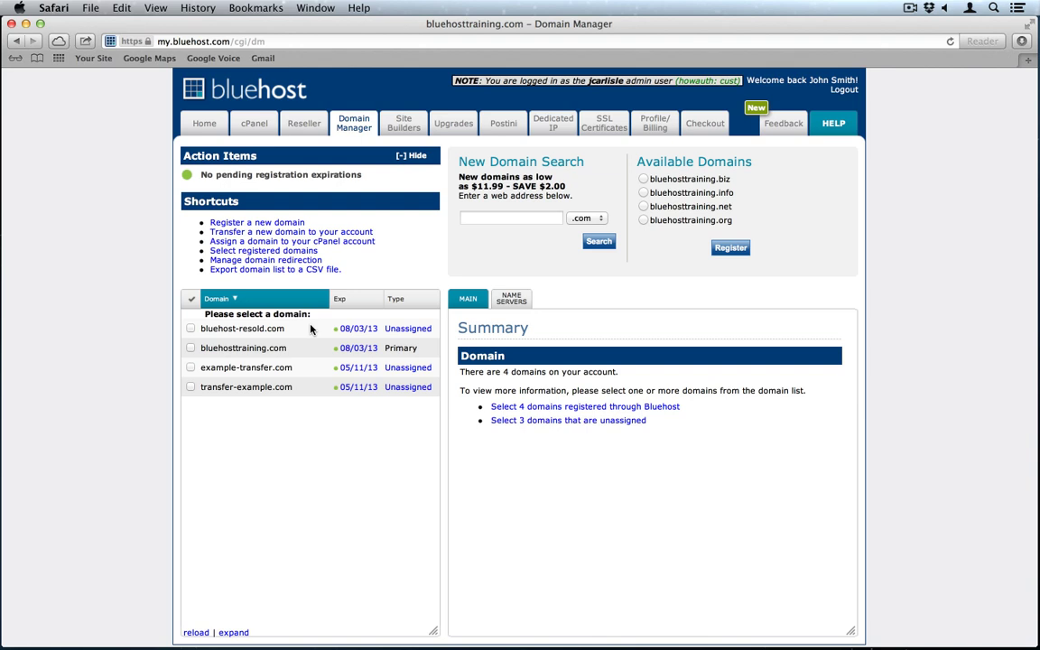
pyautogui.click(454, 127)
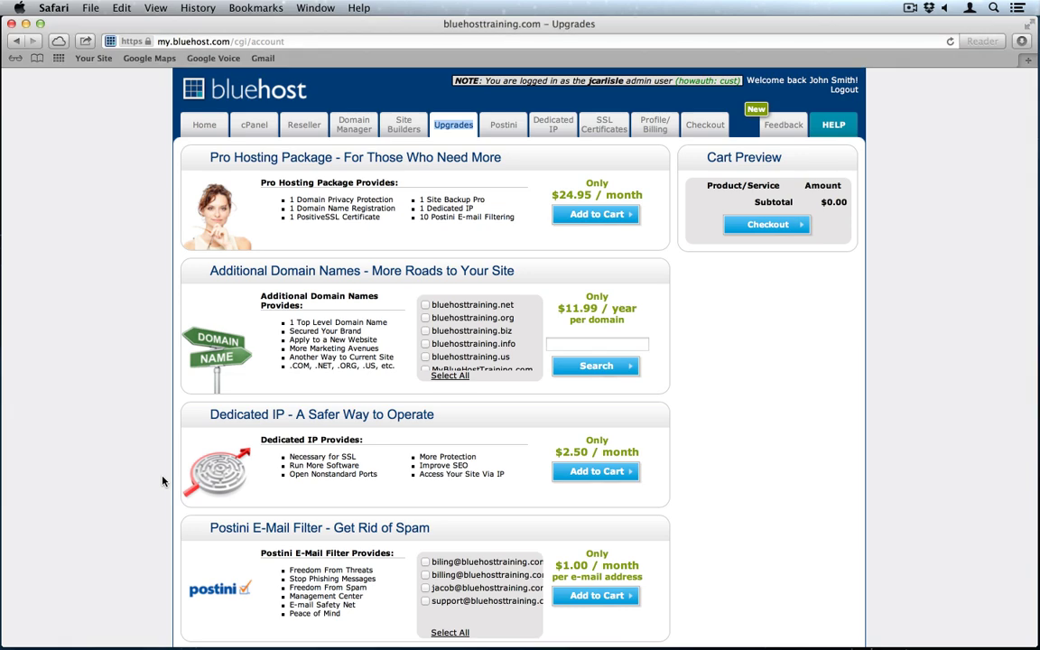
# Step: Scroll through the upgrade offers, then go to the SSL Certificates page
pyautogui.scroll(-3, 163, 481)
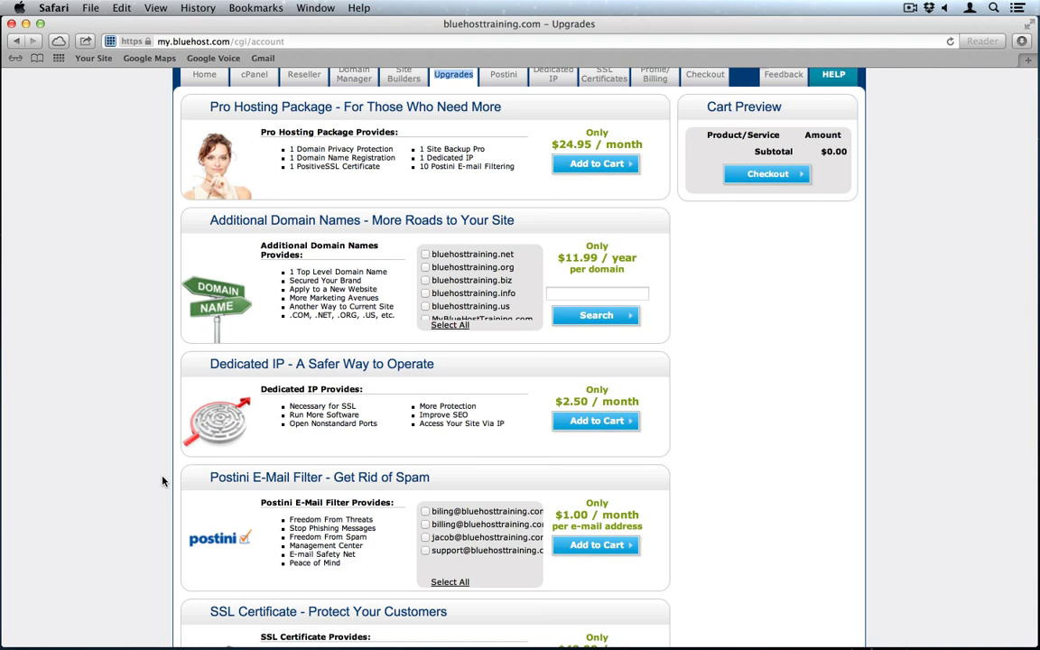
pyautogui.scroll(2, 469, 261)
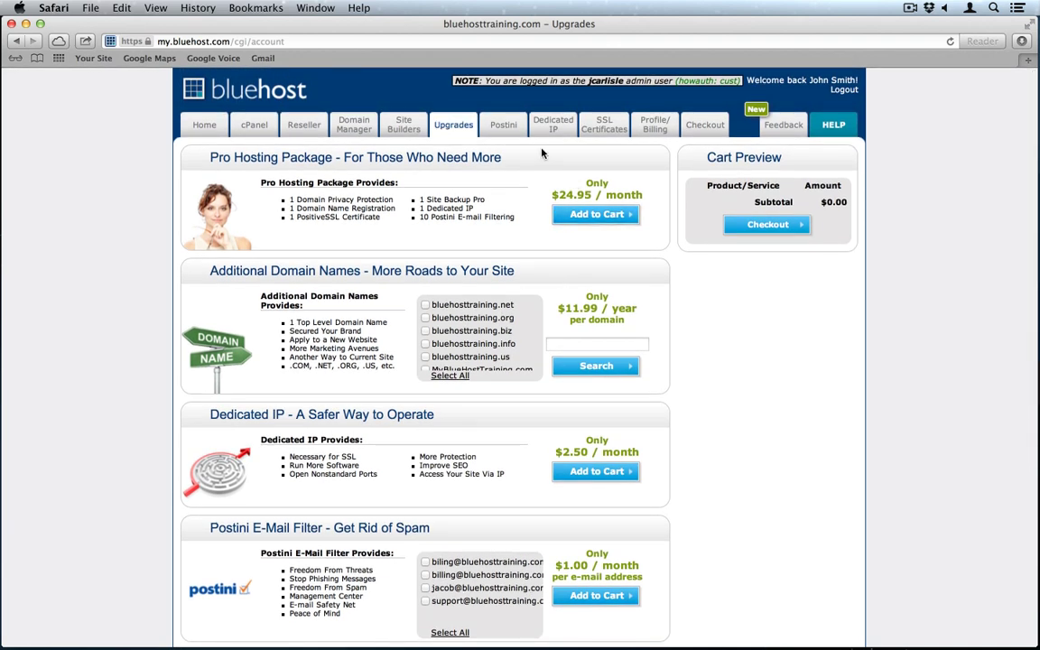
pyautogui.click(611, 129)
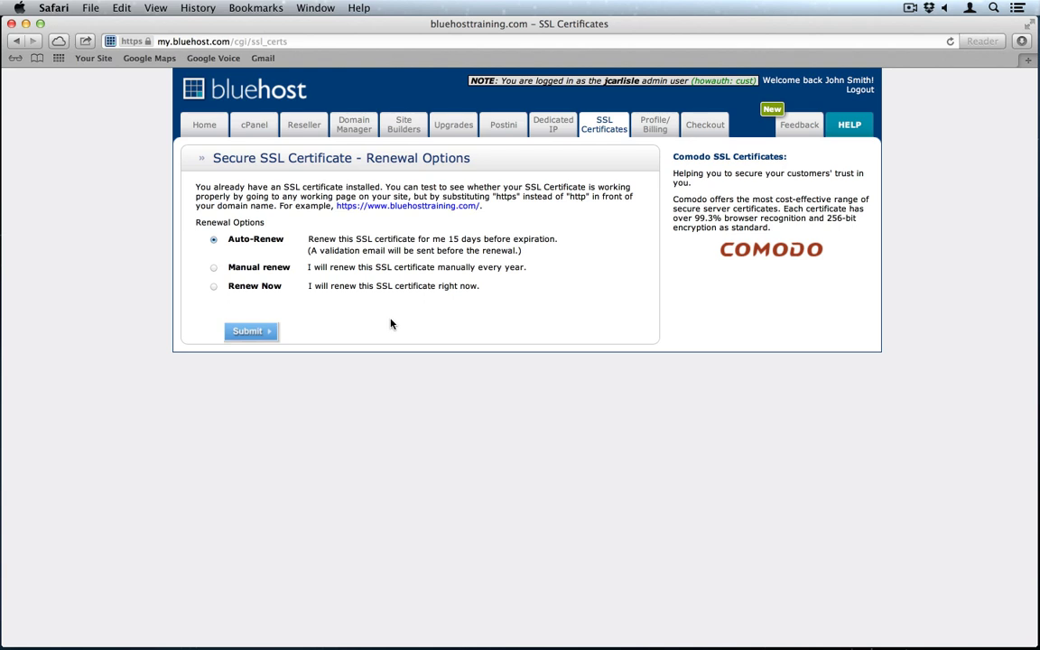
# Step: Go to the Reseller Management Tools page
pyautogui.click(305, 126)
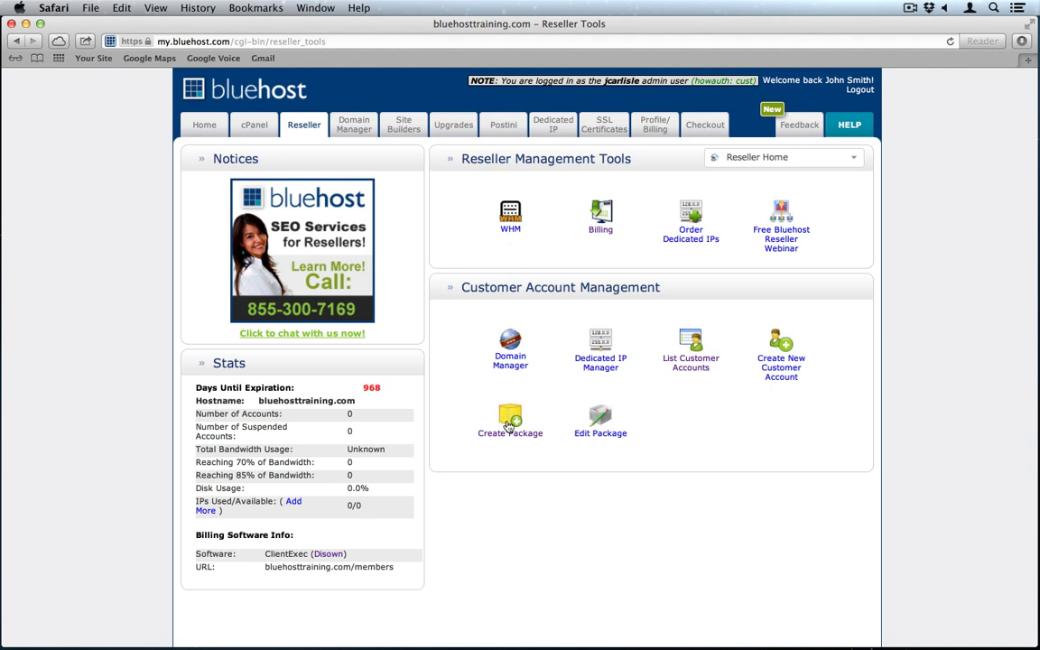
# Step: Start a new hosting package from the Reseller Tools page
pyautogui.click(509, 422)
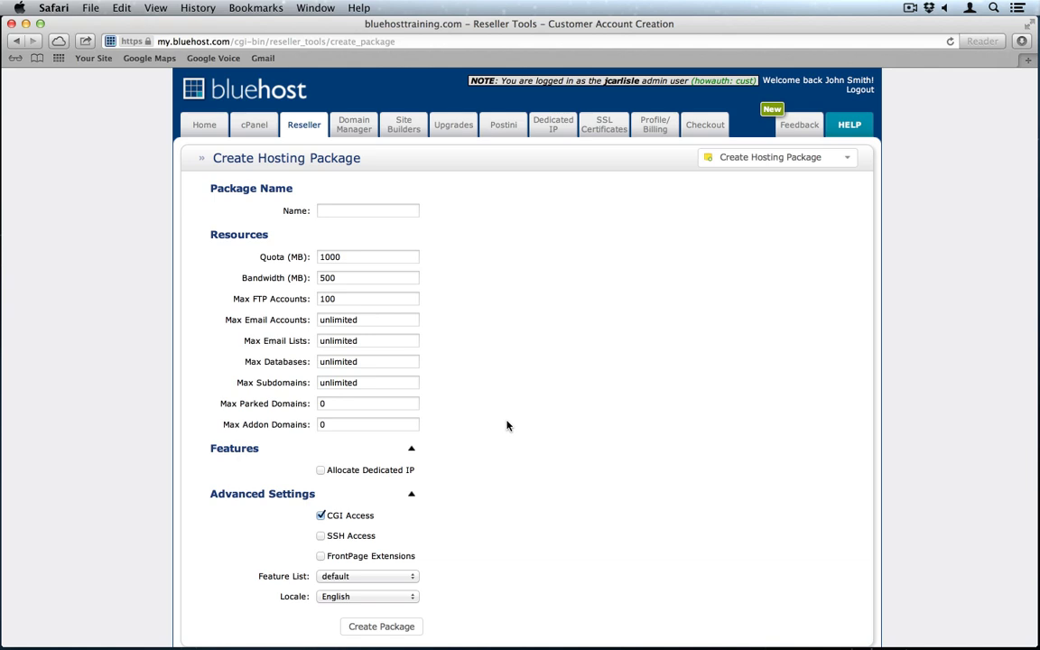
# Step: Name the package FrontPage and set both quota and bandwidth to 5000 MB
pyautogui.click(367, 208)
pyautogui.write('FrontPage')
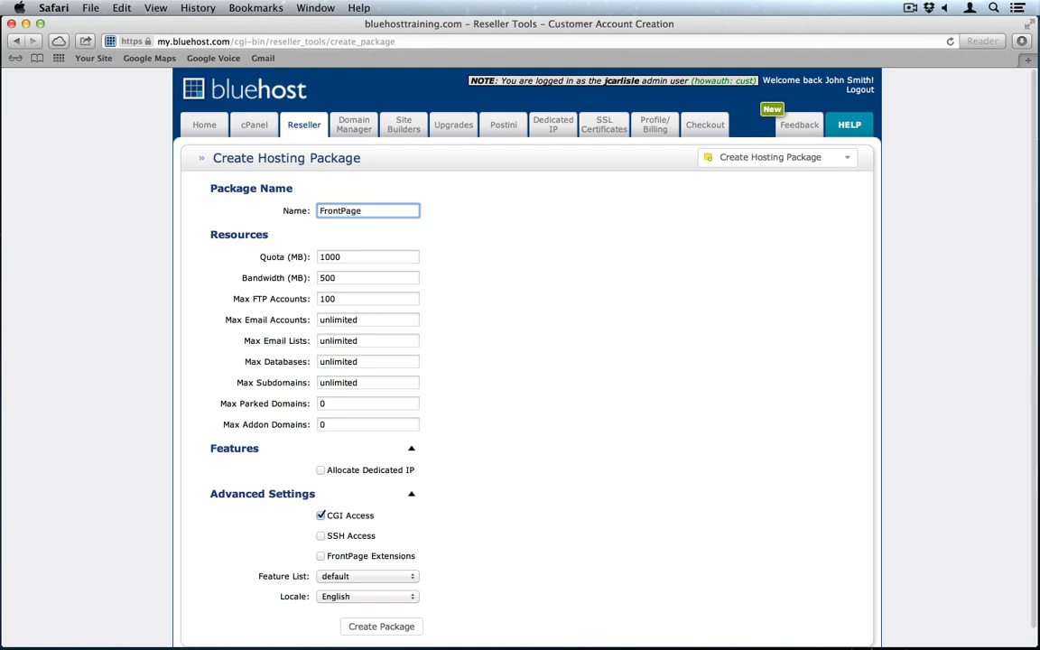
pyautogui.click(352, 254)
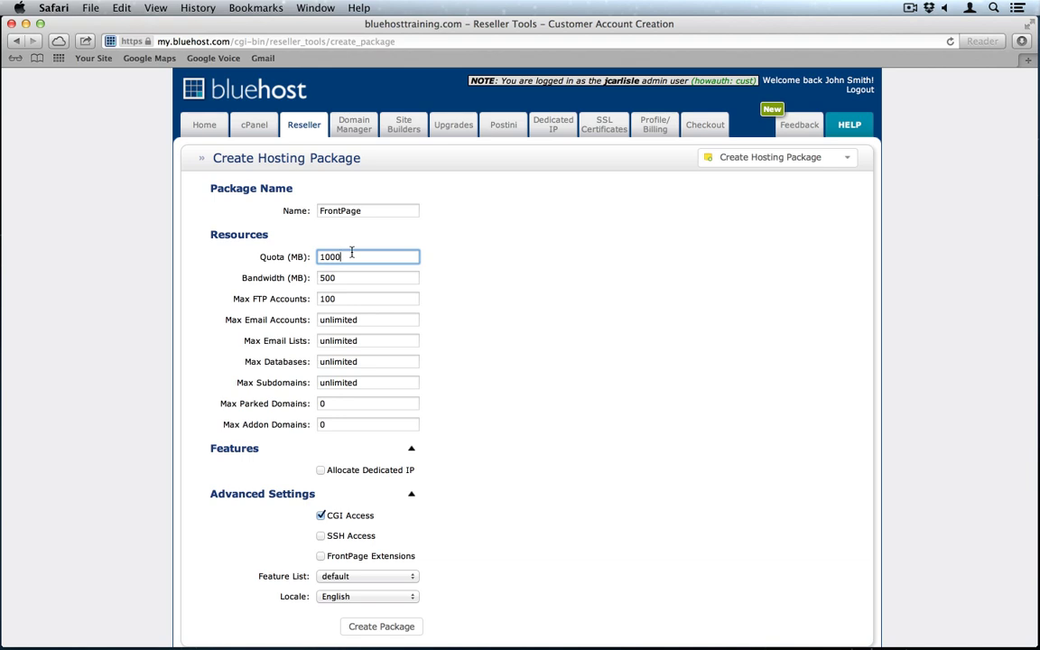
pyautogui.press('Left')
pyautogui.press('Left')
pyautogui.press('Left')
pyautogui.press('BackSpace')
pyautogui.write('5')
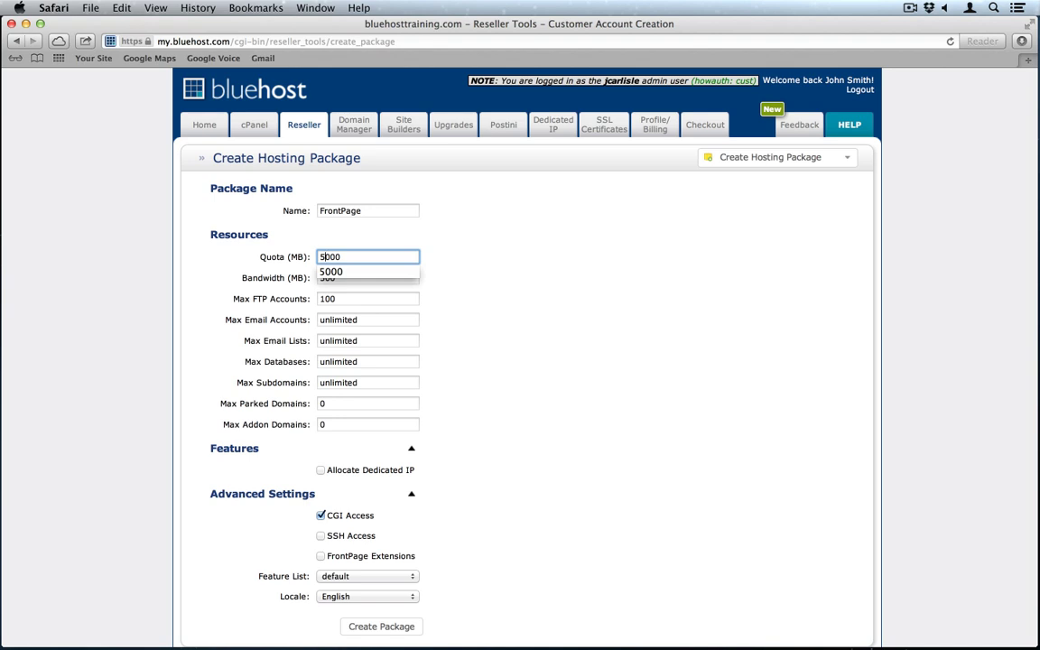
pyautogui.click(454, 260)
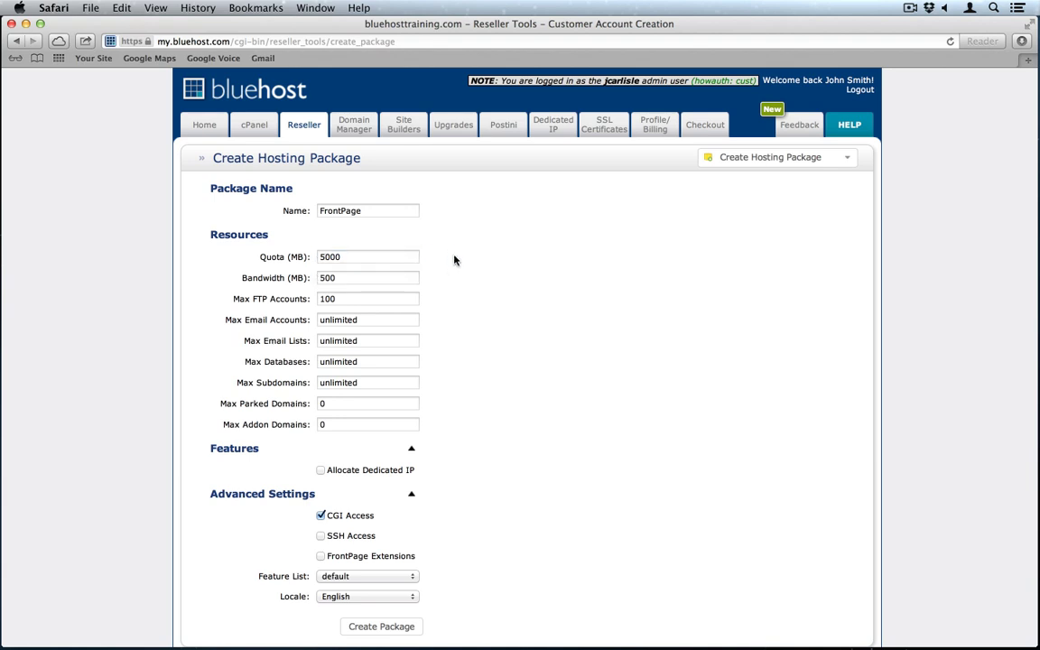
pyautogui.click(394, 276)
pyautogui.press('Left')
pyautogui.press('Left')
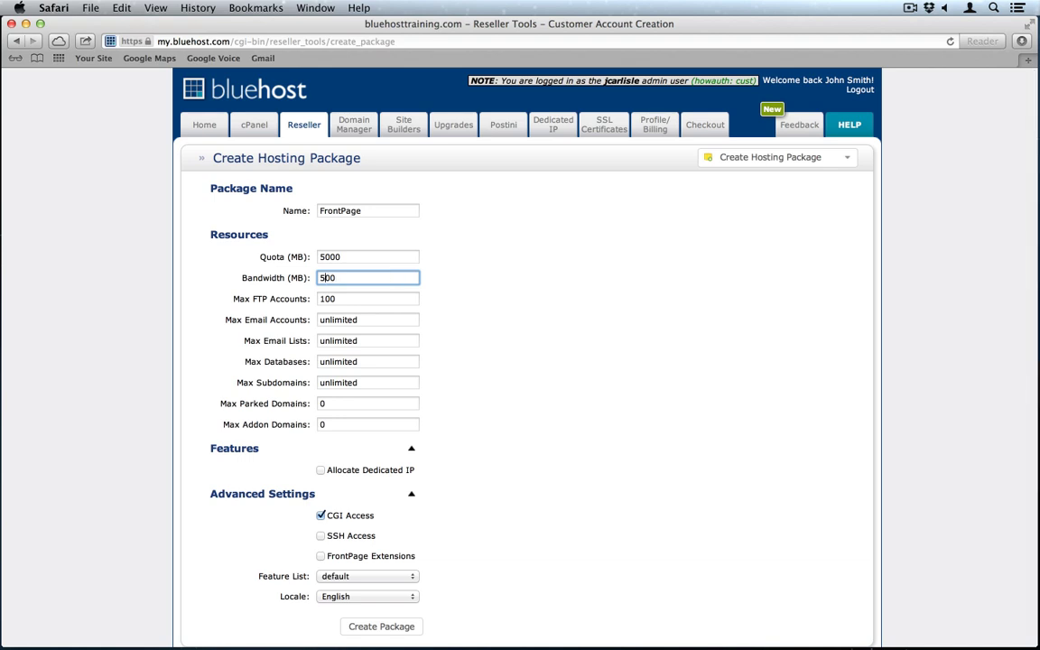
pyautogui.write('0')
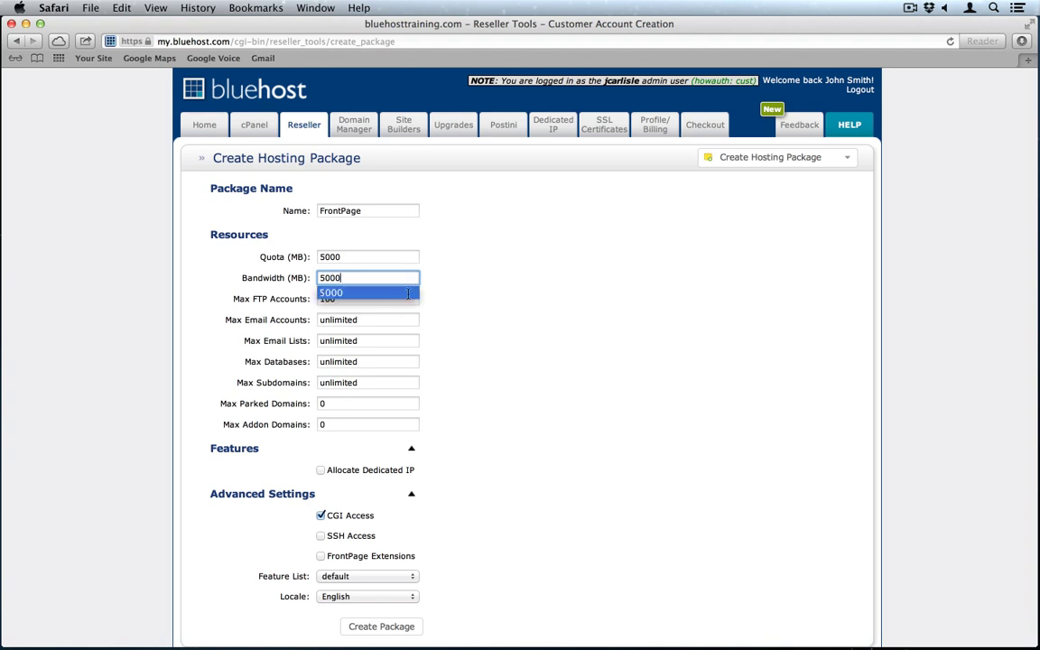
pyautogui.click(413, 293)
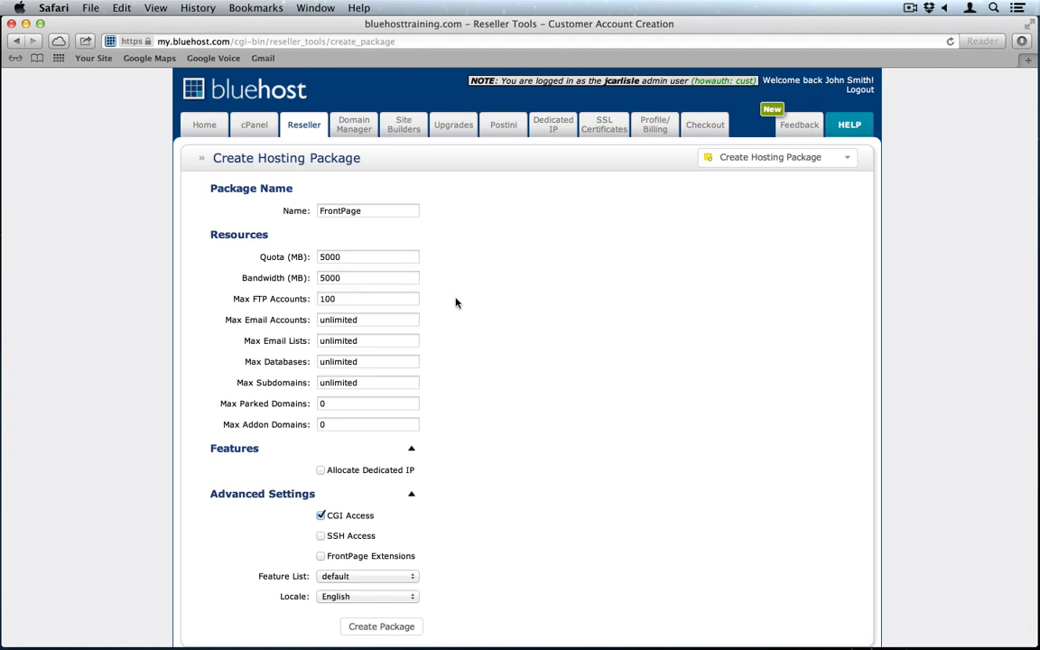
pyautogui.click(372, 299)
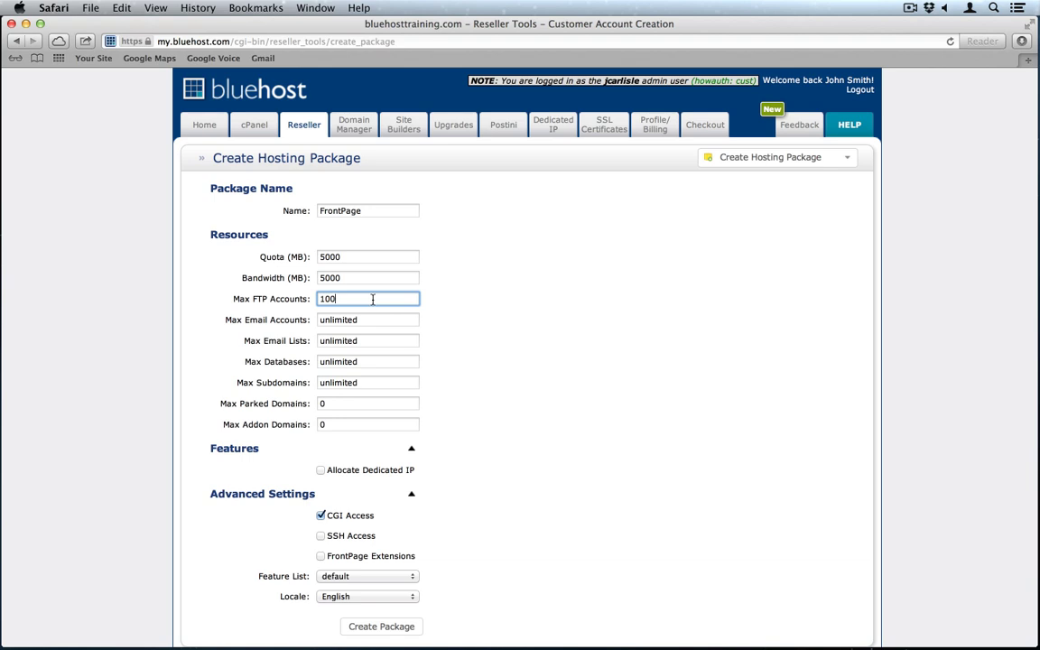
# Step: Set Max Parked Domains and Max Addon Domains to 10 each
pyautogui.click(319, 405)
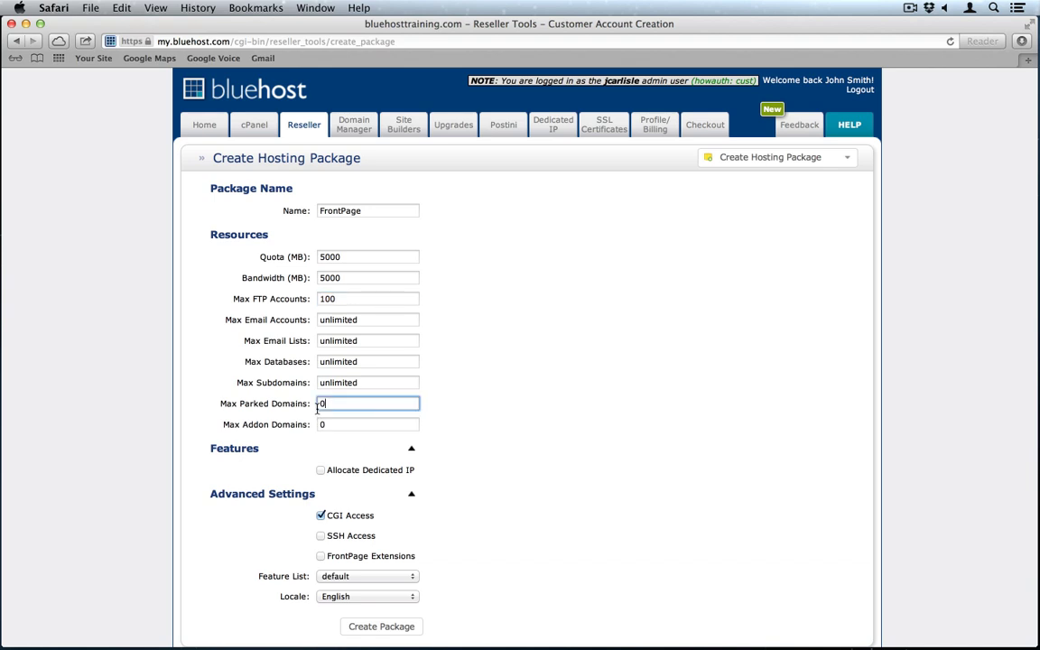
pyautogui.press('BackSpace')
pyautogui.write('10')
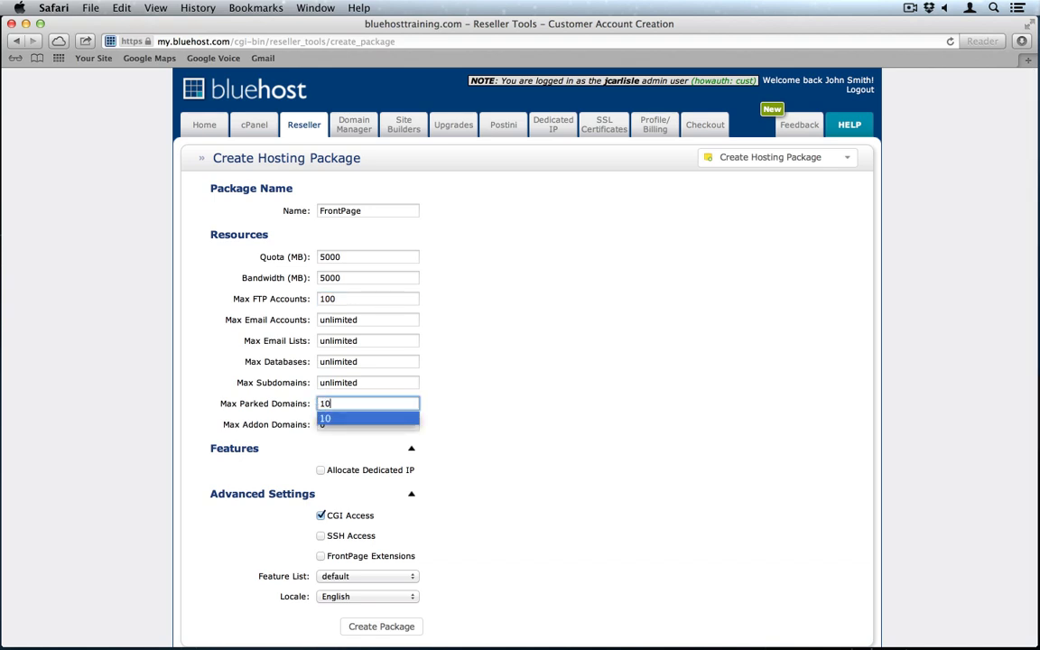
pyautogui.press('Escape')
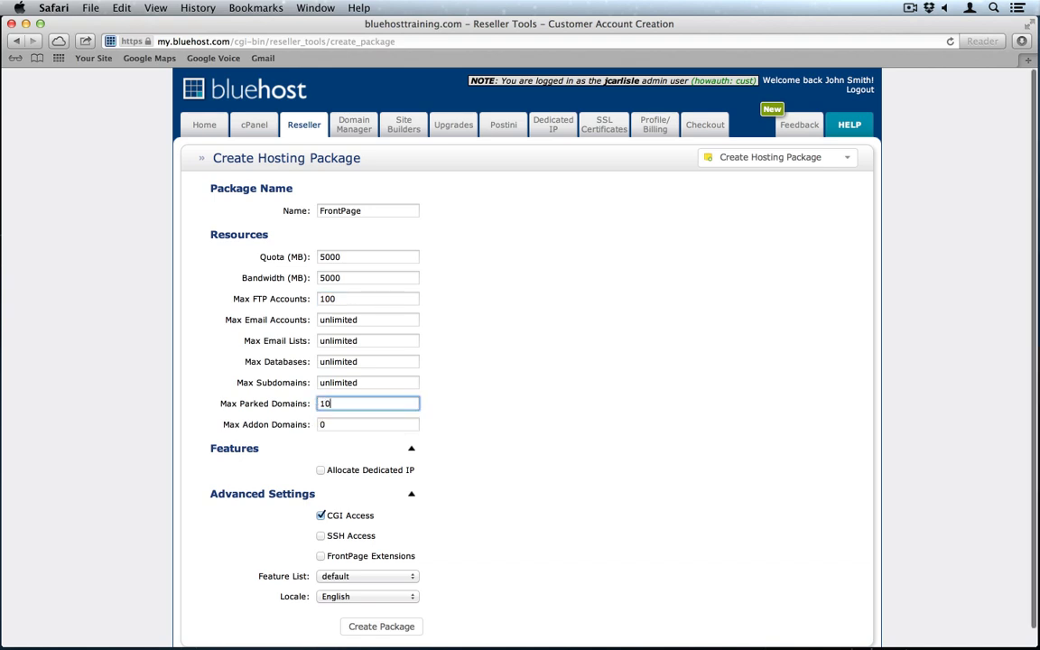
pyautogui.press('Tab')
pyautogui.write('10')
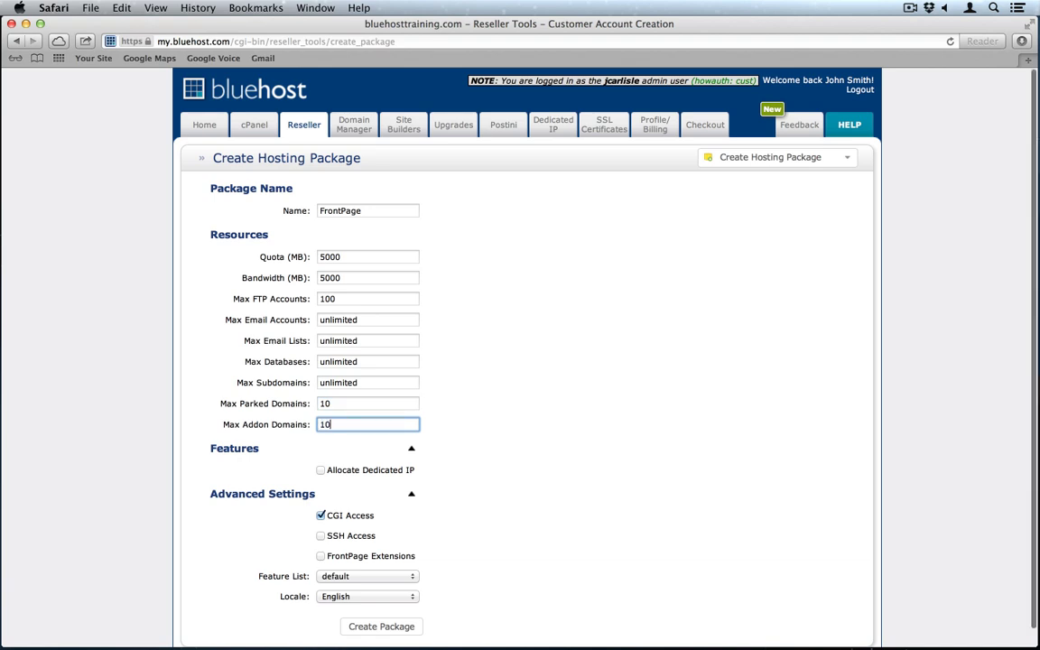
pyautogui.click(444, 436)
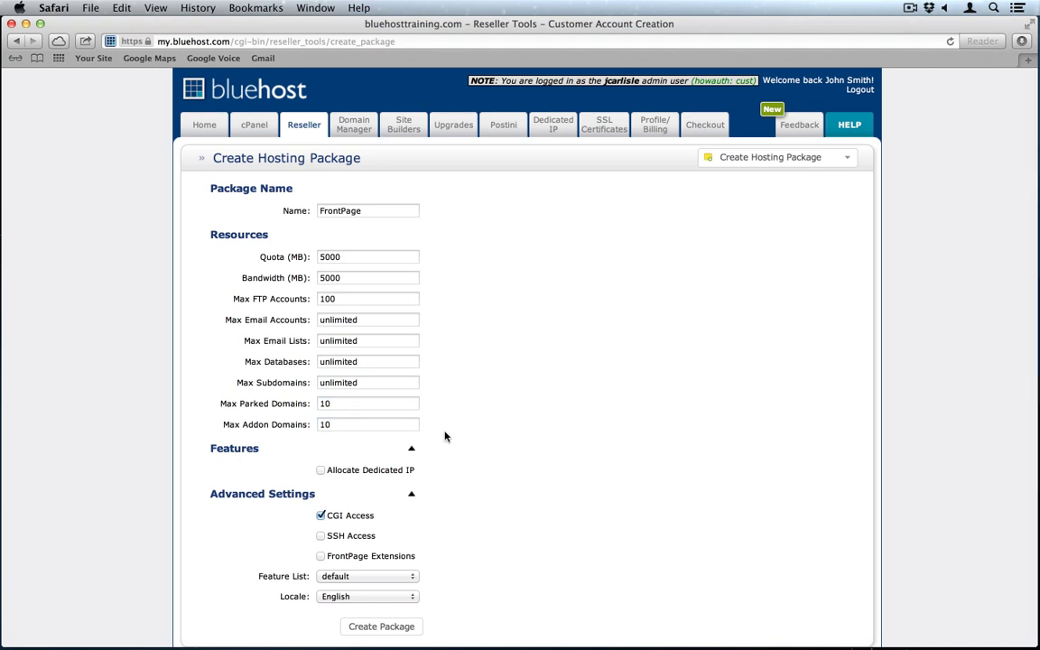
# Step: Enable FrontPage Extensions, accept the warning, and create the package
pyautogui.scroll(-1, 444, 436)
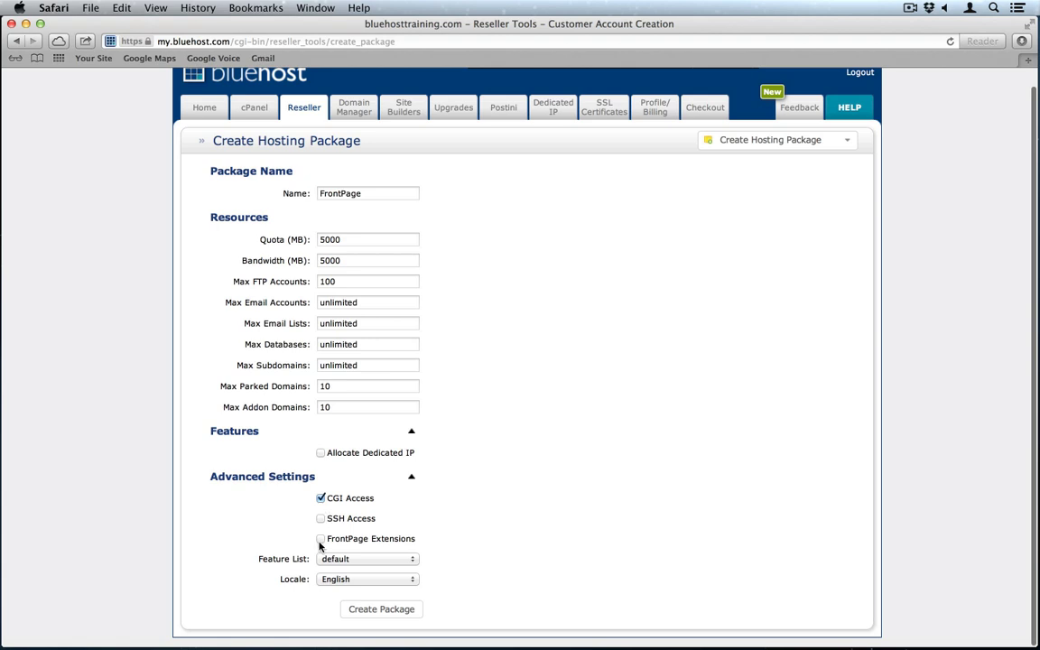
pyautogui.click(320, 542)
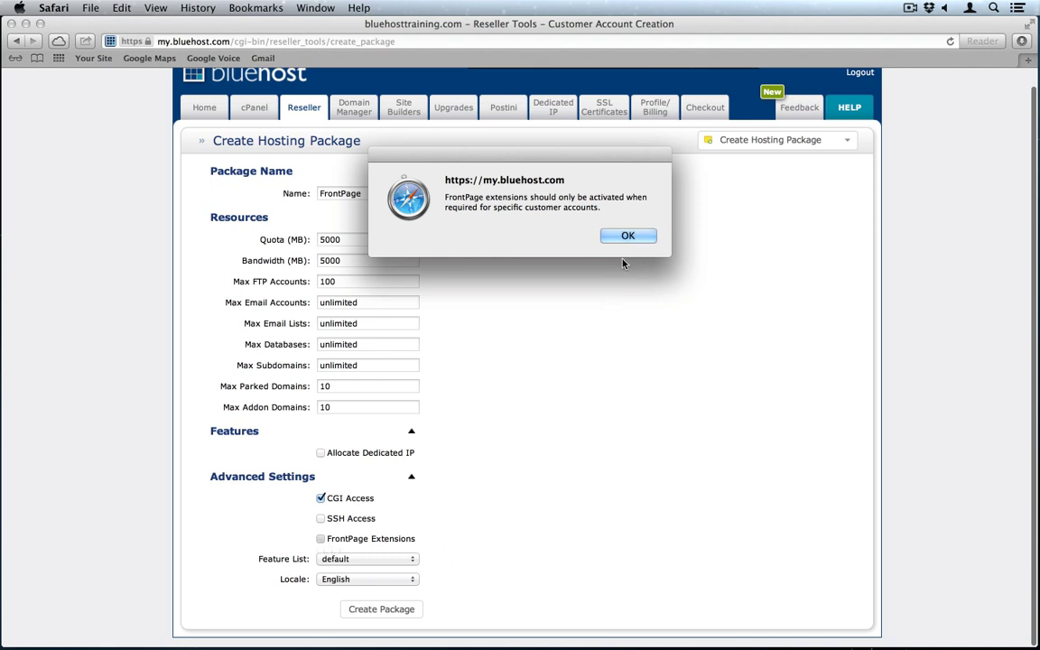
pyautogui.click(628, 235)
pyautogui.rightClick(594, 332)
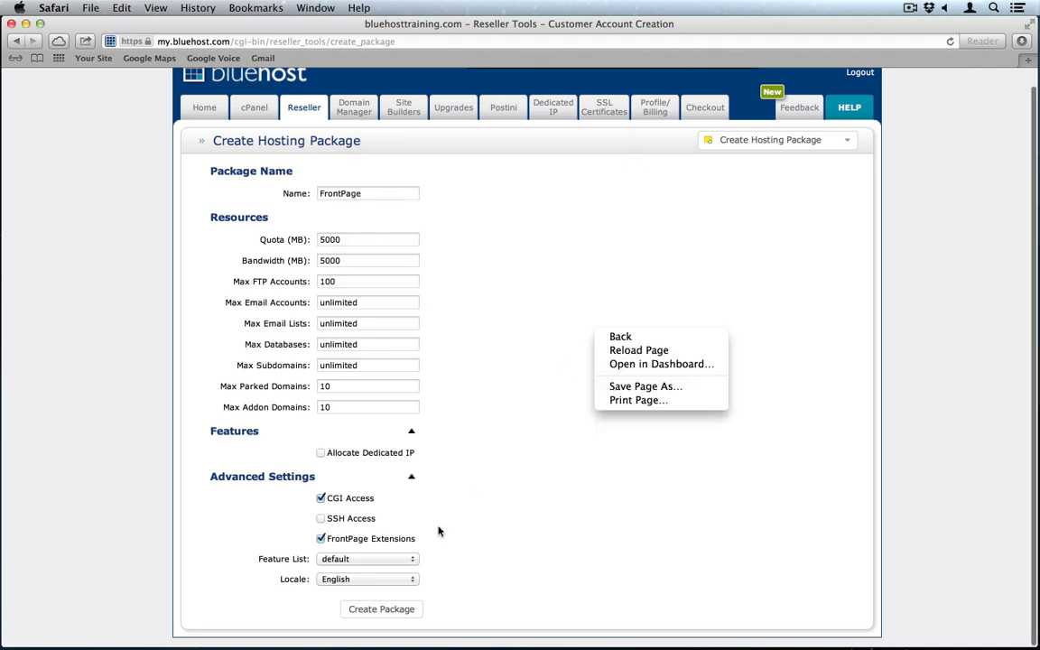
pyautogui.click(378, 606)
pyautogui.click(378, 607)
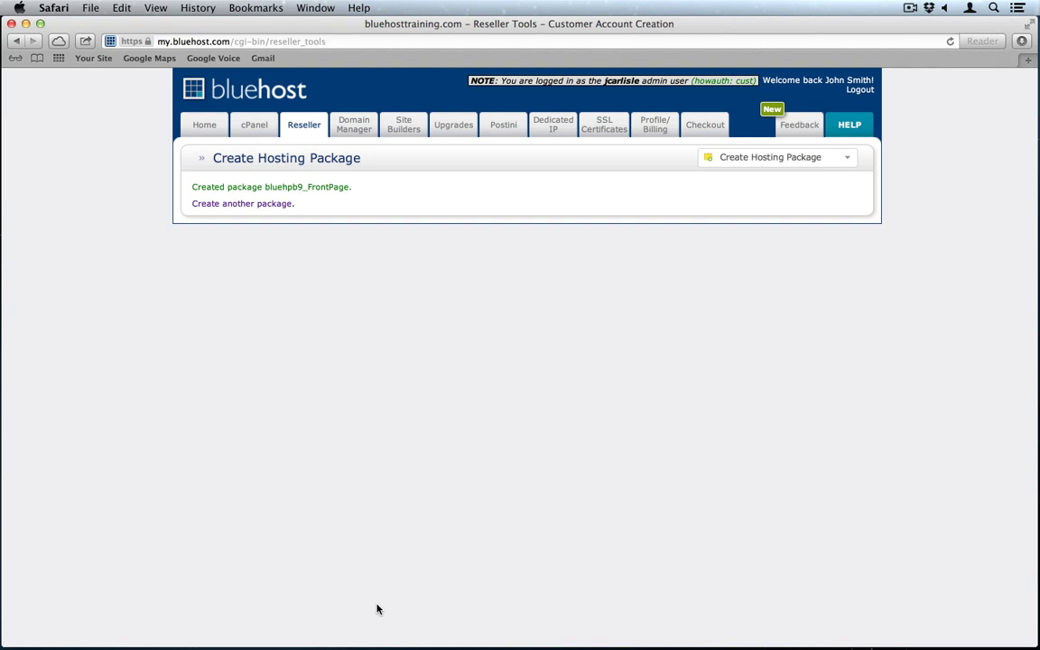
# Step: Open Create Customer Account and enter the domain bluehost-resold.com
pyautogui.click(850, 161)
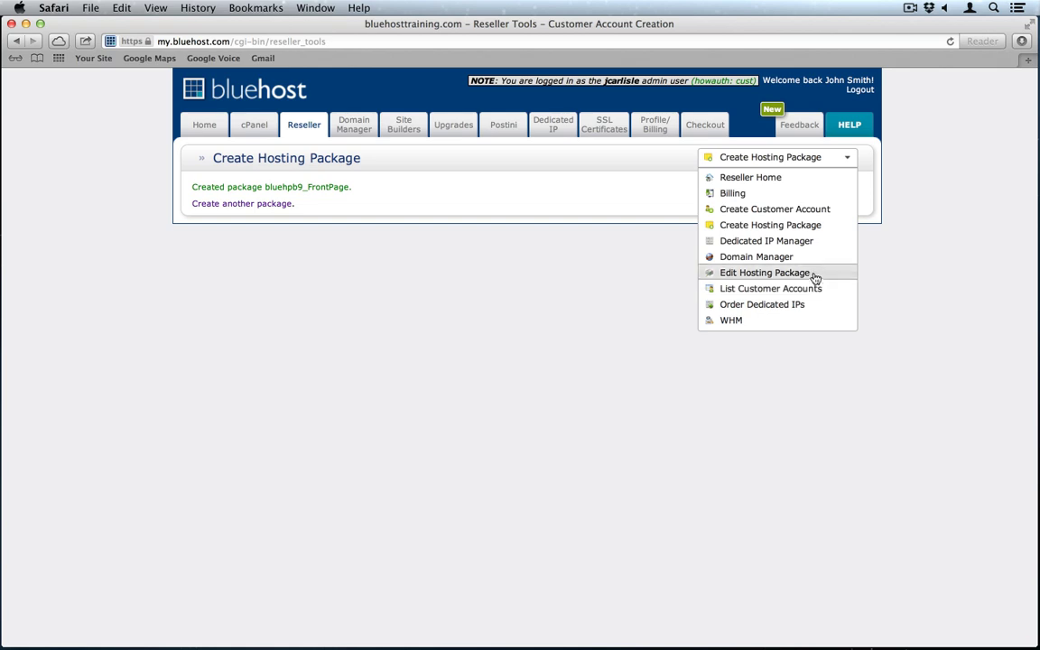
pyautogui.click(819, 211)
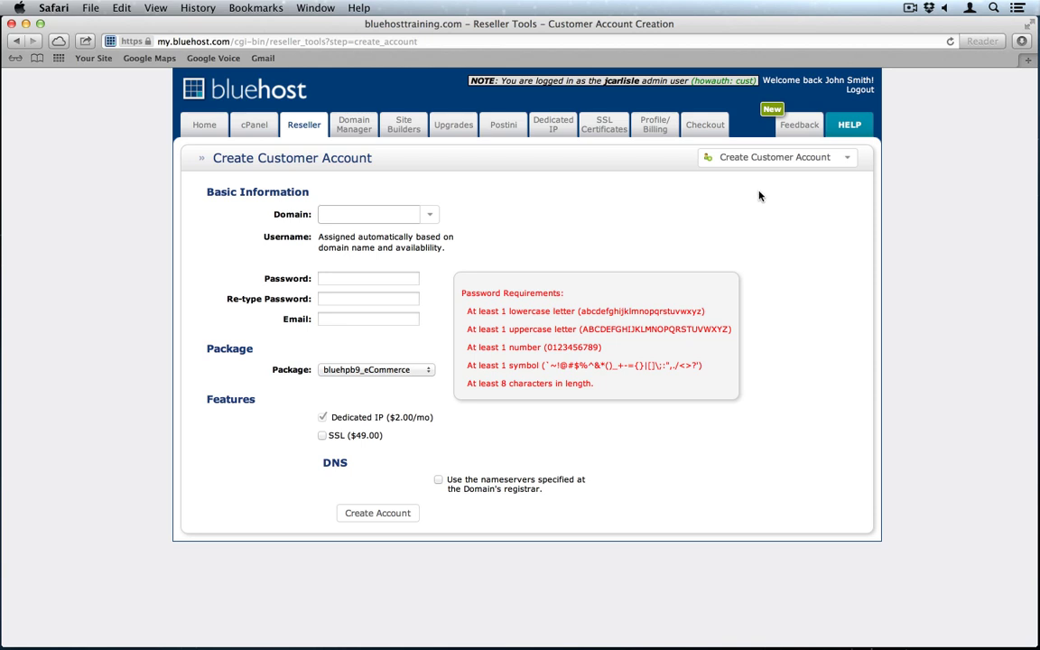
pyautogui.click(334, 212)
pyautogui.write('bluehost')
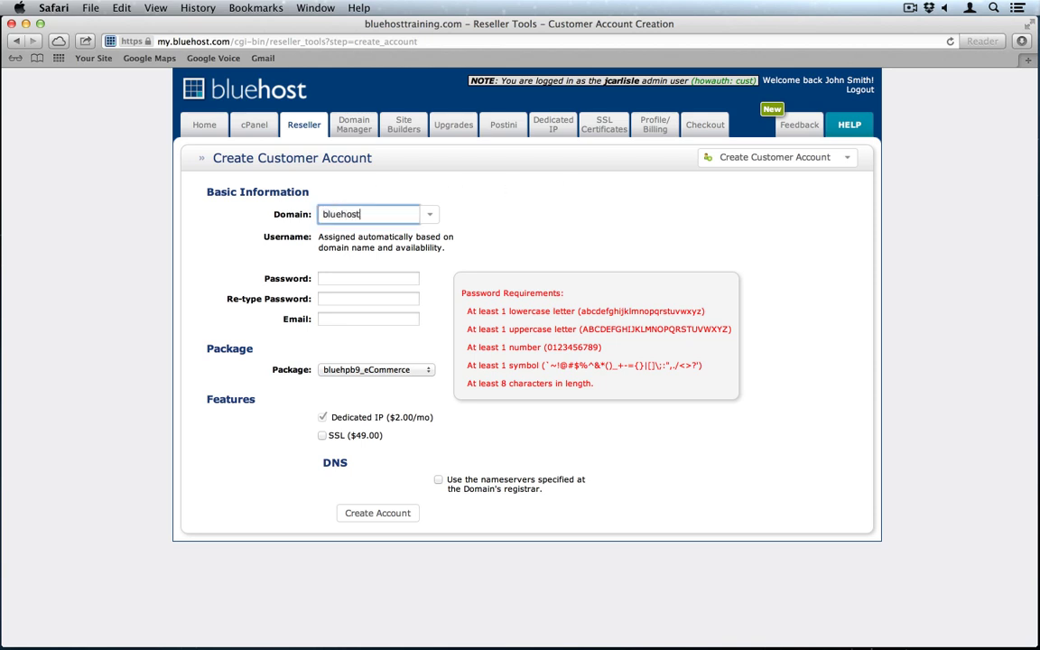
pyautogui.write('-resold.com')
# Step: Enter the account password and confirm it in Re-type Password
pyautogui.click(408, 279)
pyautogui.write('Bluehost123!')
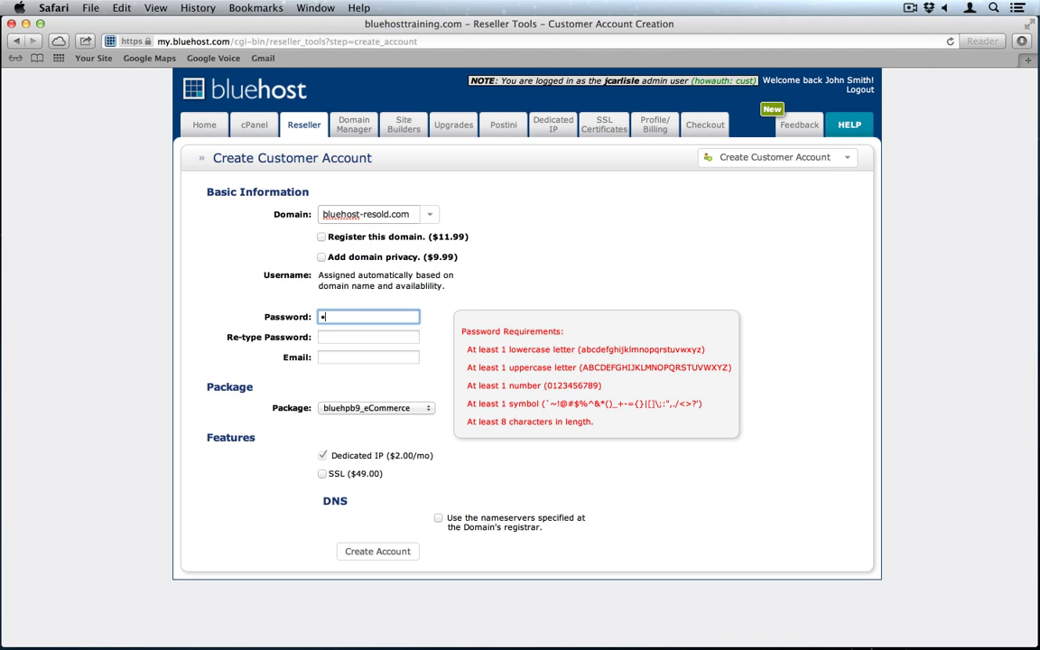
pyautogui.press('Tab')
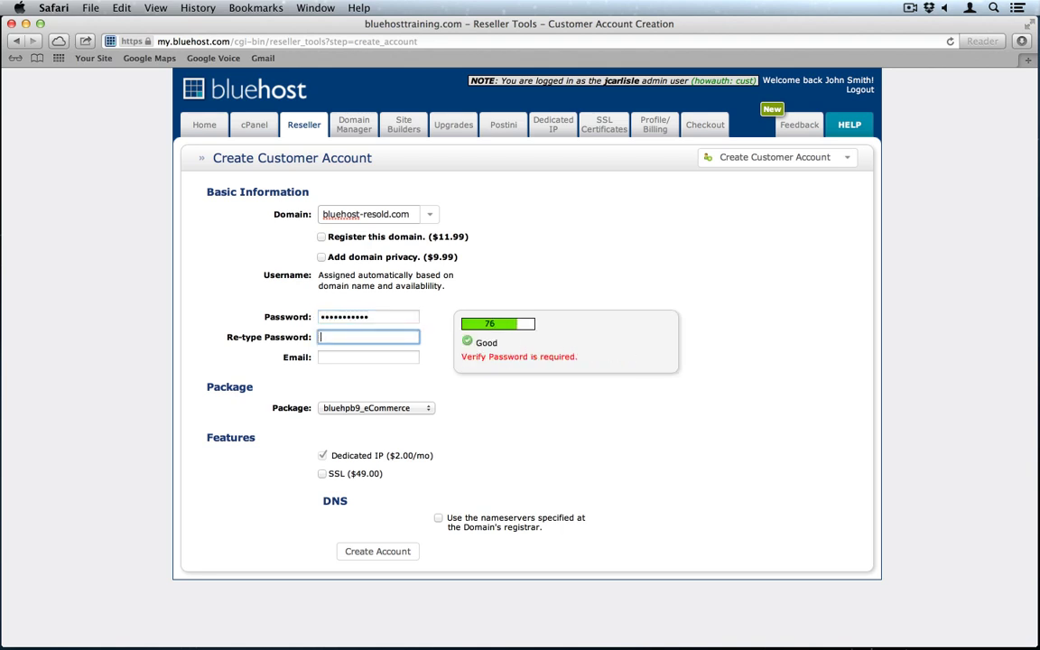
pyautogui.write('Bluehost123!')
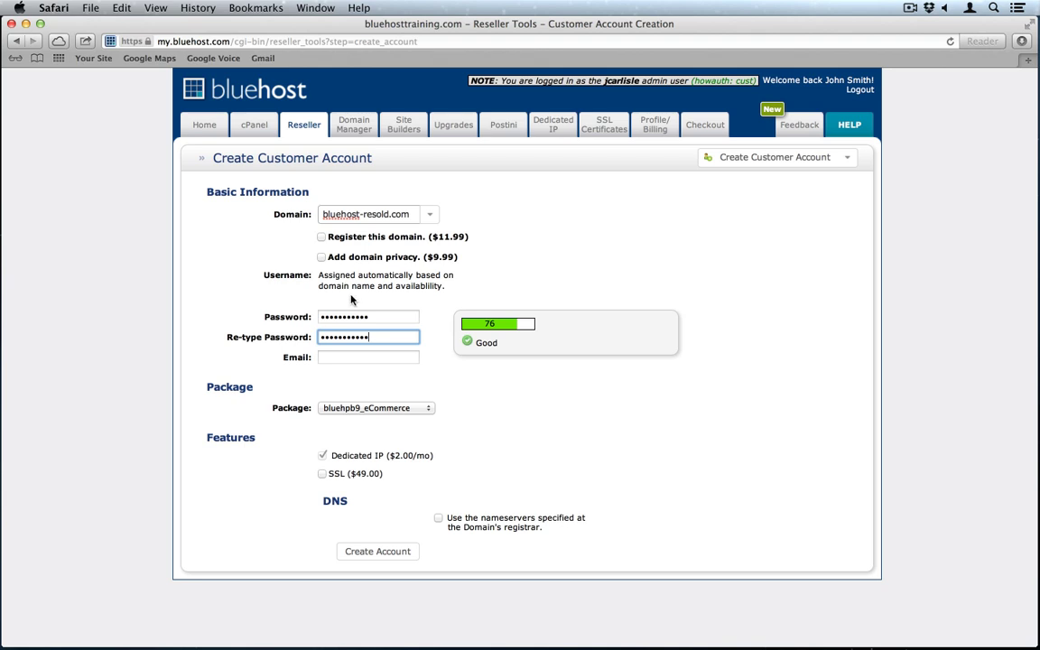
# Step: Enter the contact e-mail, pick the bluehpb9_FrontPage package, and create the account
pyautogui.click(329, 356)
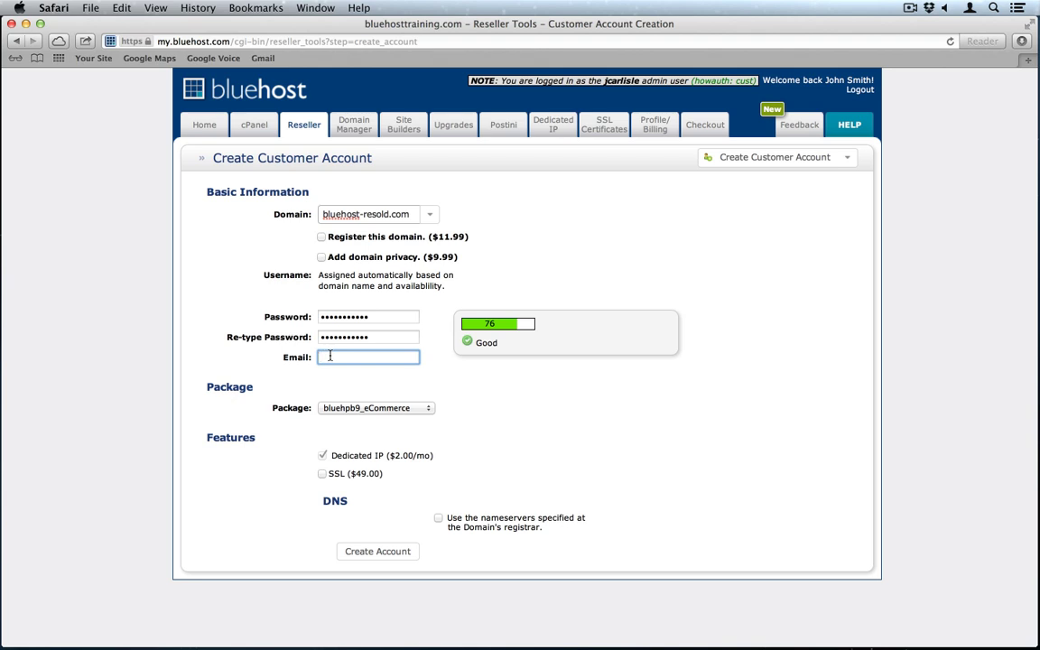
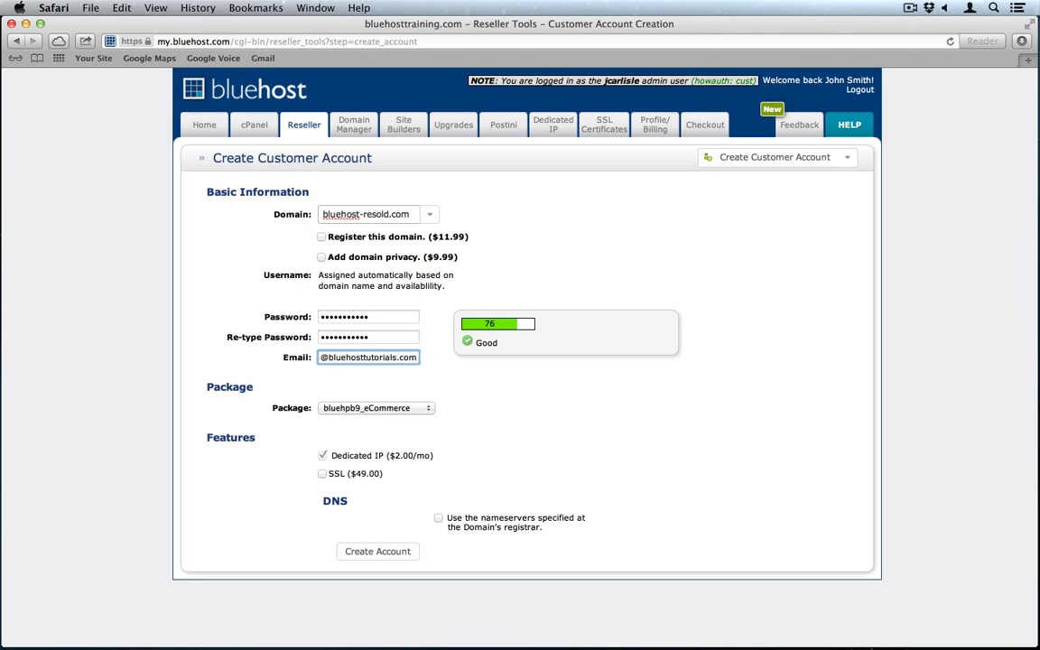
pyautogui.click(383, 420)
pyautogui.click(398, 411)
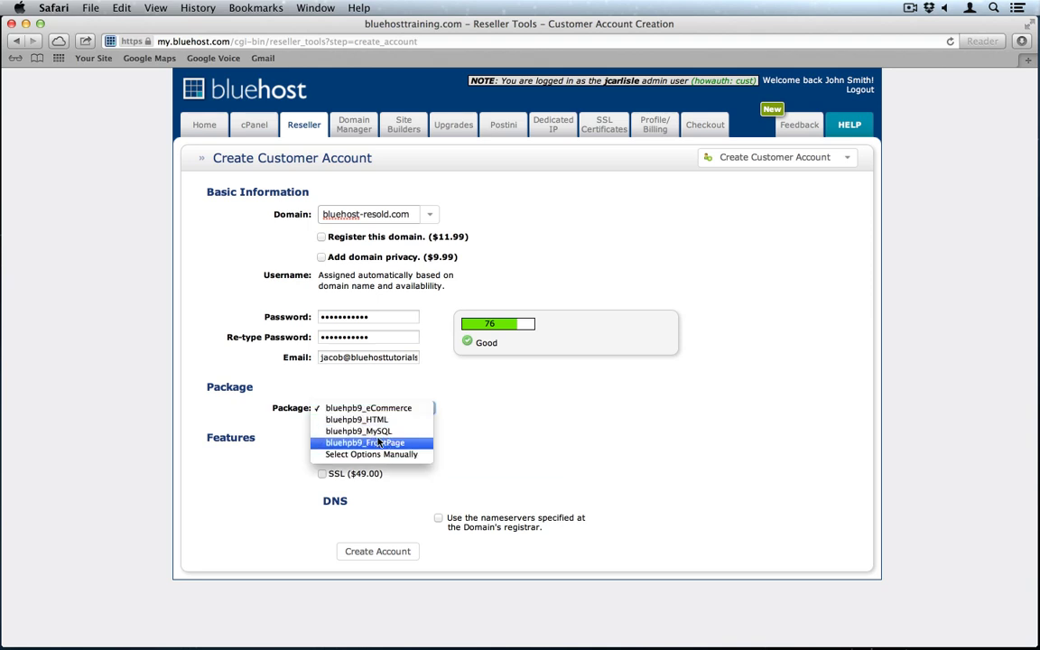
pyautogui.click(377, 443)
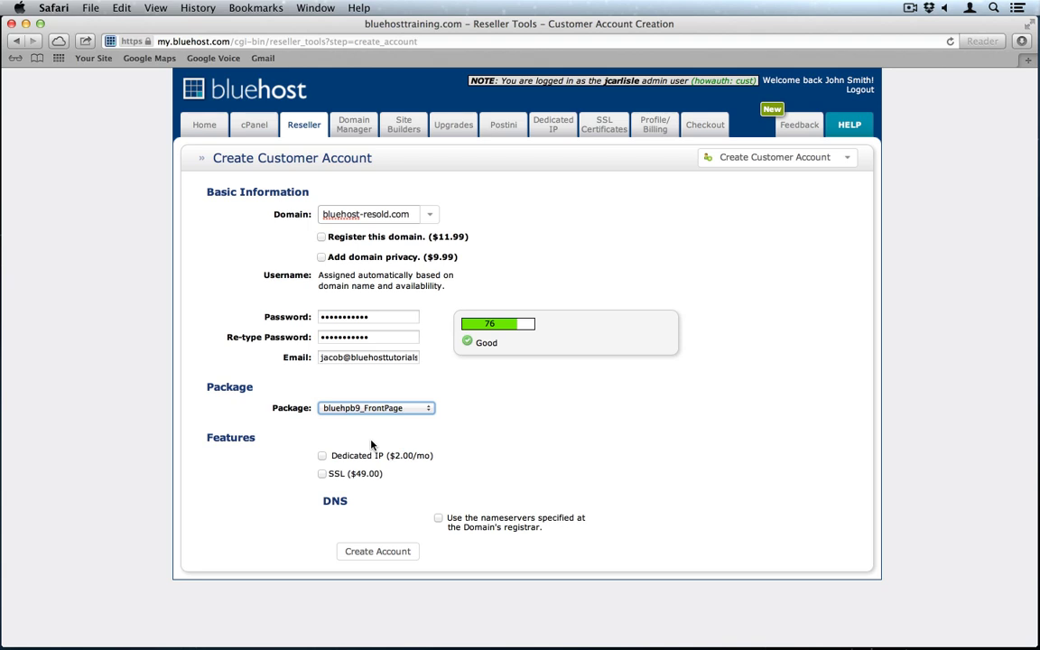
pyautogui.click(374, 555)
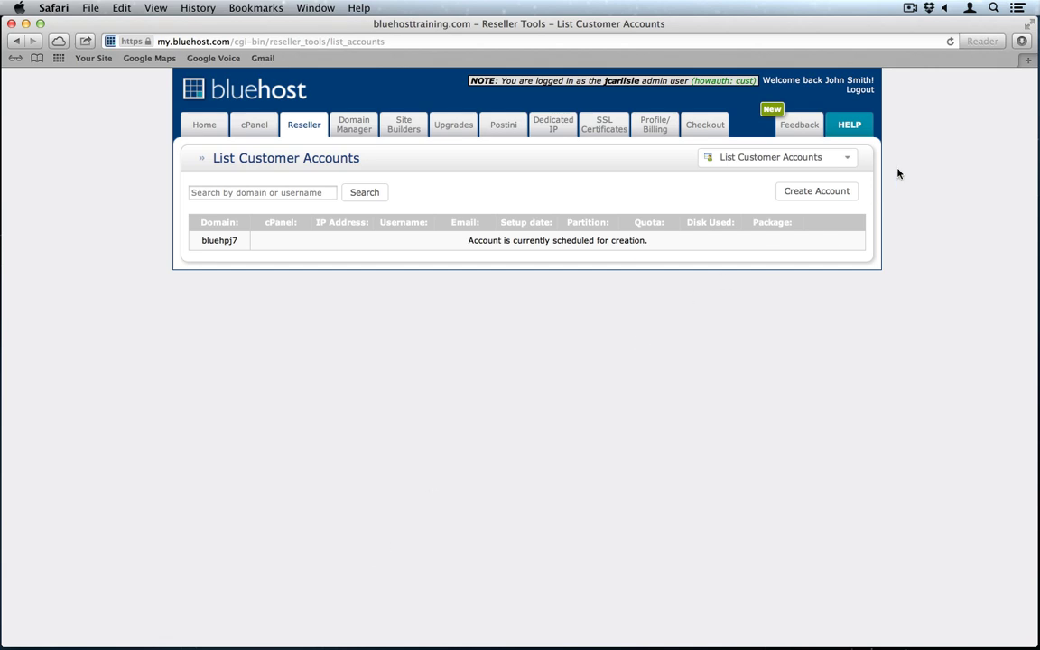
# Step: Reload the customer accounts list and select the bluehost-resold.com account's username
pyautogui.click(950, 42)
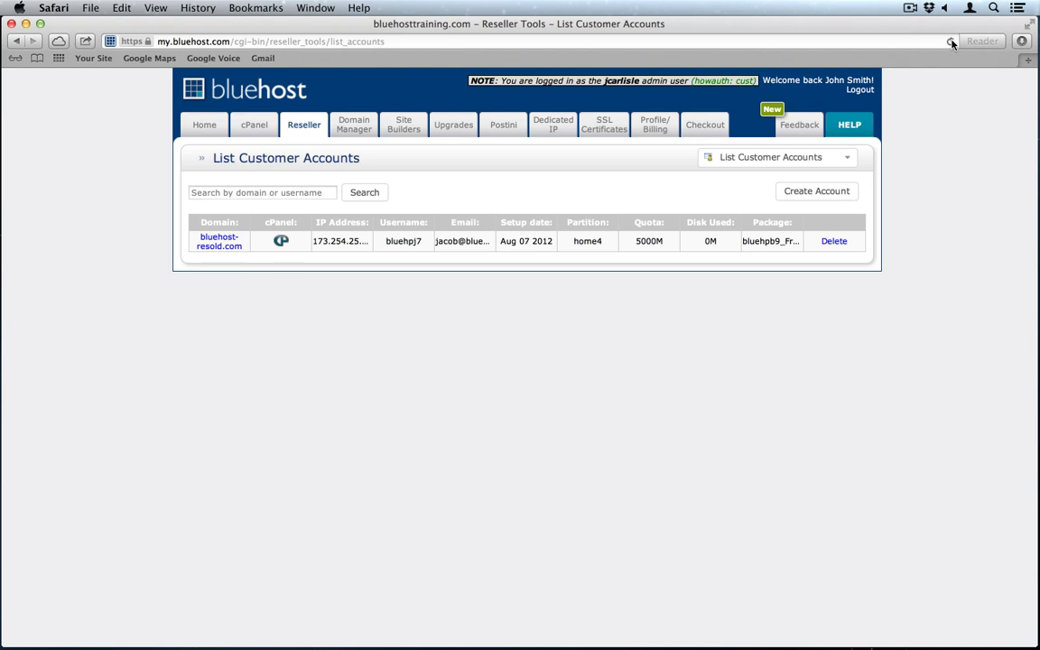
pyautogui.doubleClick(400, 242)
# Step: Load login.bluehosttraining.com in a new browser tab
pyautogui.click(1028, 63)
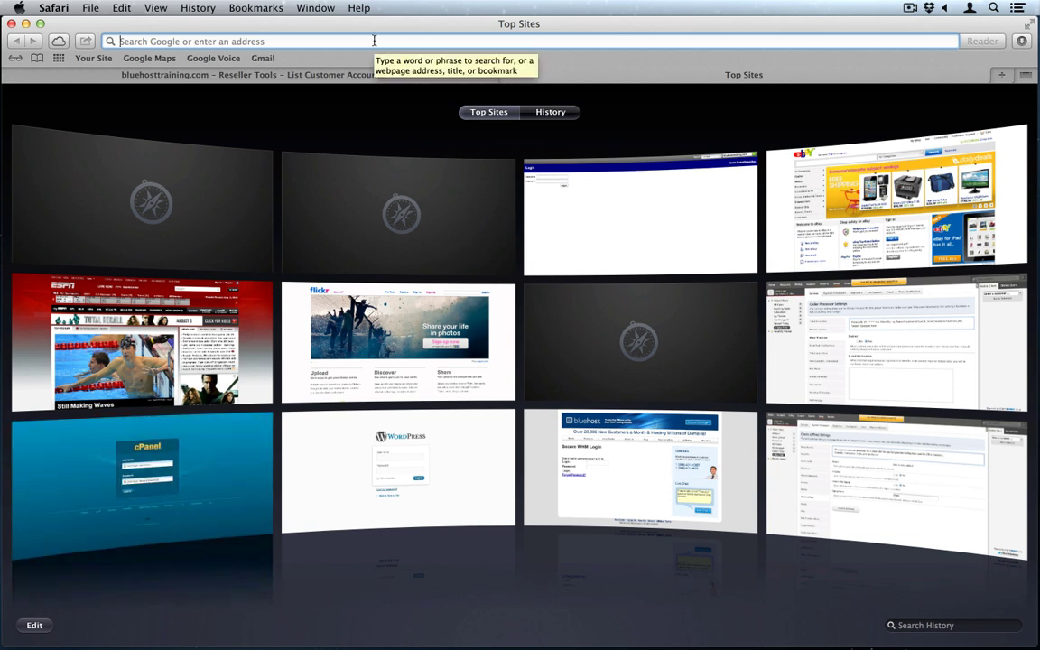
pyautogui.write('bluehost')
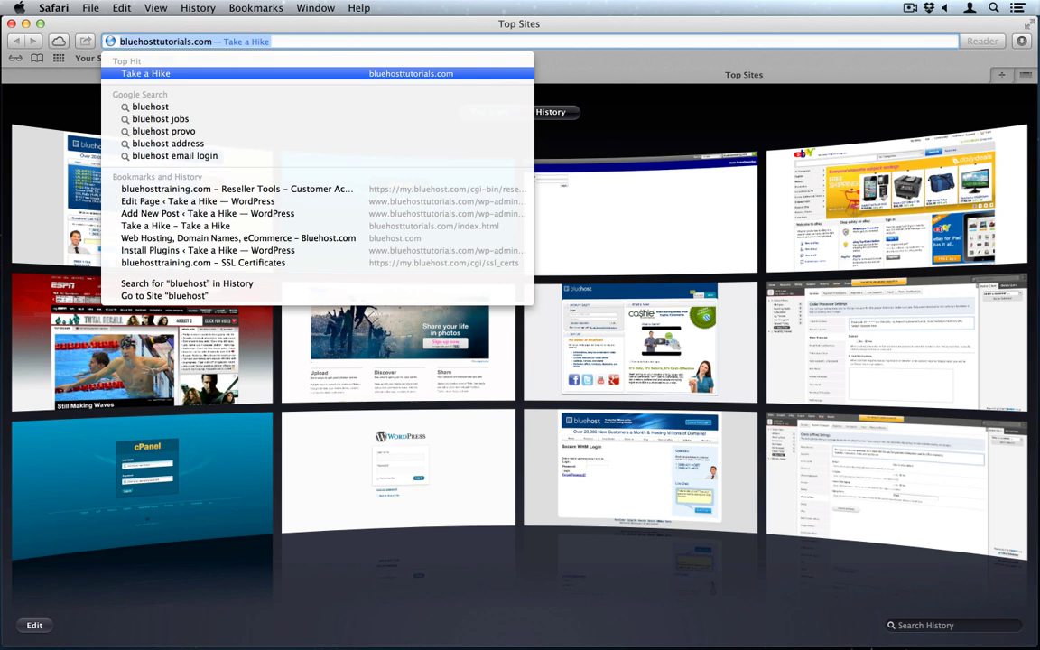
pyautogui.write('login.bluehost')
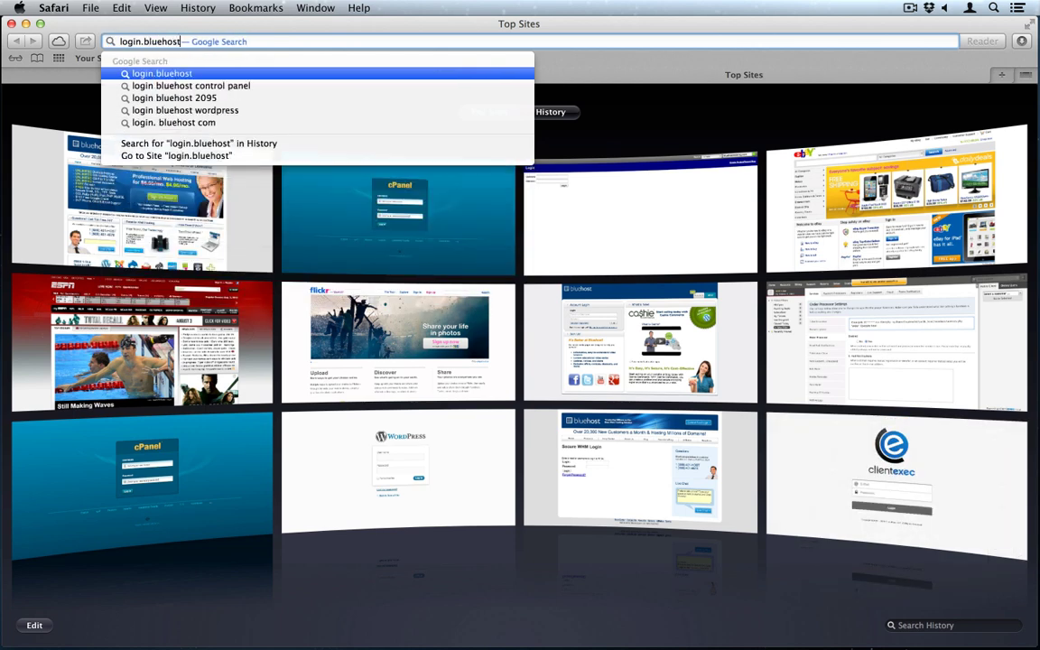
pyautogui.write('training.com')
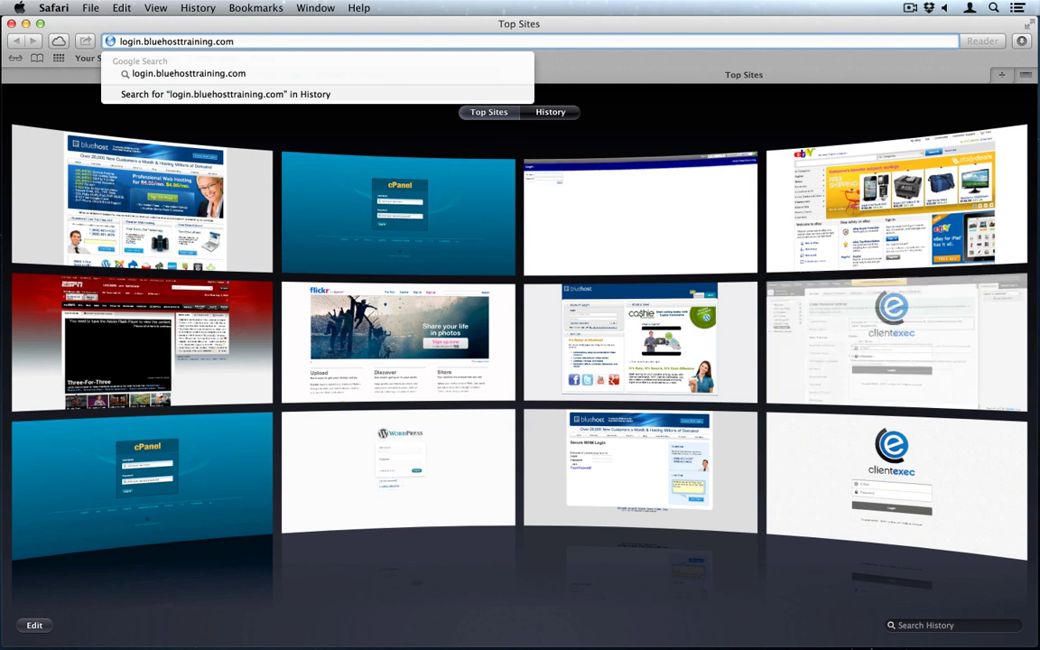
pyautogui.press('Return')
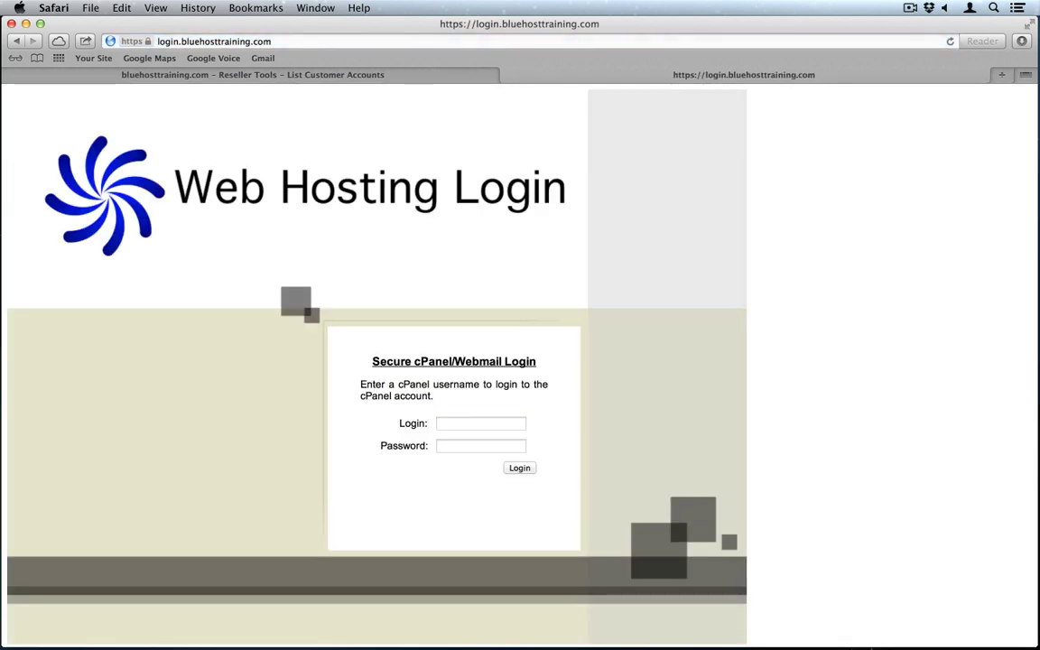
# Step: Enter the new account's username on the cPanel login, then return to the accounts list
pyautogui.click(478, 424)
pyautogui.write('bluehpj7')
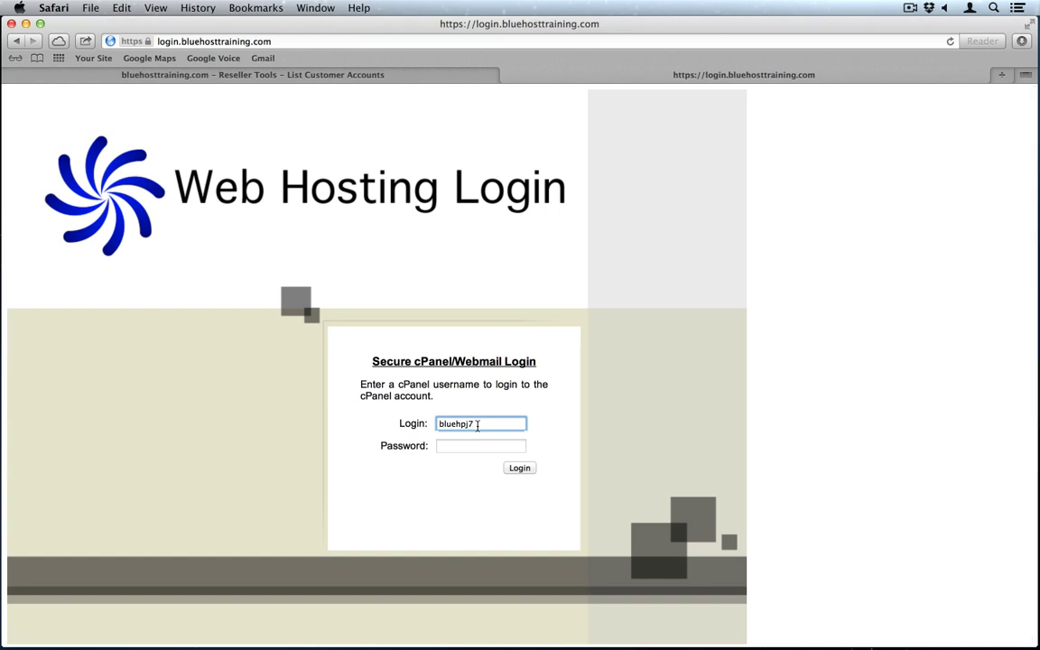
pyautogui.click(459, 448)
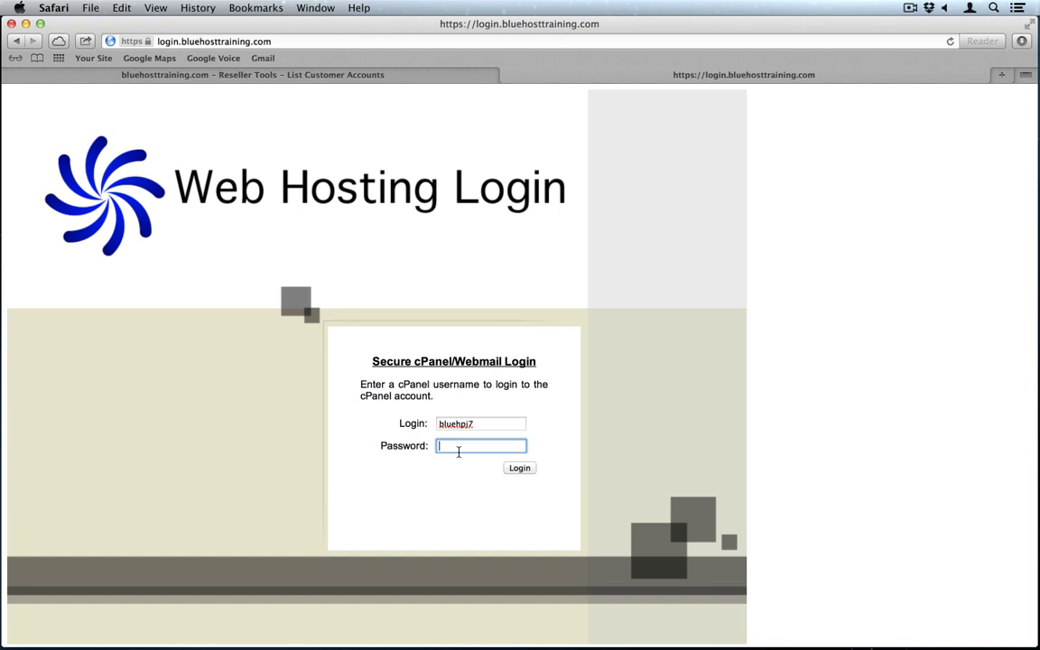
pyautogui.click(326, 77)
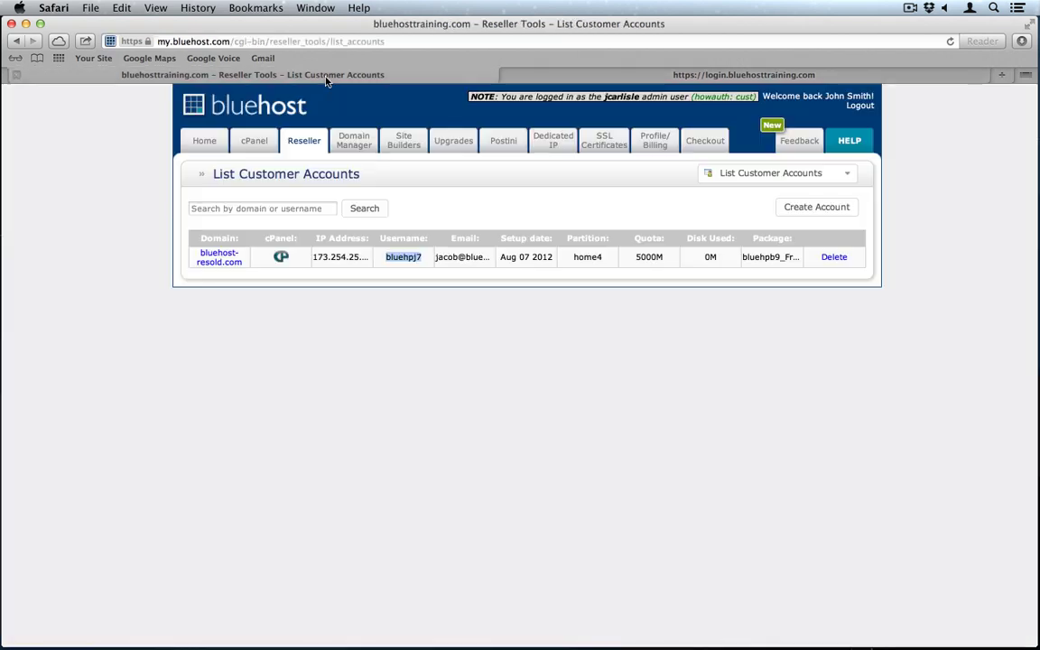
# Step: In WHM's Password Modification, set a new Very Strong password for the bluehost-resold.com account
pyautogui.click(766, 173)
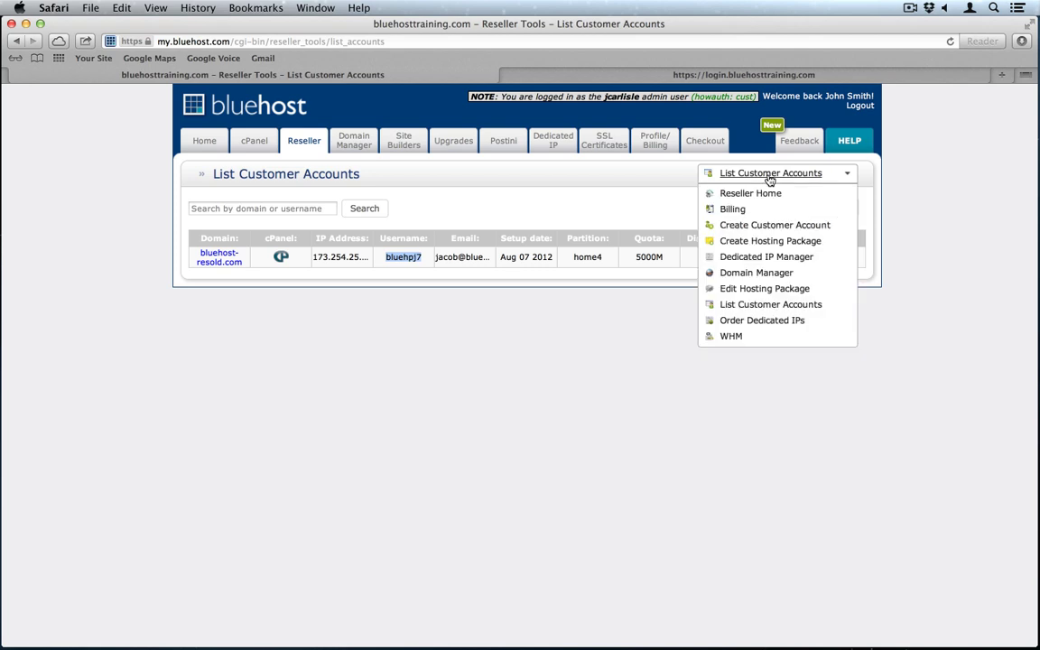
pyautogui.click(738, 337)
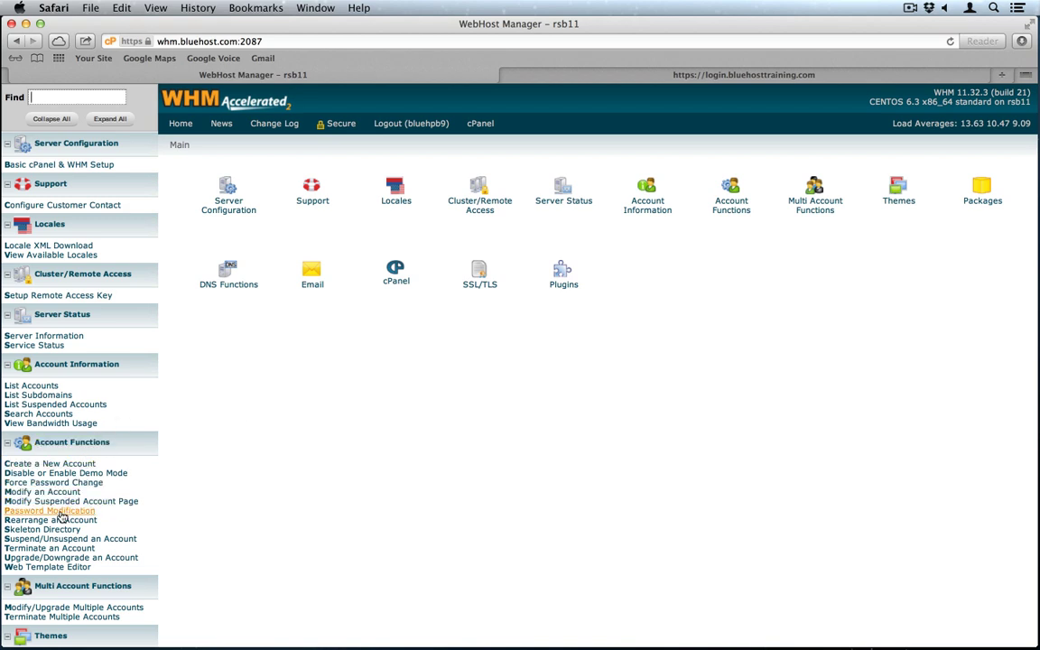
pyautogui.click(60, 512)
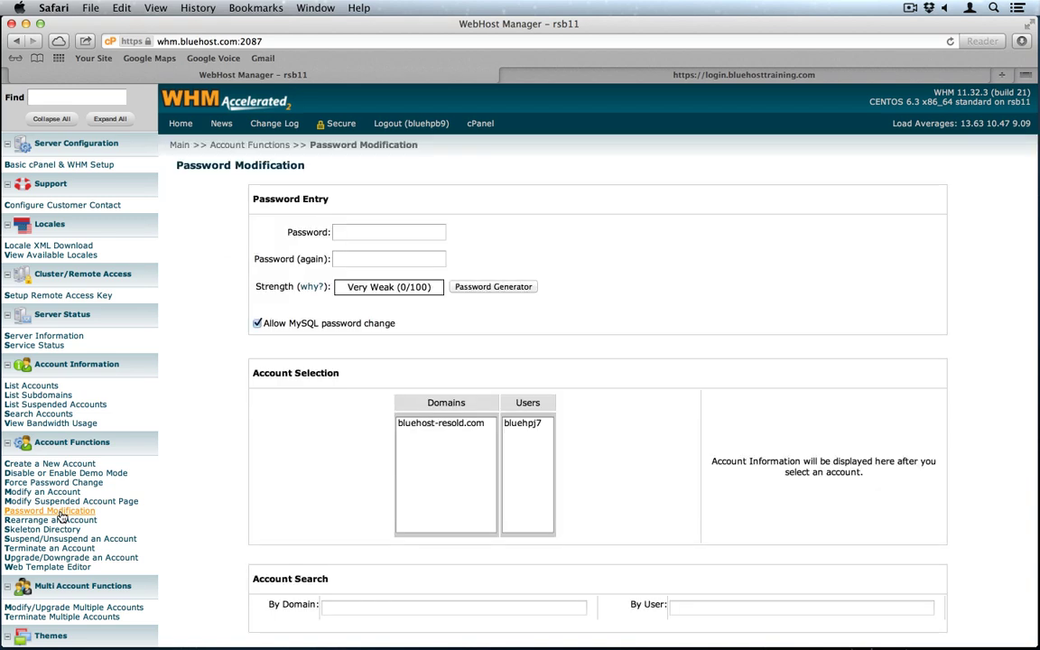
pyautogui.click(371, 240)
pyautogui.write('••••••••')
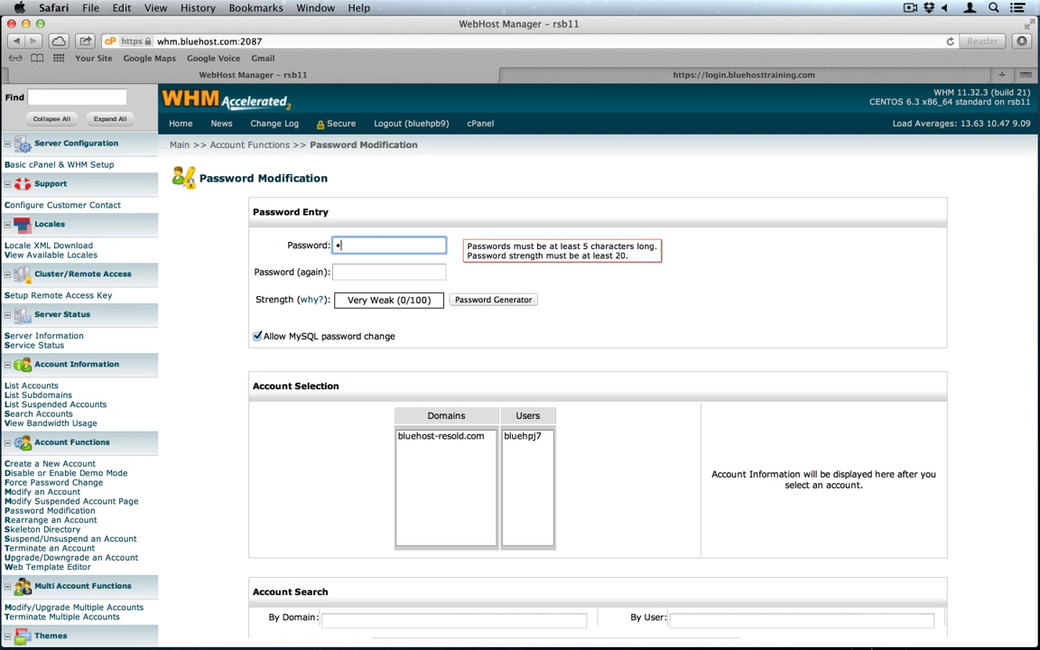
pyautogui.write('•••')
pyautogui.press('Tab')
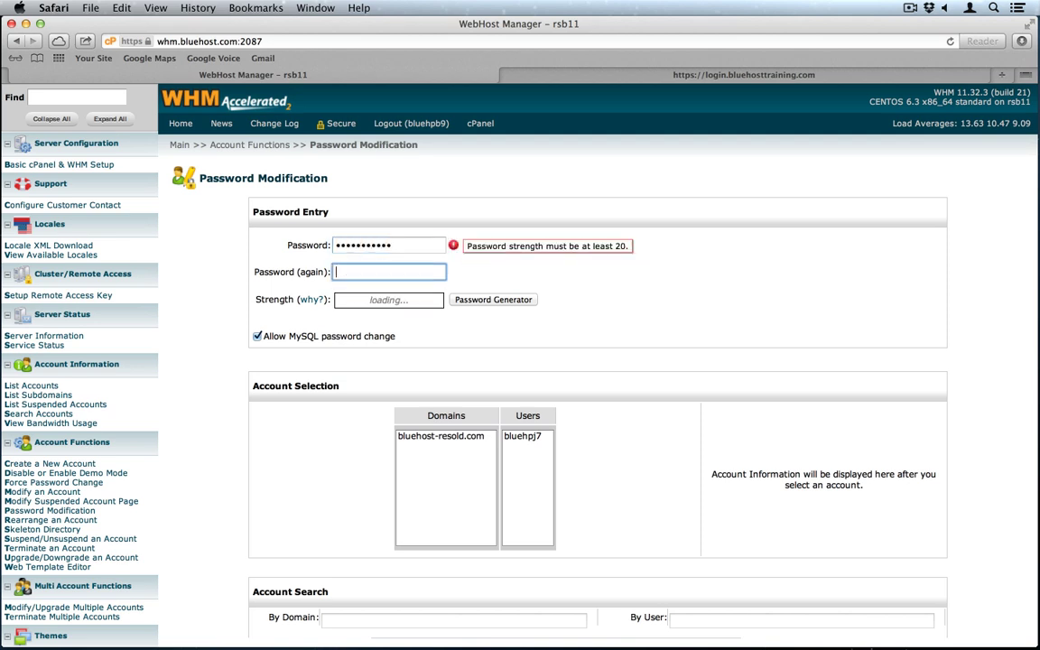
pyautogui.write('•••••••••••')
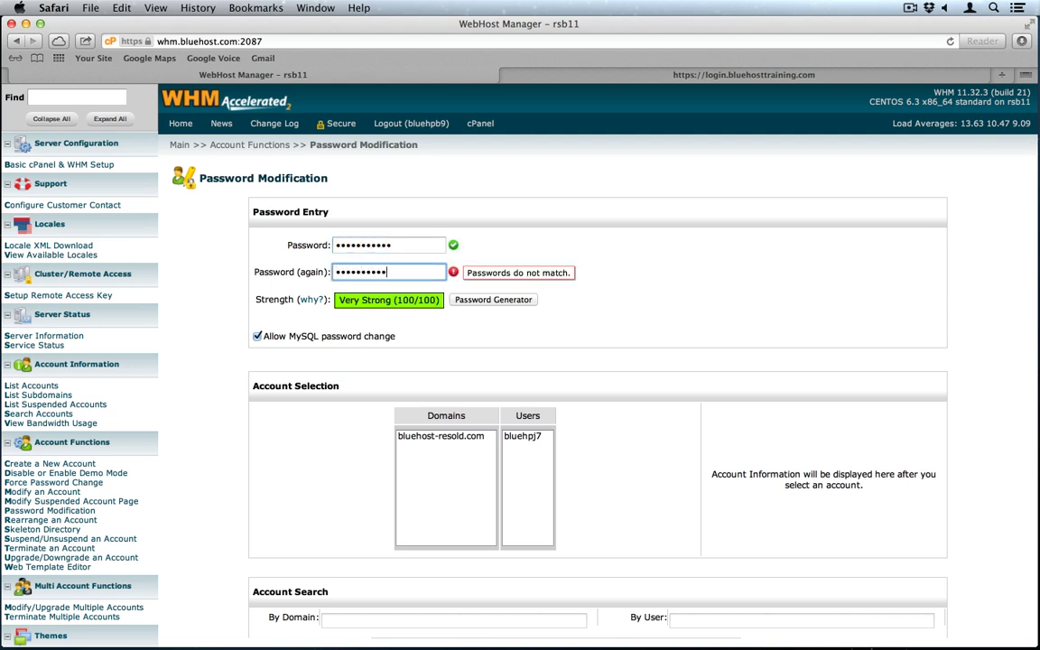
pyautogui.click(517, 438)
pyautogui.scroll(-2, 571, 456)
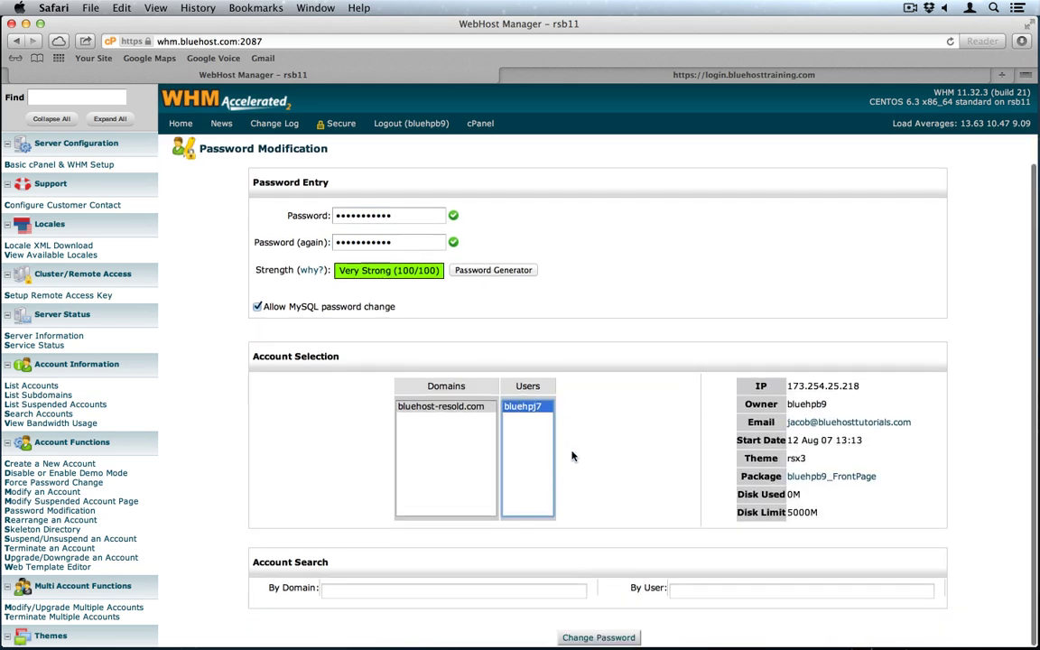
pyautogui.click(598, 636)
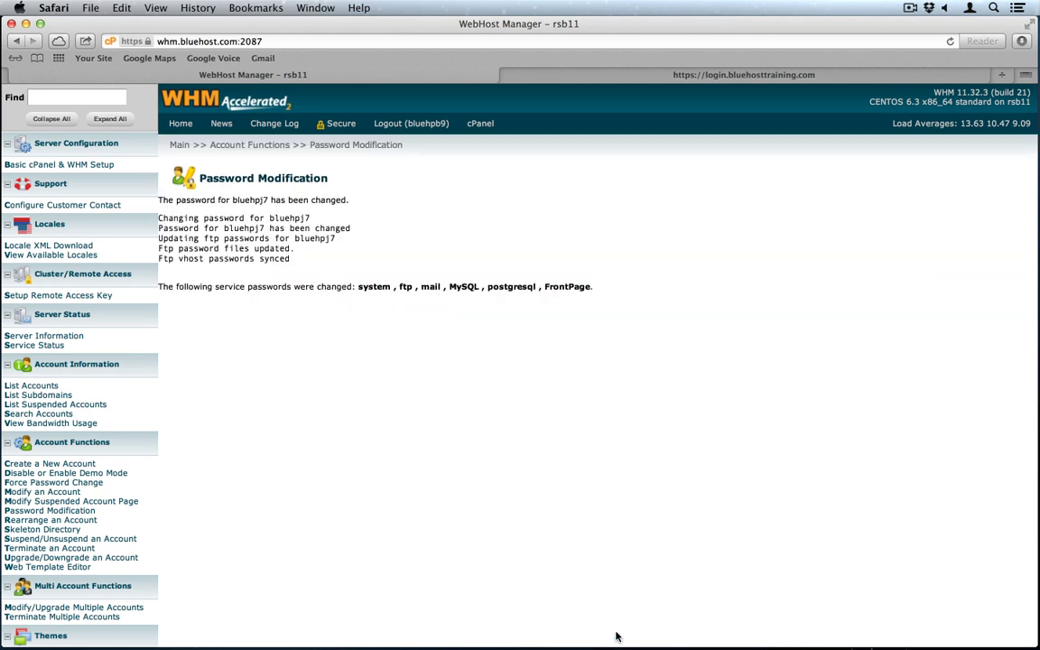
# Step: Log into the bluehost-resold.com cPanel with the new password, declining password saving and the welcome offer
pyautogui.click(778, 75)
pyautogui.write('•••')
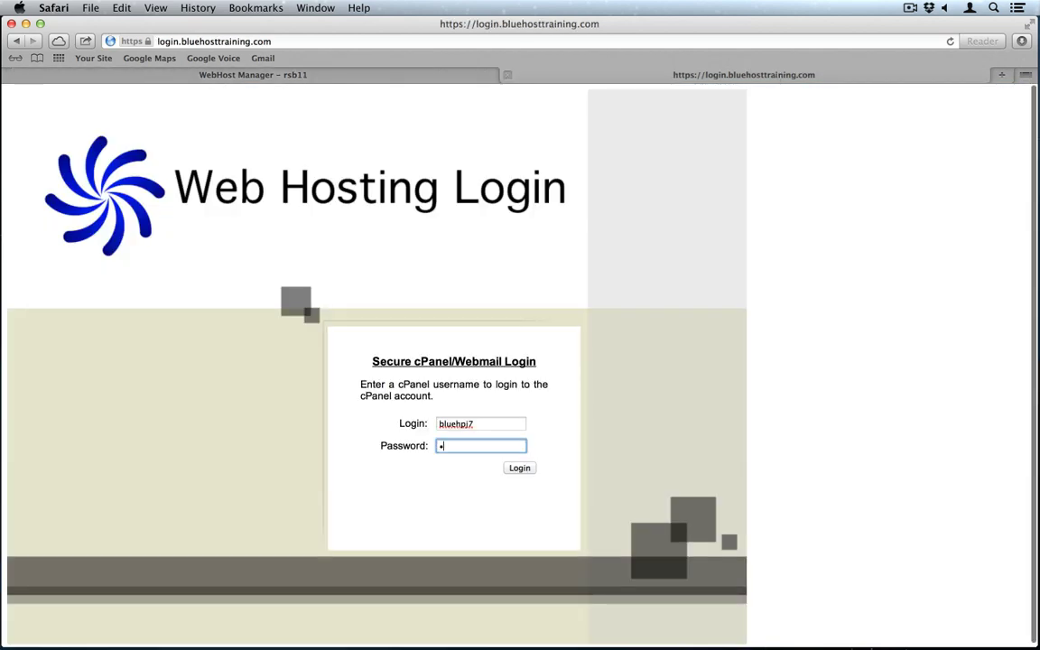
pyautogui.write('••••••••')
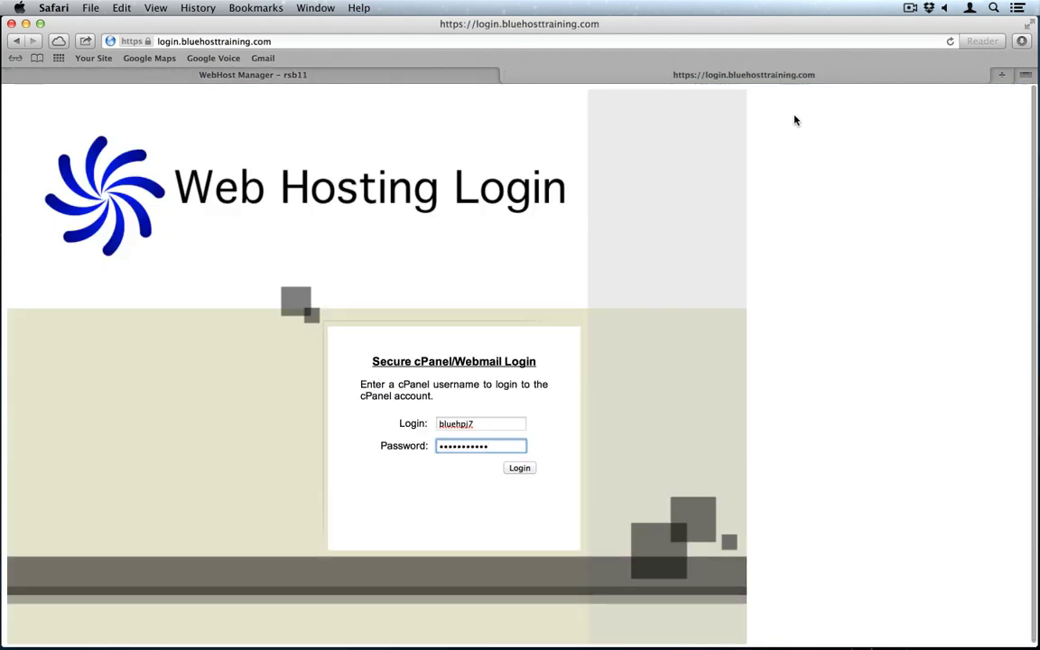
pyautogui.click(528, 469)
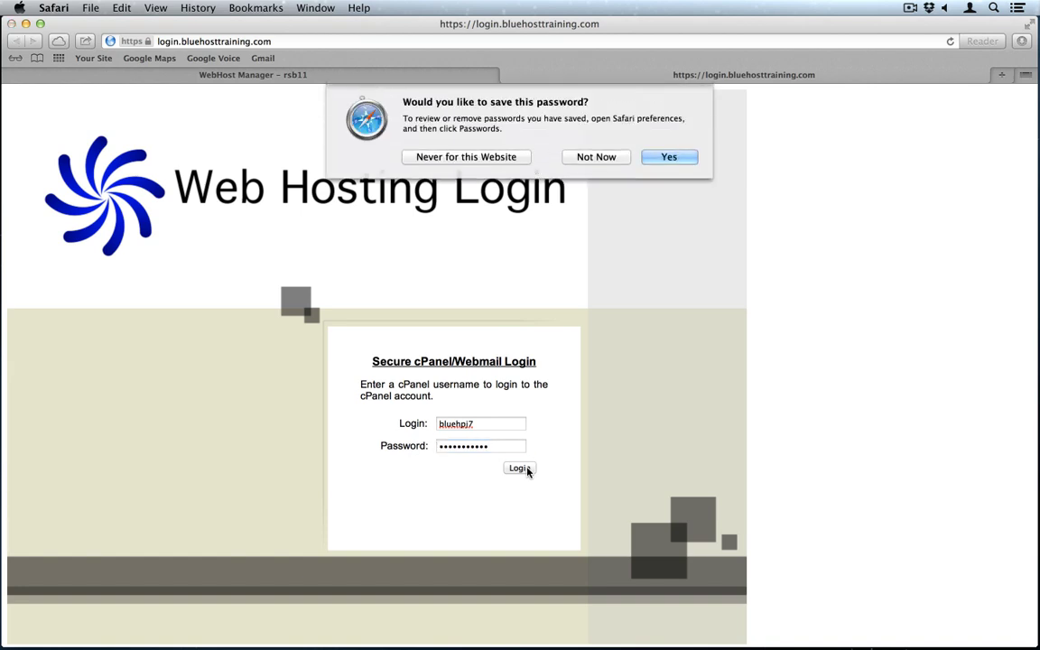
pyautogui.click(493, 159)
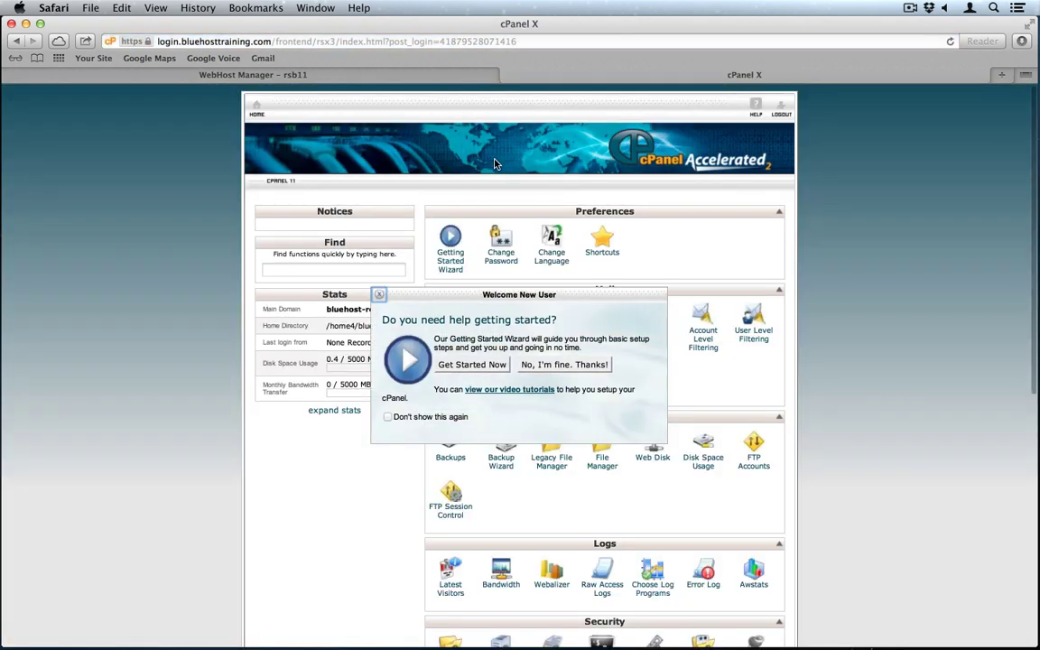
pyautogui.click(578, 364)
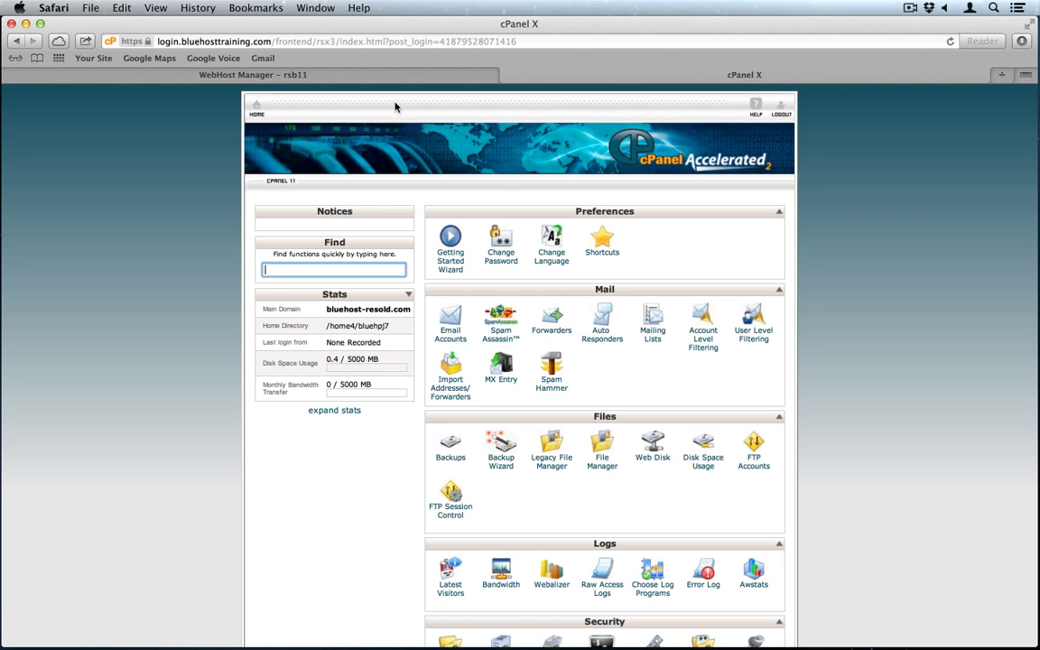
pyautogui.click(357, 76)
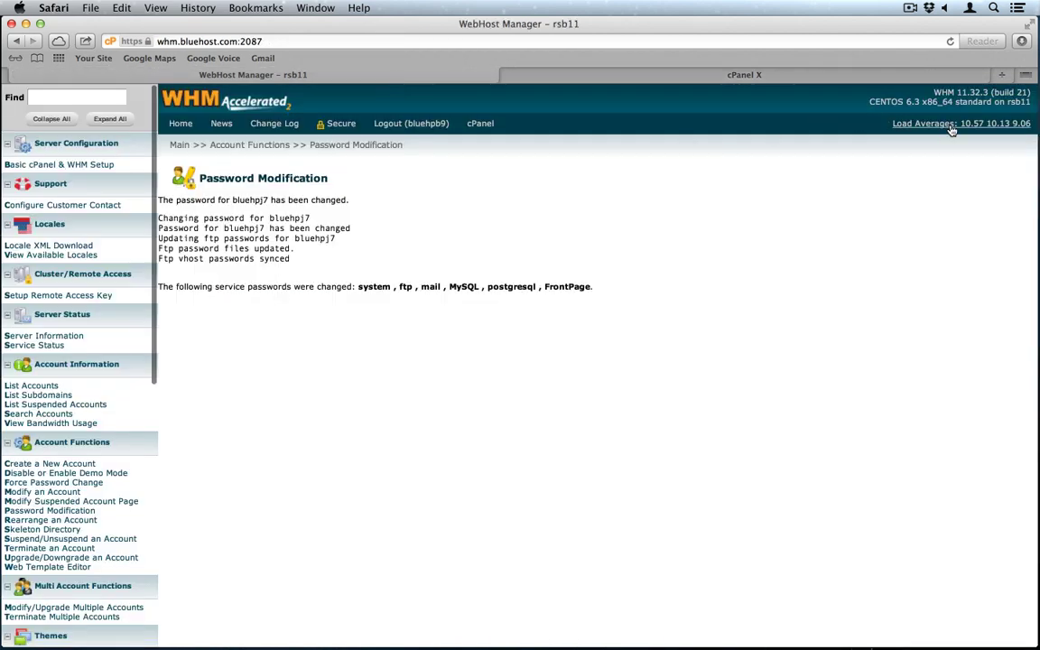
# Step: Load the reseller's own Bluehost cPanel from WHM, then return to the customer's cPanel
pyautogui.click(481, 123)
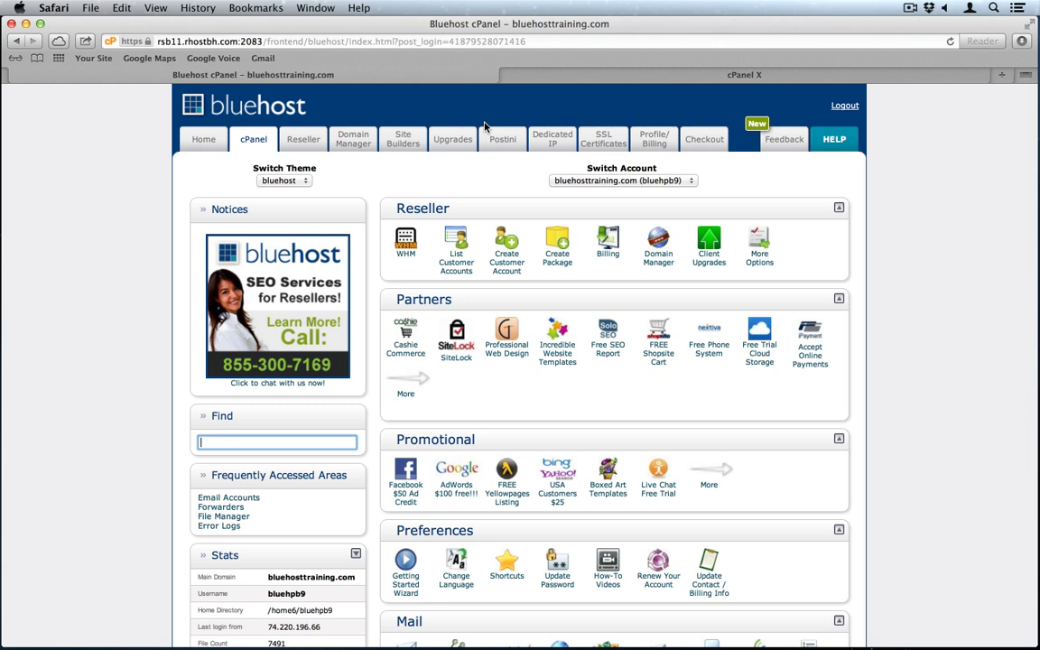
pyautogui.click(568, 76)
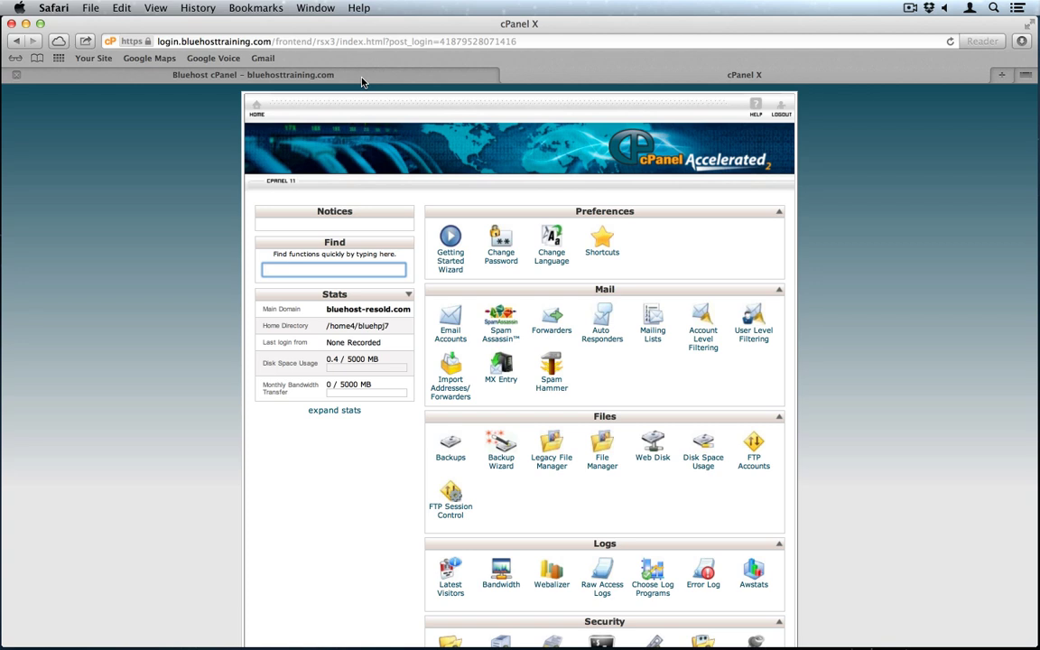
# Step: Create a new bluehost-resold.com mailbox with a strong password, then start a fresh browser tab
pyautogui.click(450, 323)
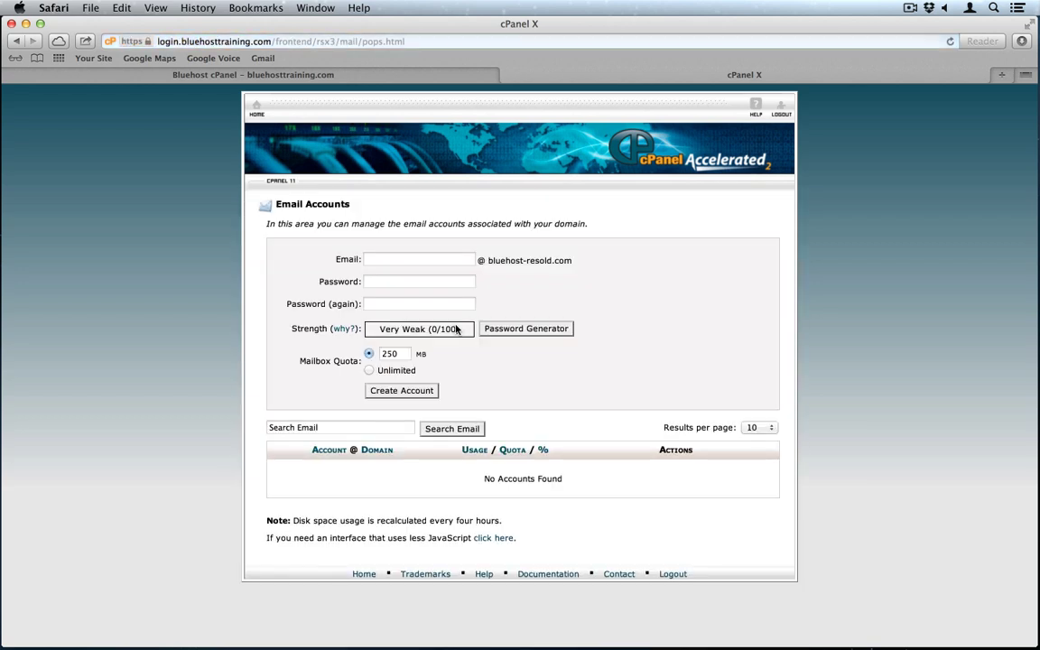
pyautogui.click(389, 260)
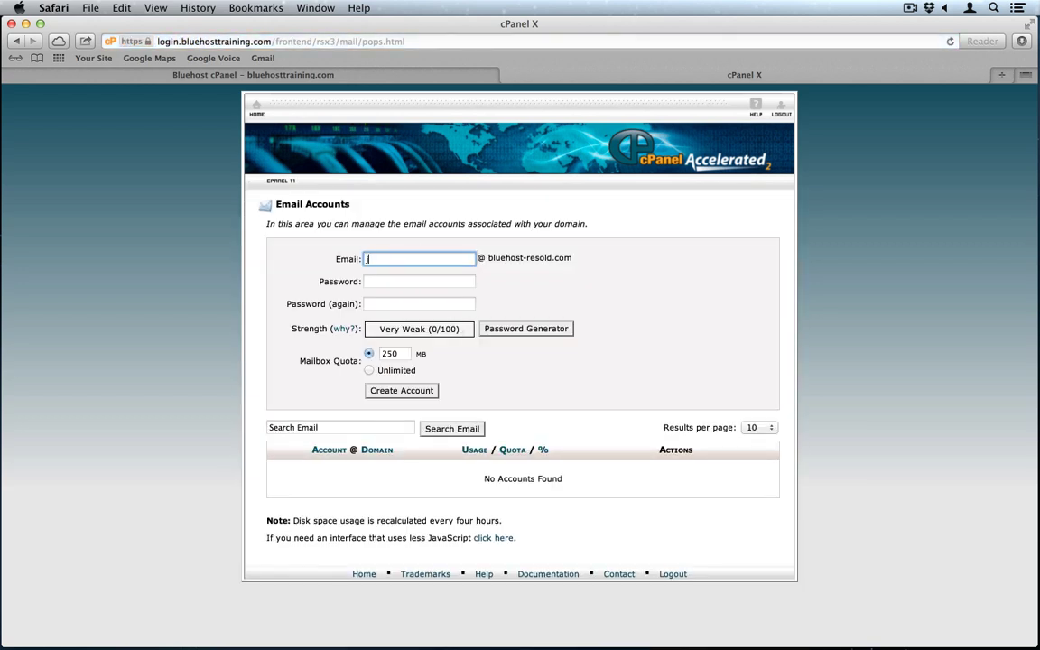
pyautogui.write('jacob')
pyautogui.press('Tab')
pyautogui.write('•••••••••••')
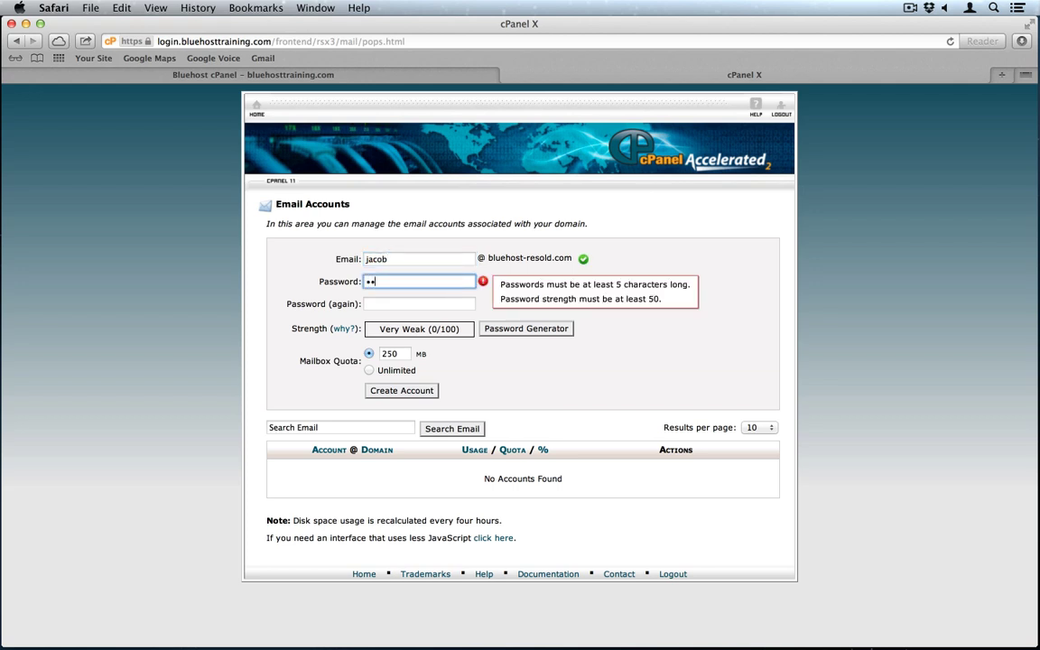
pyautogui.press('Tab')
pyautogui.write('•••••••••••')
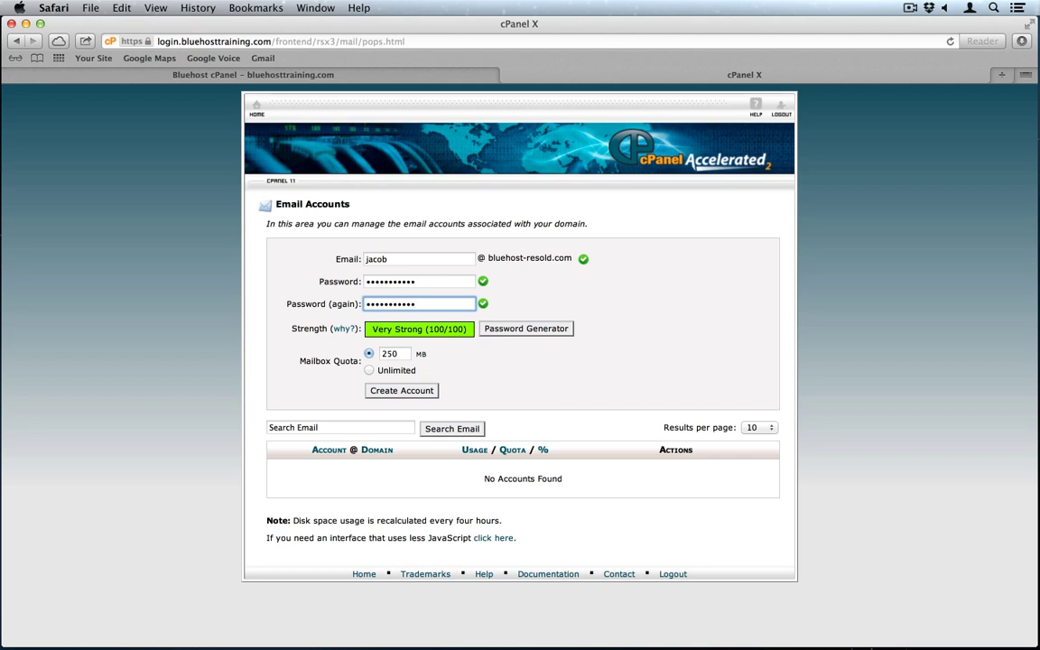
pyautogui.click(403, 390)
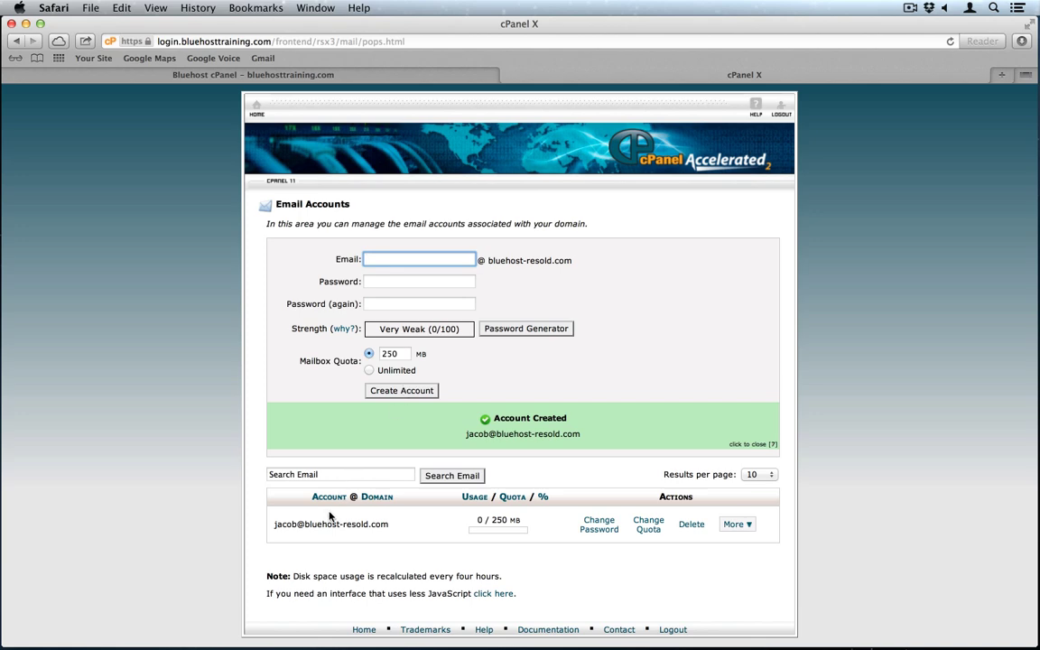
pyautogui.press('super+w')
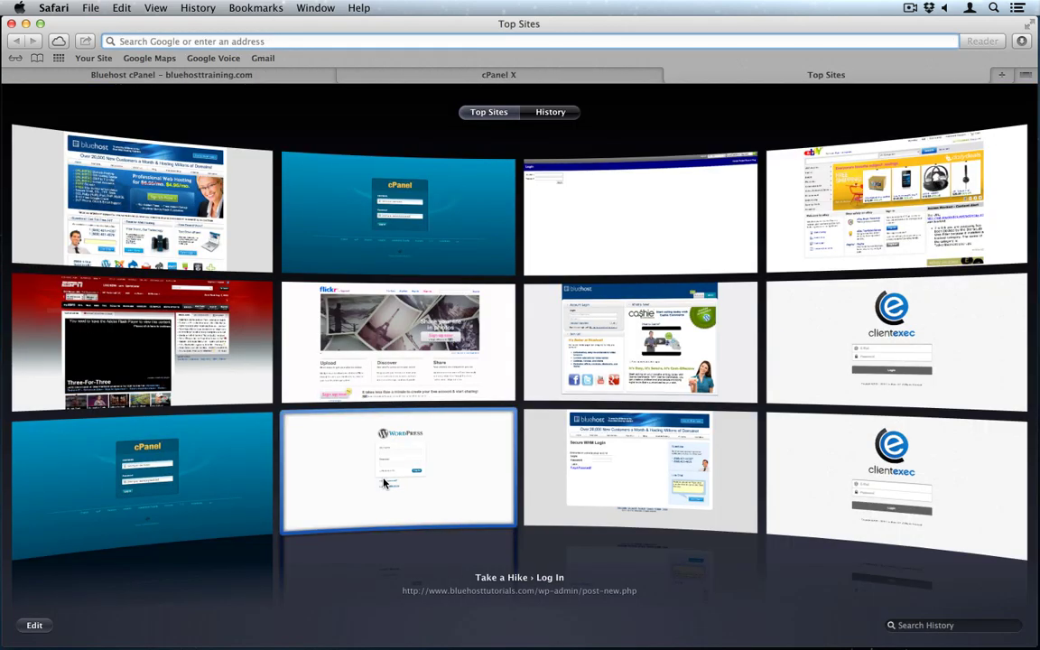
# Step: Go to mail.bluehost-resold.com and sign into webmail with the new mailbox's address and password
pyautogui.write('mail.blue')
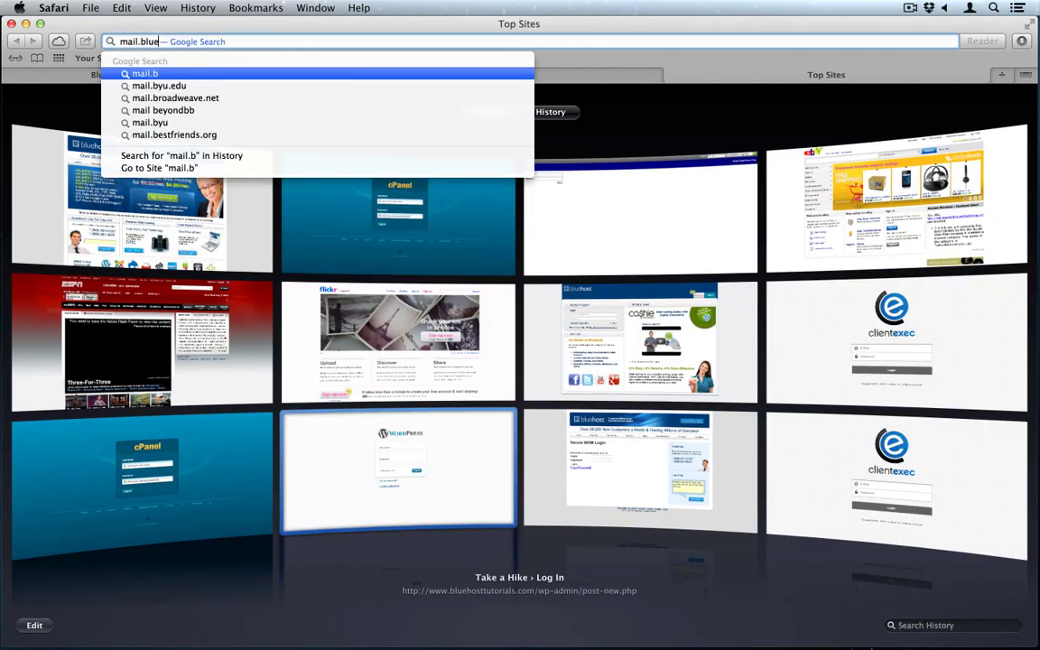
pyautogui.write('host-resold.com')
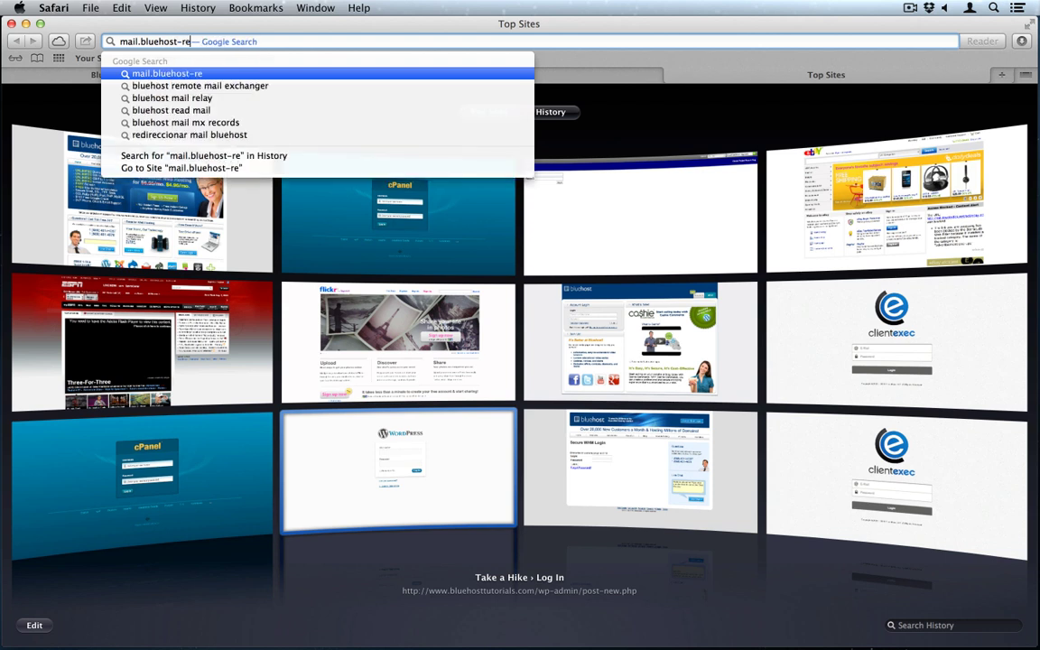
pyautogui.press('Return')
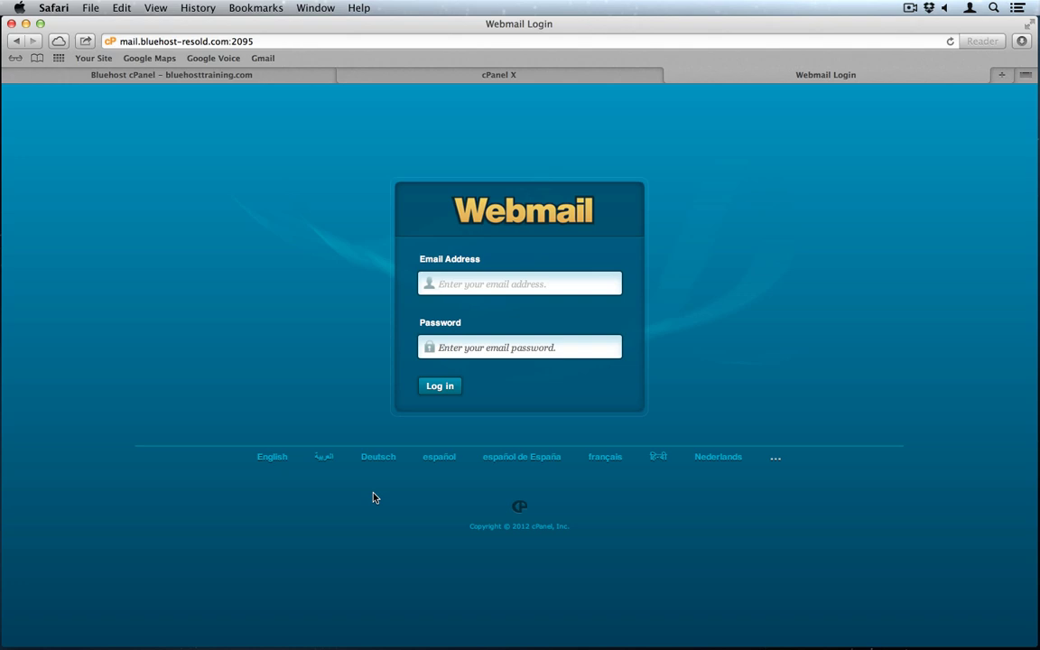
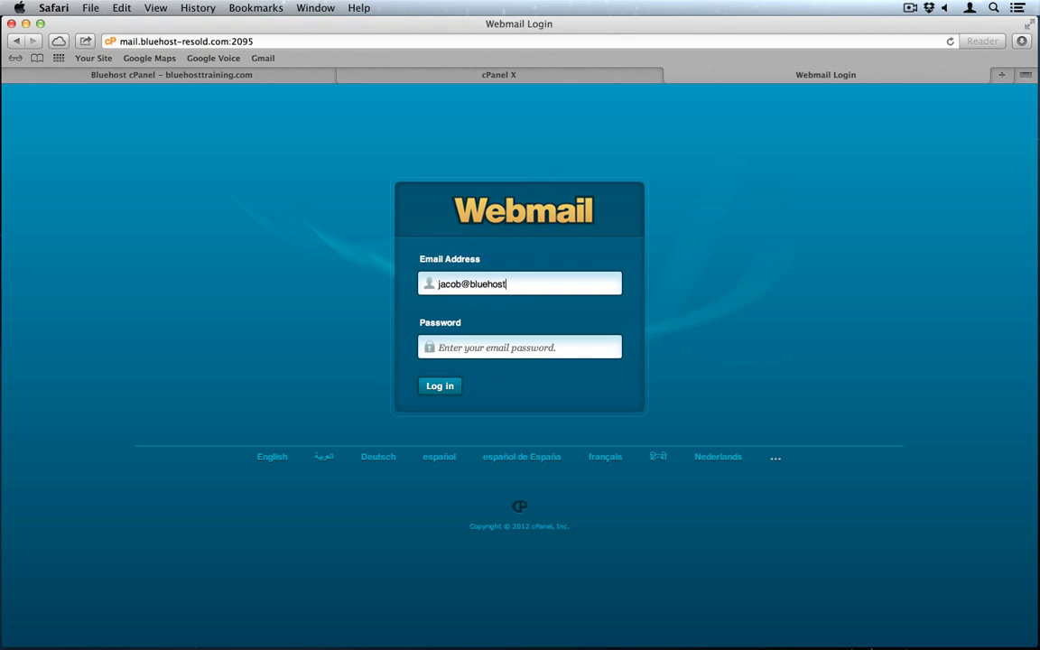
pyautogui.press('Tab')
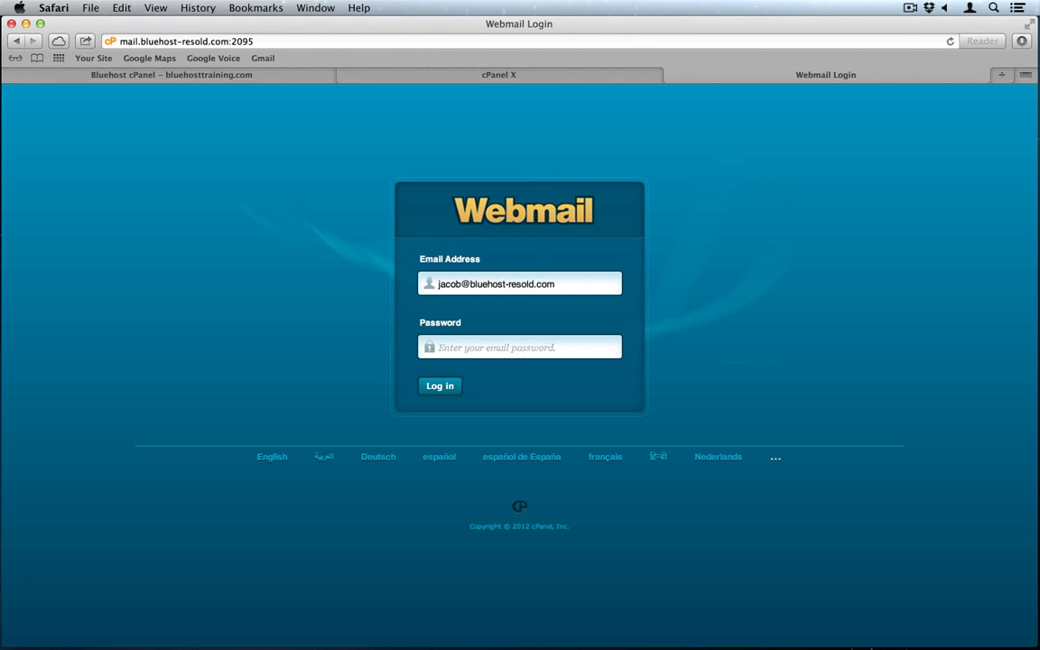
pyautogui.write('••••••••')
pyautogui.press('Return')
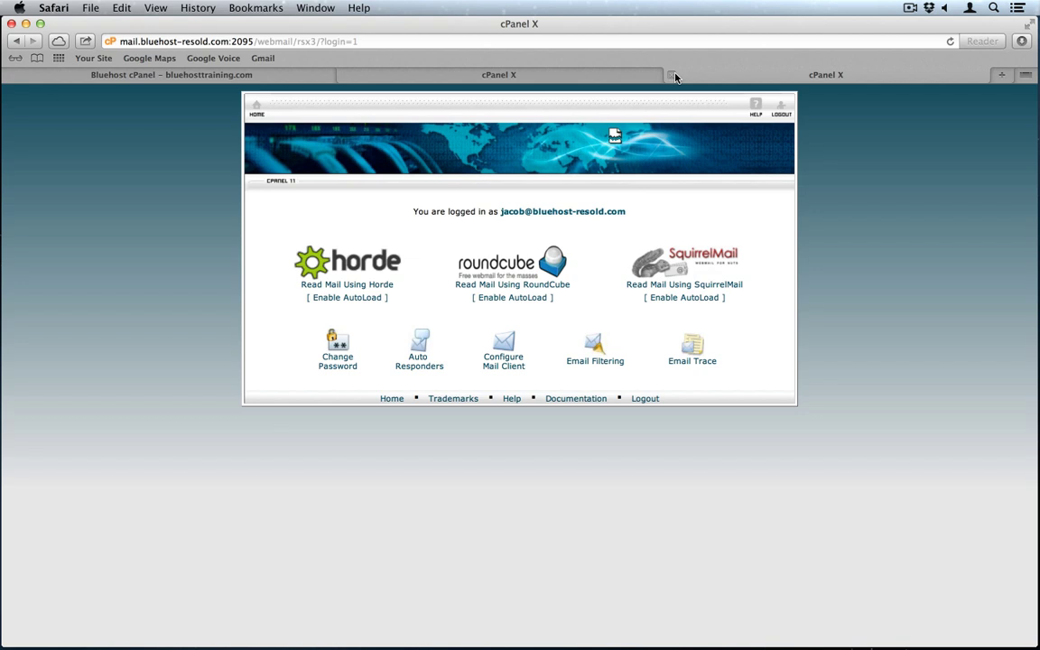
# Step: Close the webmail tab and the customer's cPanel tab
pyautogui.click(672, 76)
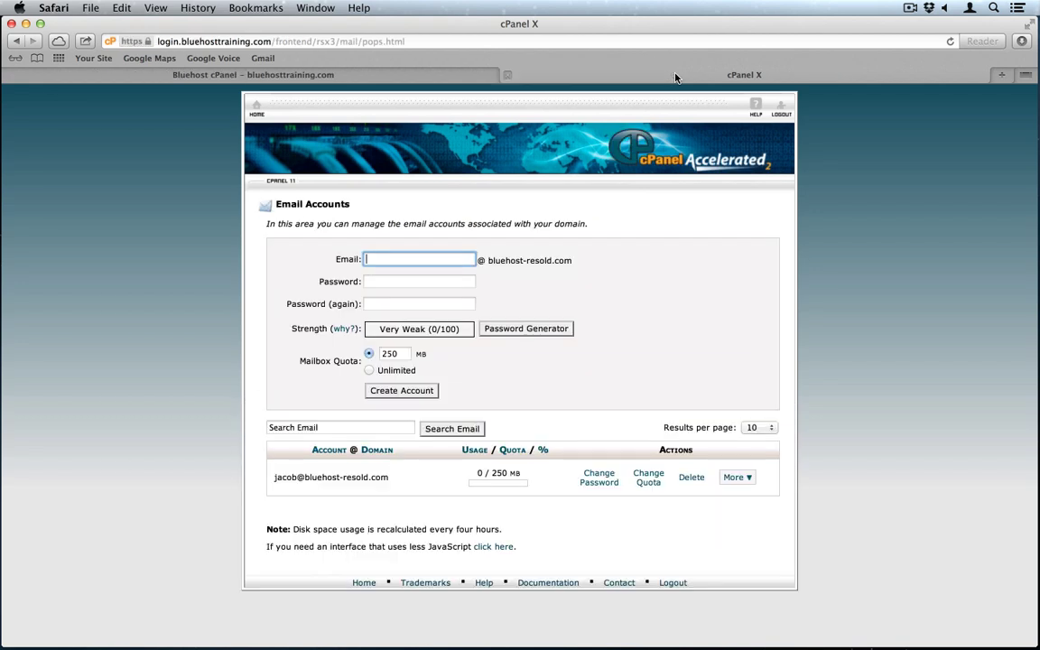
pyautogui.click(509, 76)
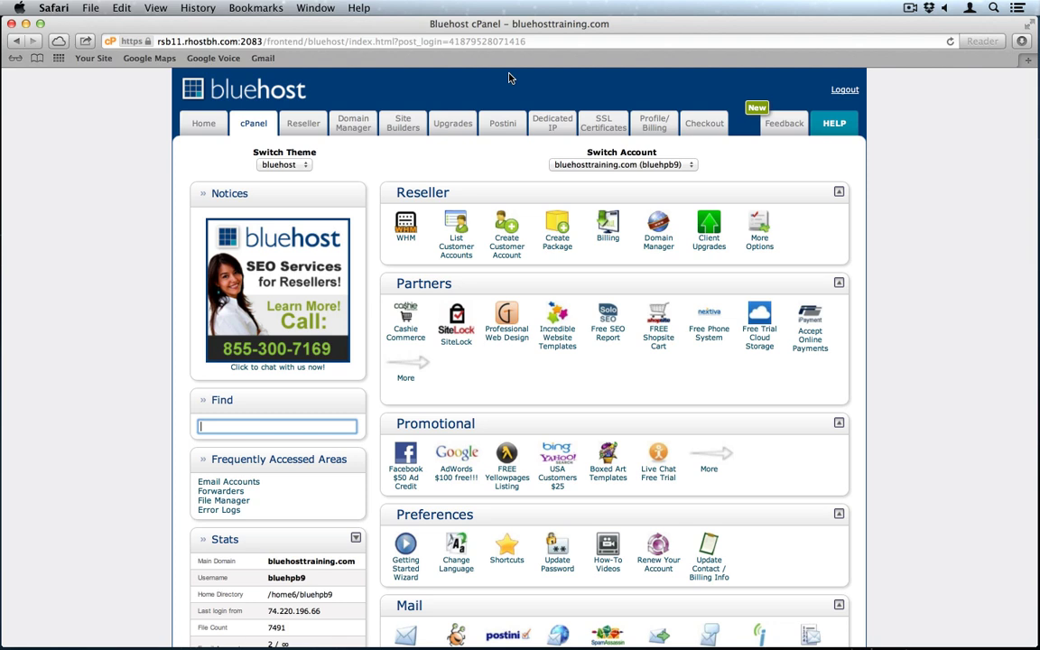
# Step: Go to Bluehost's Reseller tools and disown the existing ClientExec billing licence
pyautogui.click(306, 129)
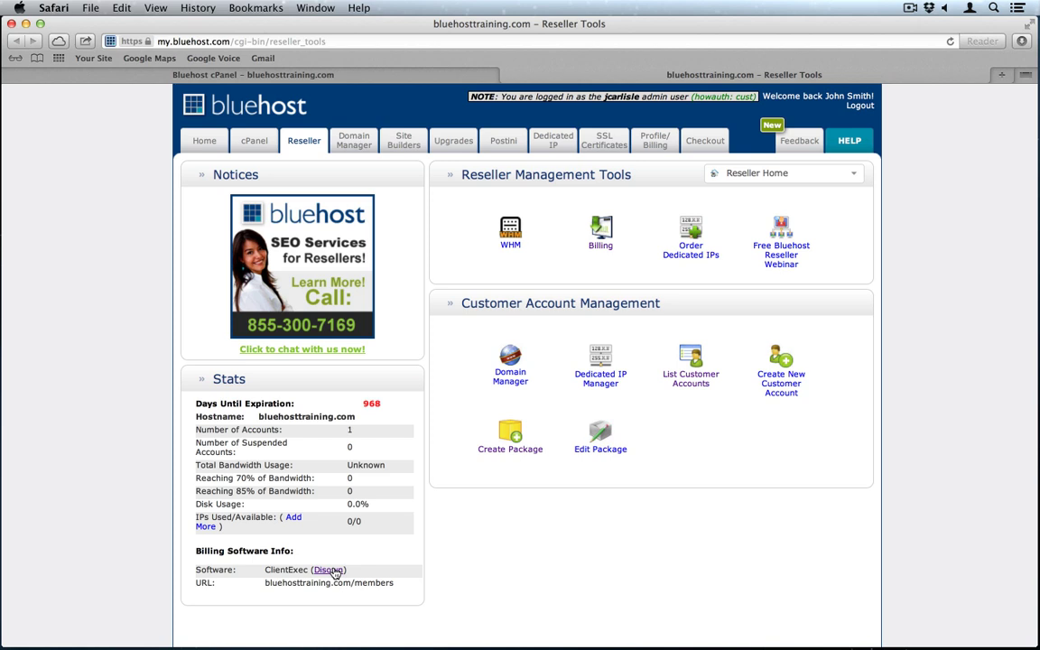
pyautogui.click(330, 570)
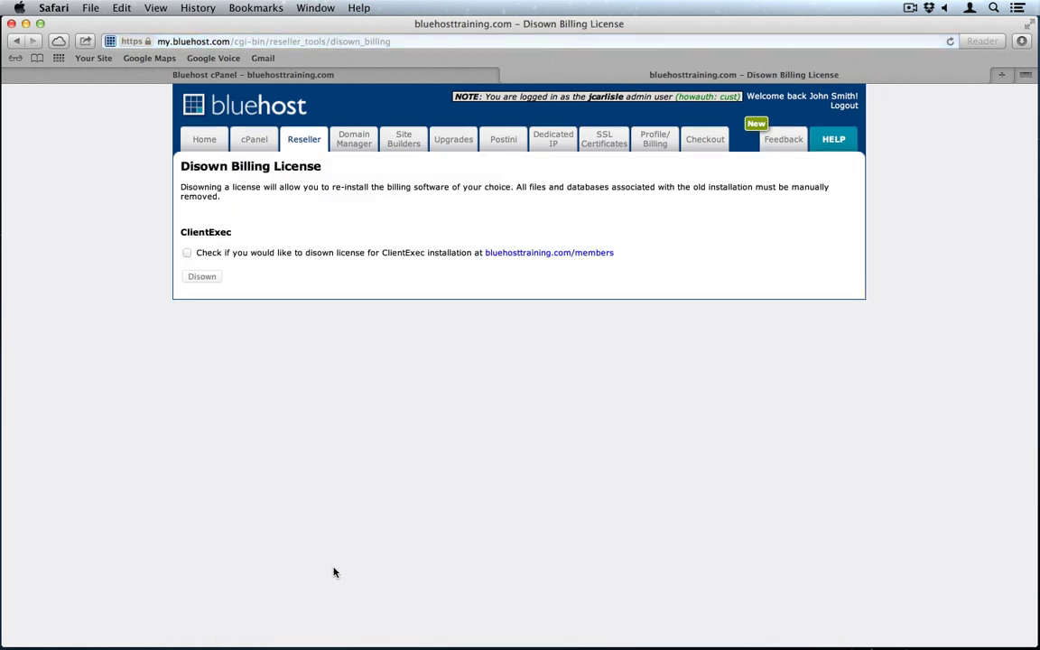
pyautogui.click(187, 252)
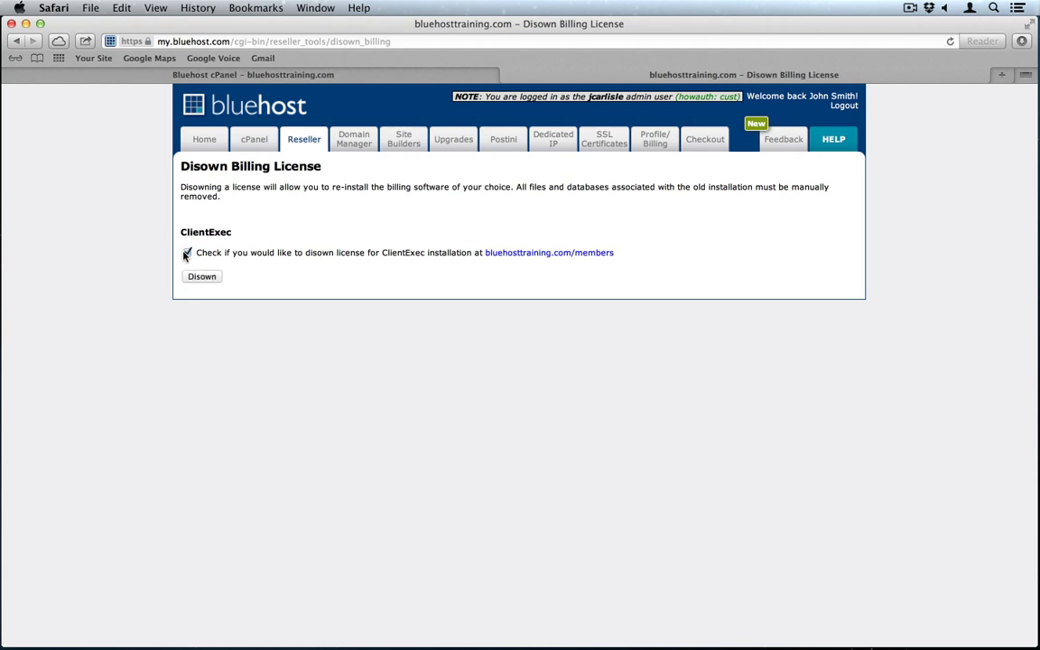
pyautogui.click(200, 277)
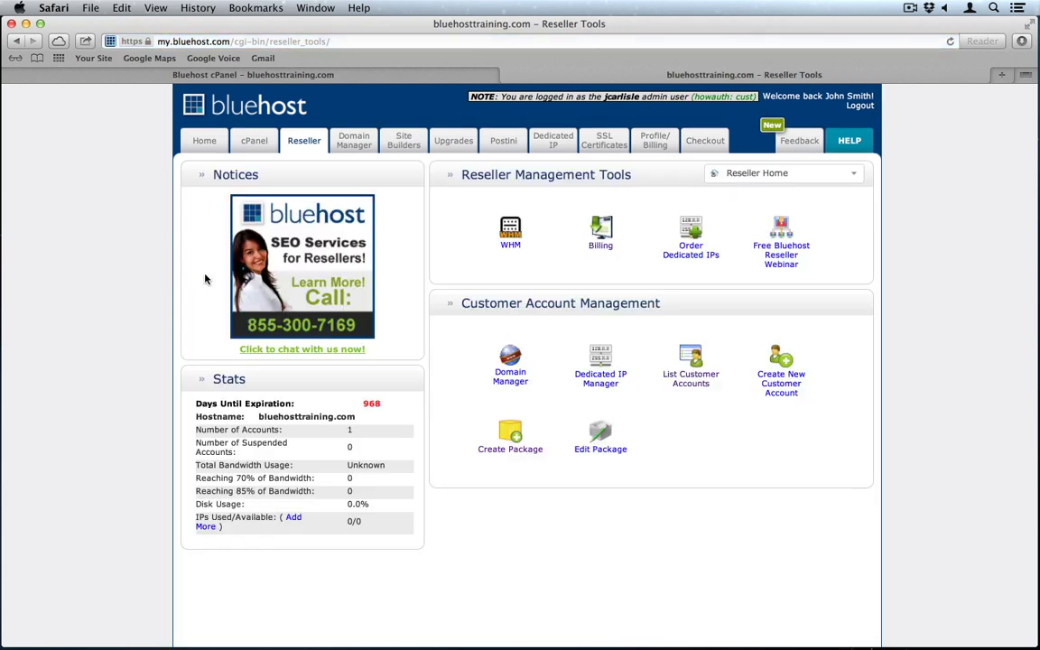
# Step: Bring up the Install Billing Software page via the Billing tool under Reseller Management Tools
pyautogui.click(602, 246)
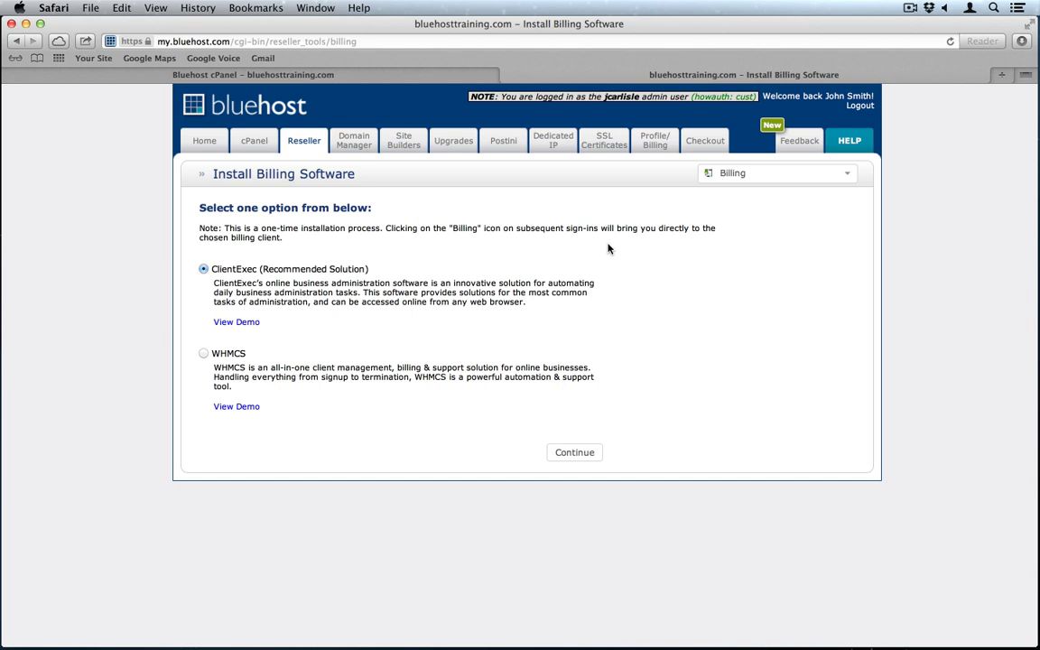
# Step: Install ClientExec into the 'members' folder with a new, confirmed admin password
pyautogui.click(568, 458)
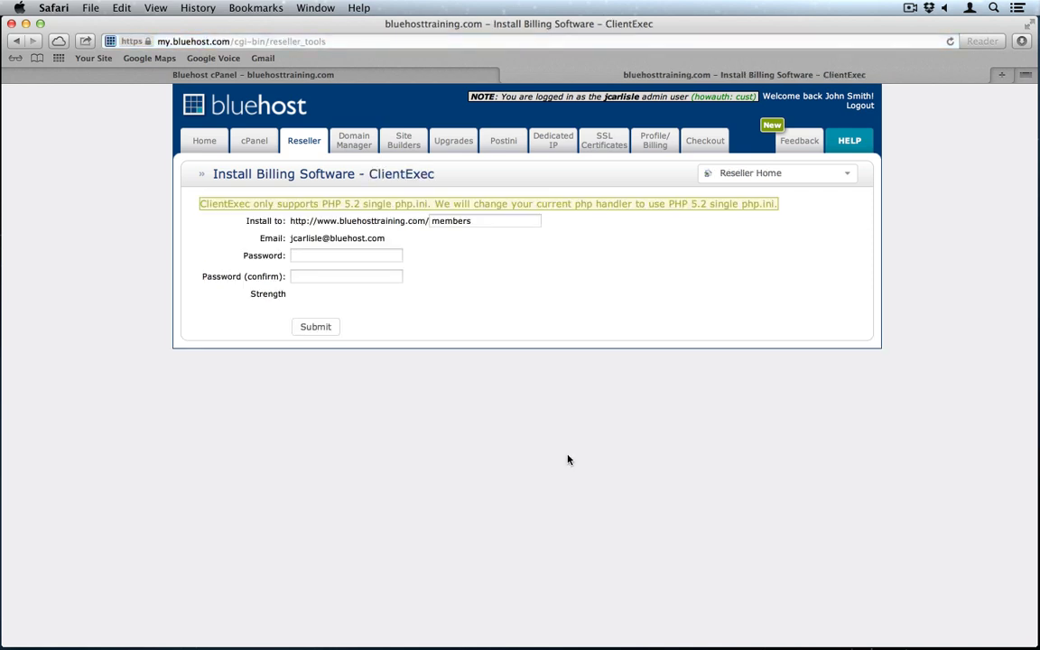
pyautogui.click(336, 254)
pyautogui.click(493, 221)
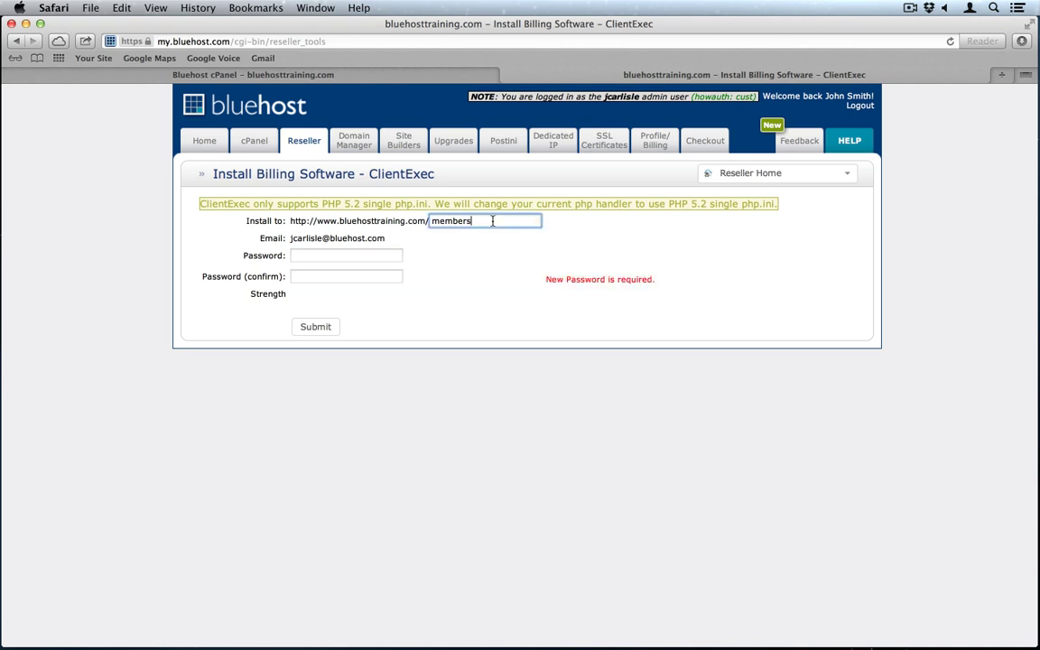
pyautogui.click(343, 256)
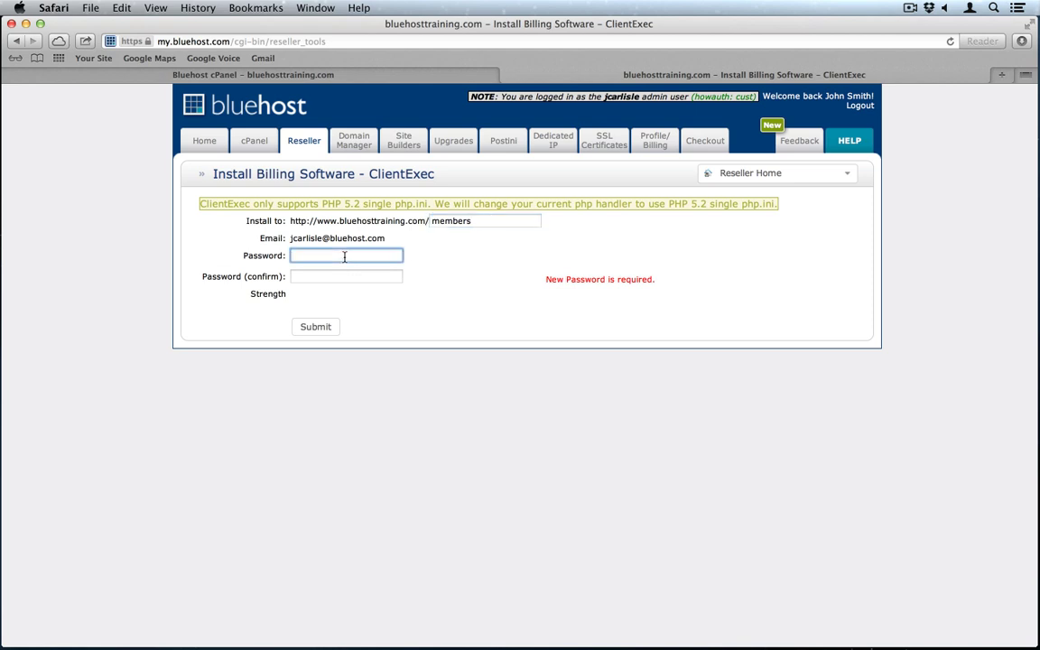
pyautogui.write('••••••••••')
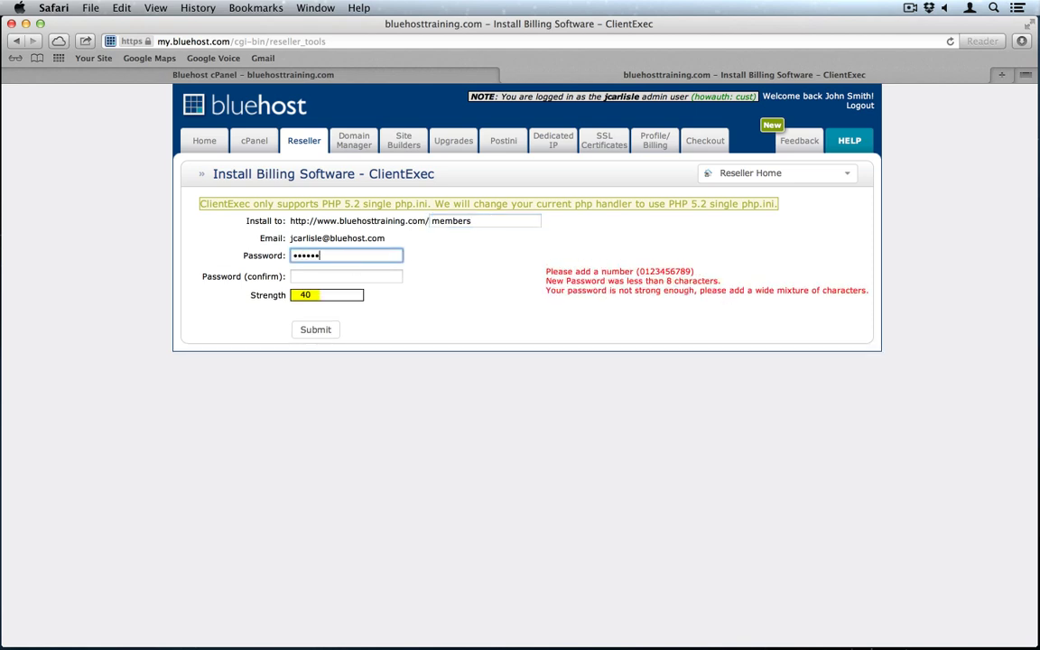
pyautogui.write('•')
pyautogui.click(346, 276)
pyautogui.write('•••••••')
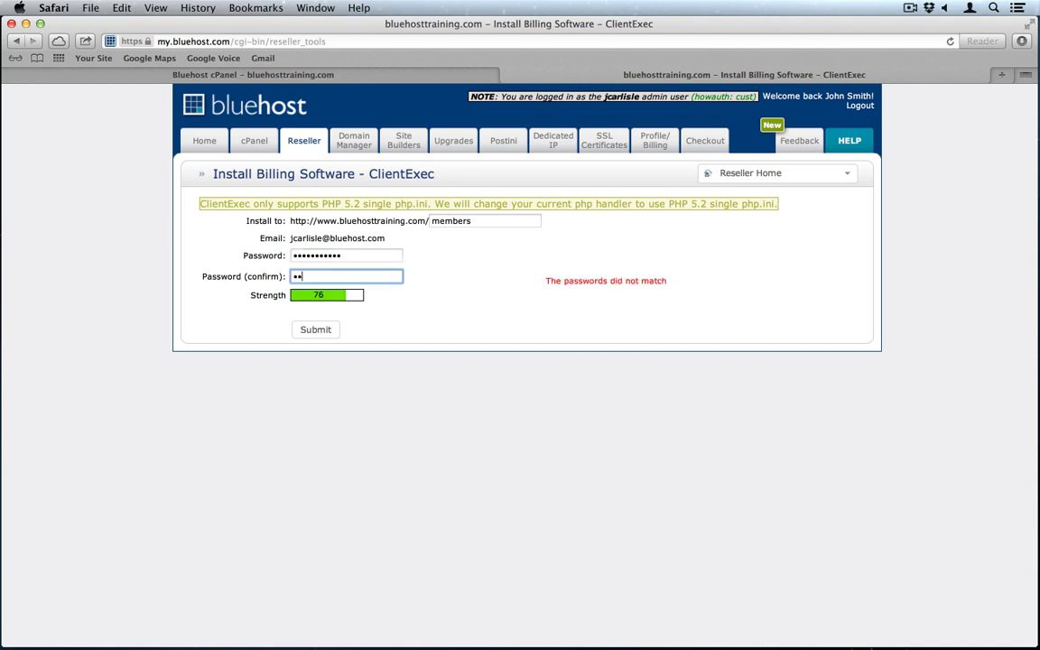
pyautogui.write('••••')
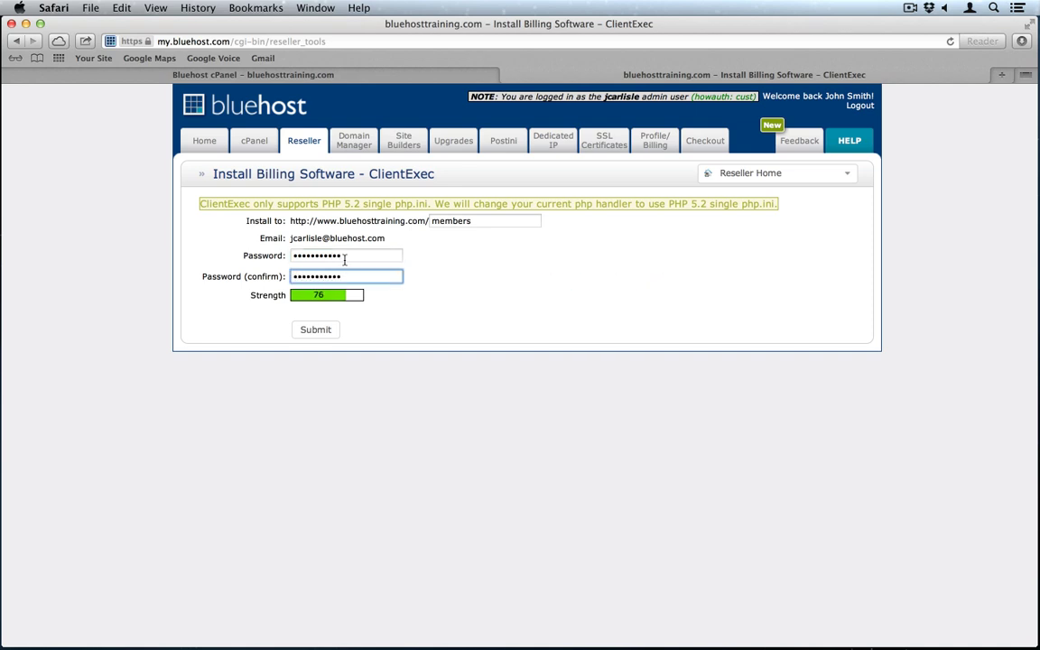
pyautogui.click(320, 330)
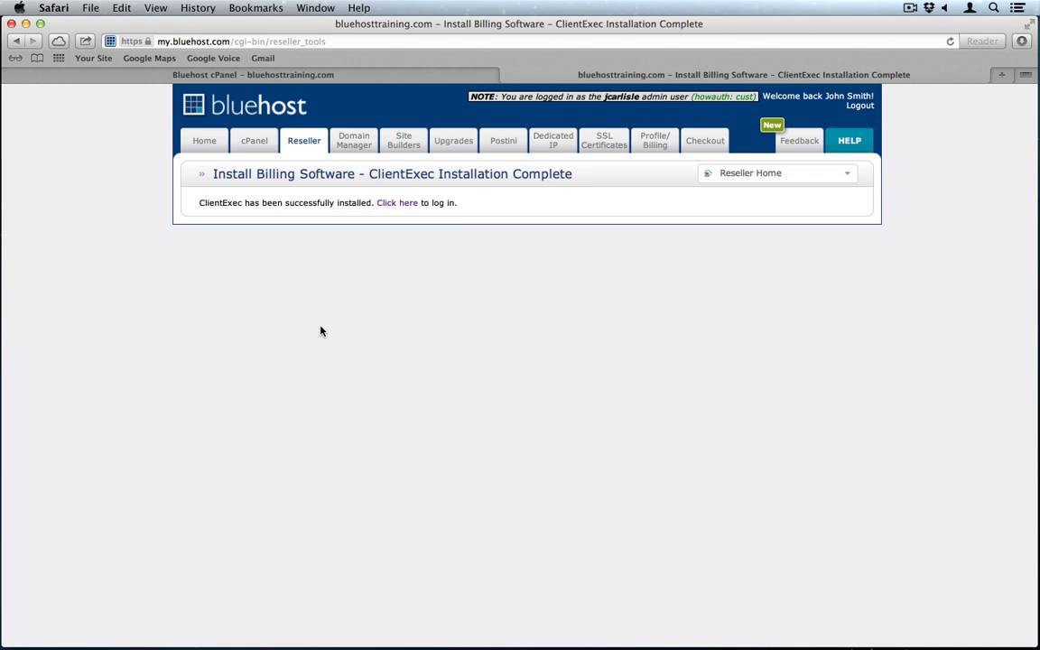
# Step: Go to the new ClientExec site and attempt an admin login, declining to save the password
pyautogui.click(394, 206)
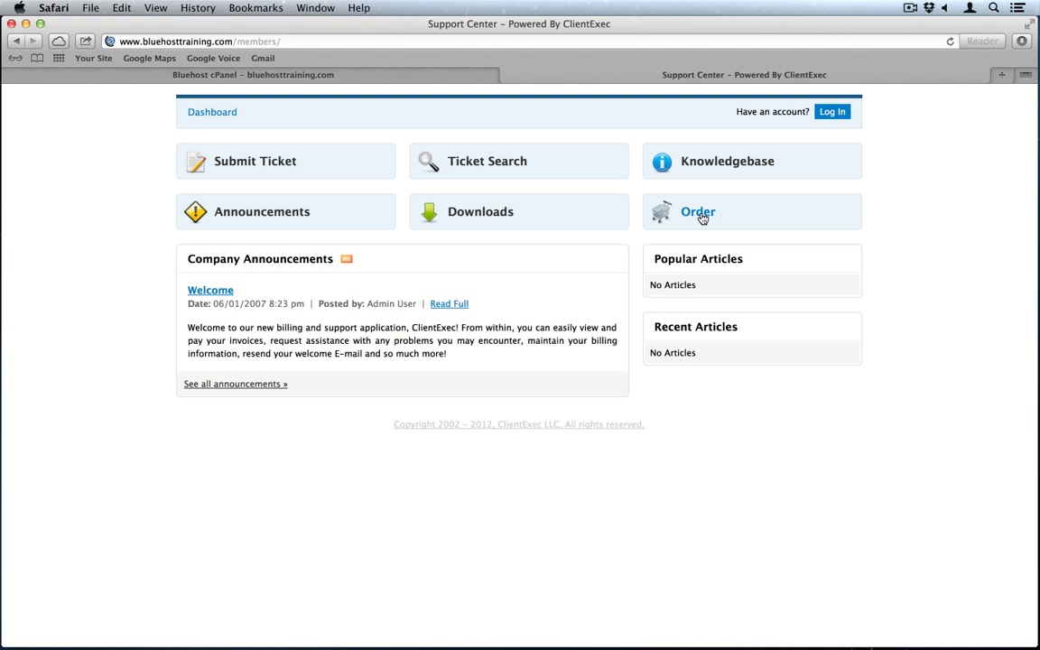
pyautogui.click(832, 114)
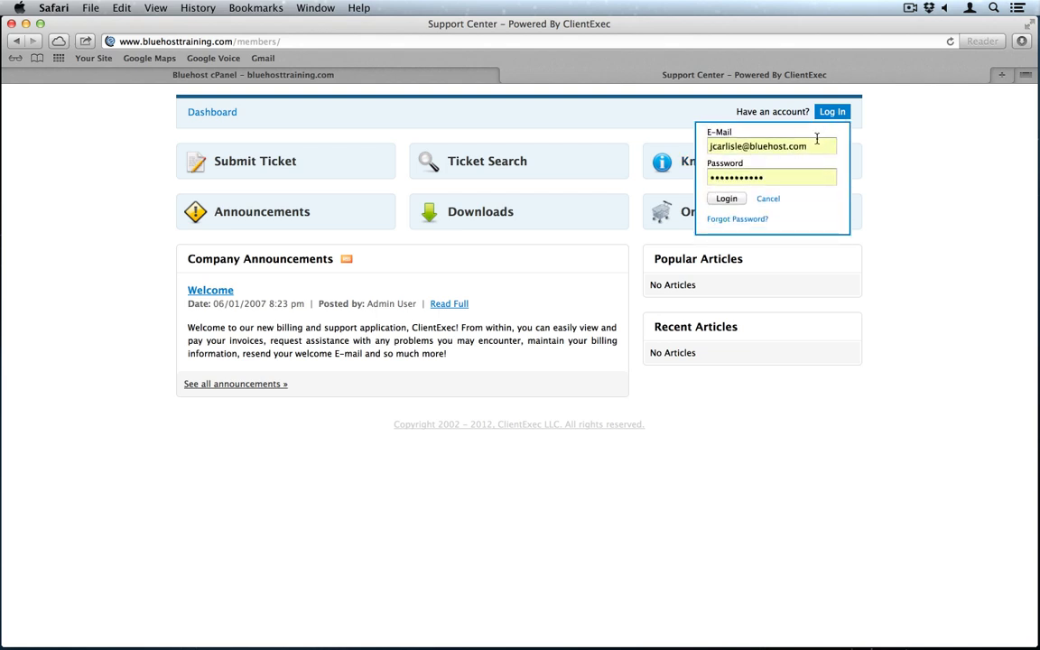
pyautogui.click(813, 145)
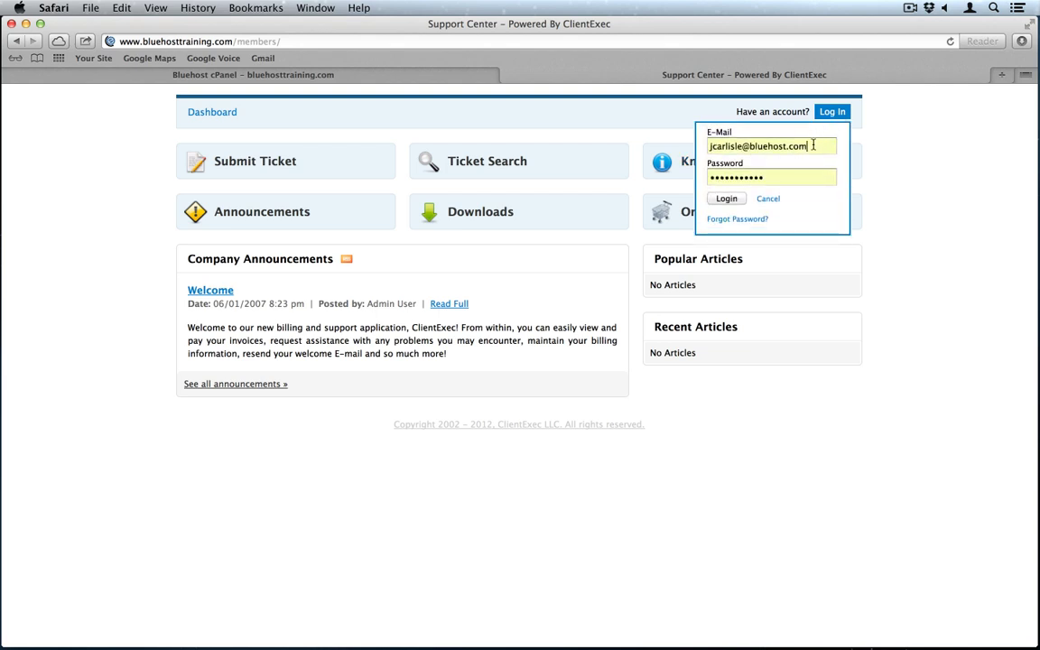
pyautogui.doubleClick(772, 179)
pyautogui.write('**********')
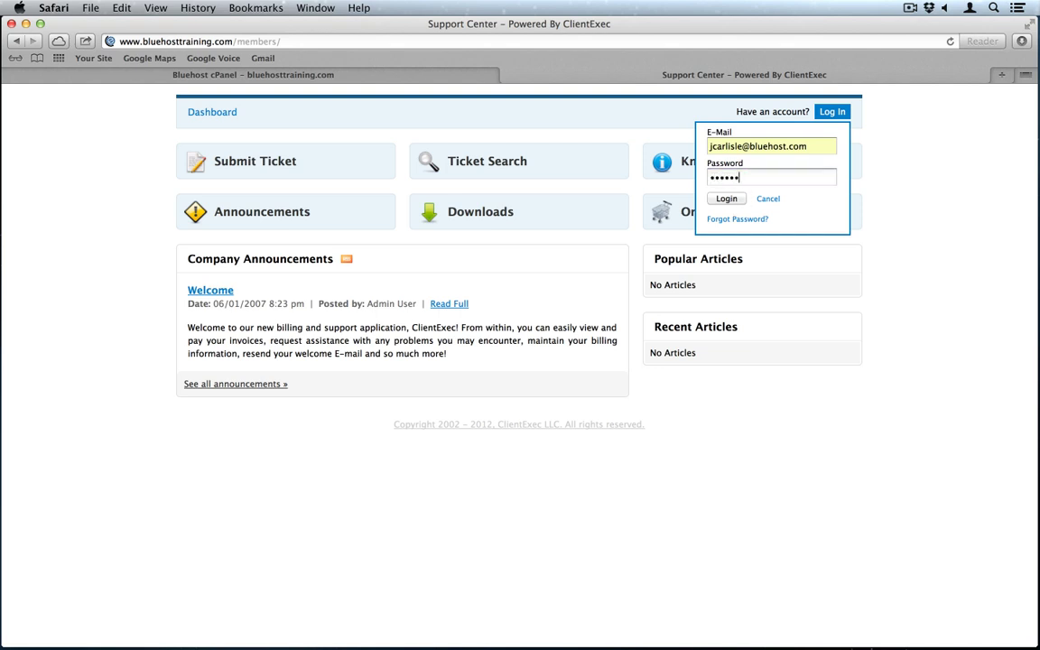
pyautogui.click(738, 201)
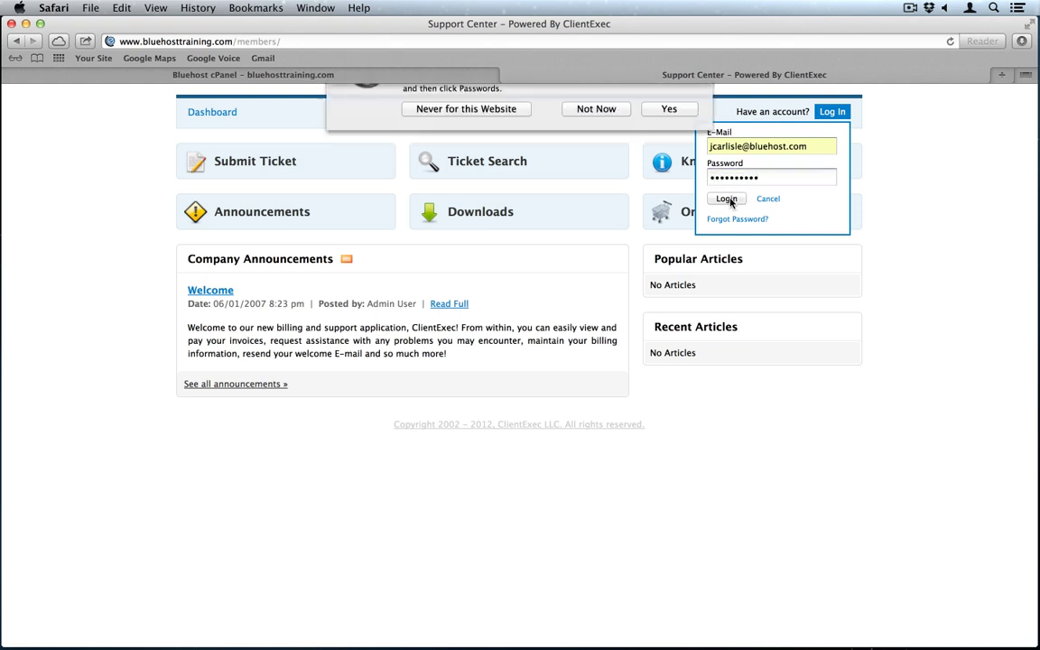
pyautogui.click(521, 160)
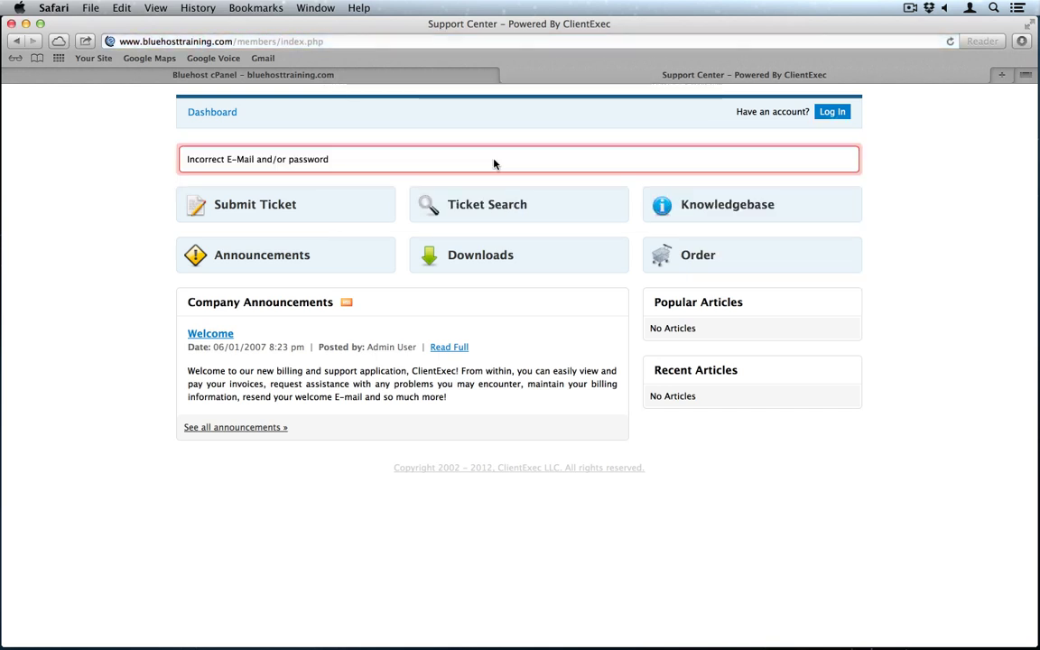
# Step: Log in again with the admin e-mail and correct password to reach the CE 4.5.2 dashboard
pyautogui.click(827, 116)
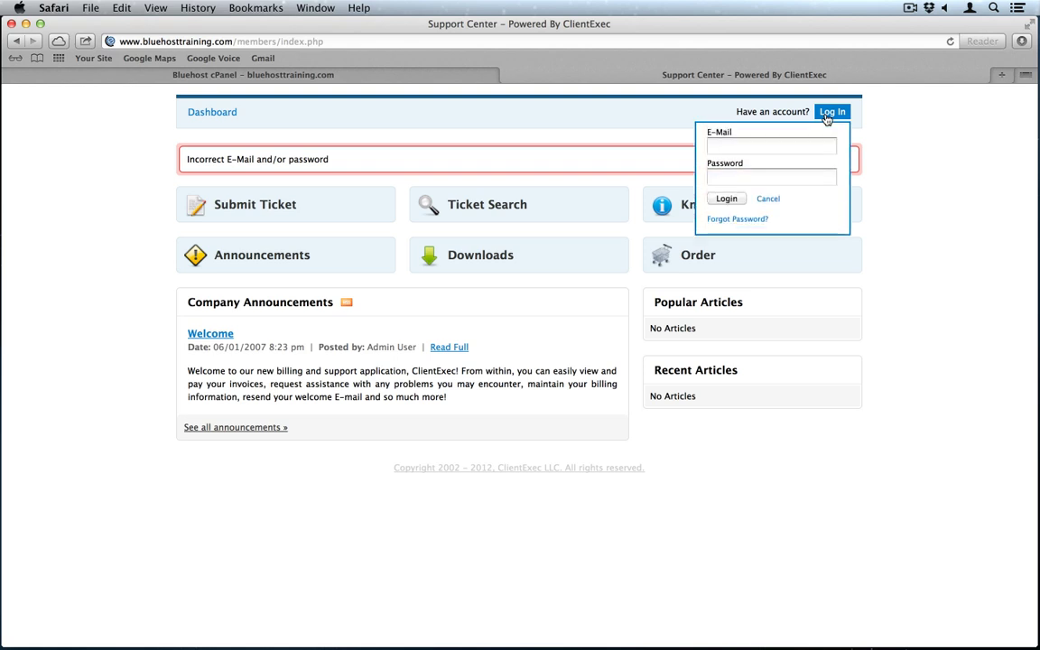
pyautogui.click(756, 145)
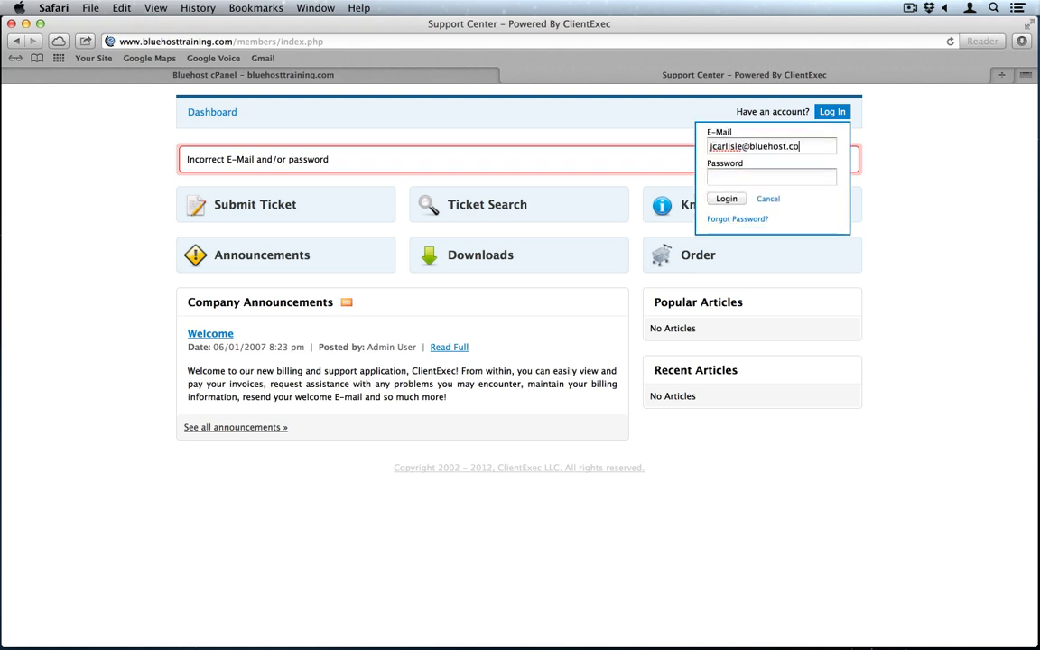
pyautogui.click(771, 177)
pyautogui.write('p**********')
pyautogui.press('Return')
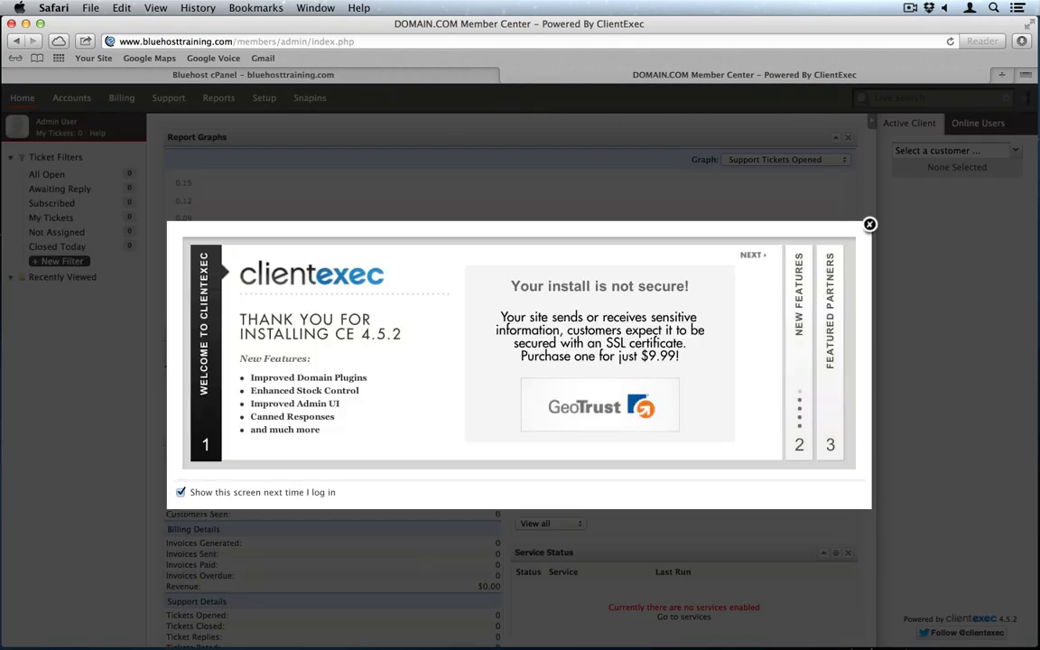
# Step: Dismiss the welcome popup and open server1 (Default) from Setup > Servers for editing
pyautogui.click(869, 224)
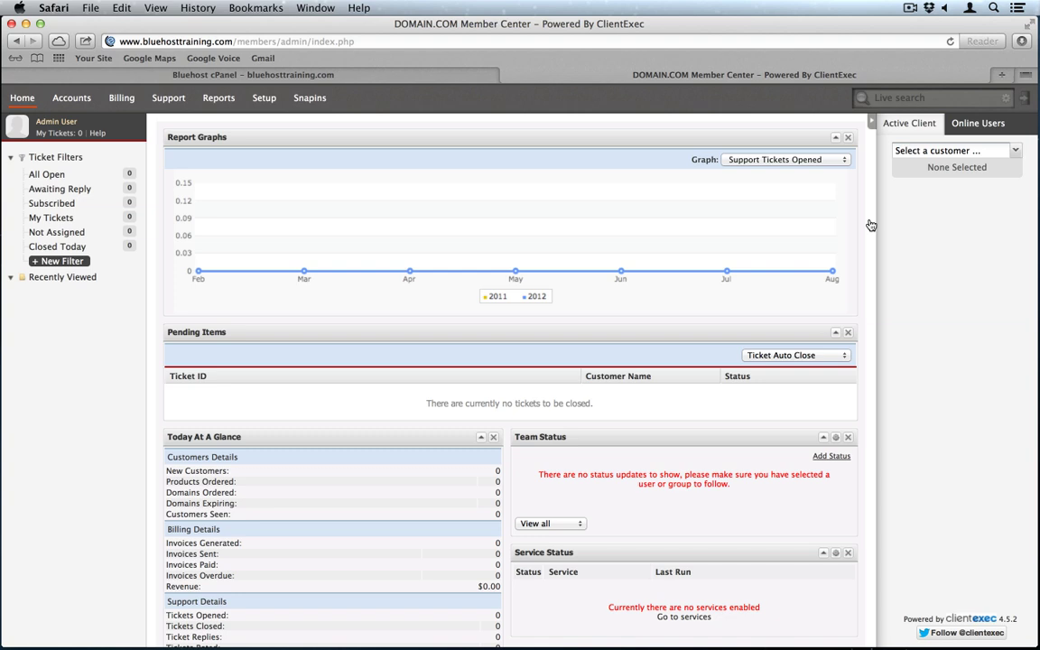
pyautogui.click(264, 99)
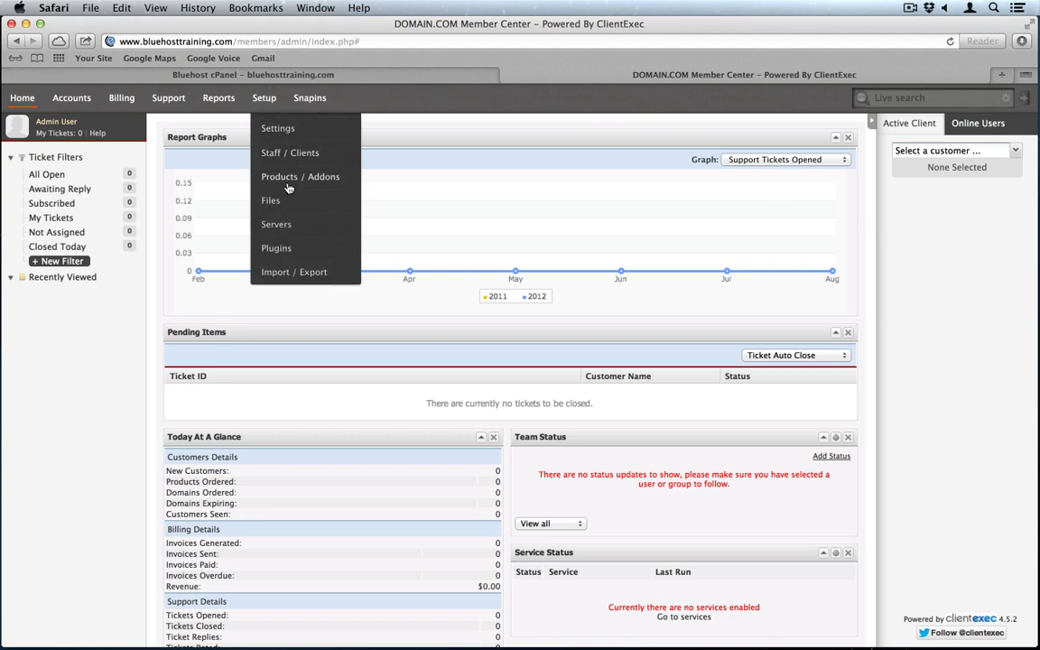
pyautogui.click(286, 225)
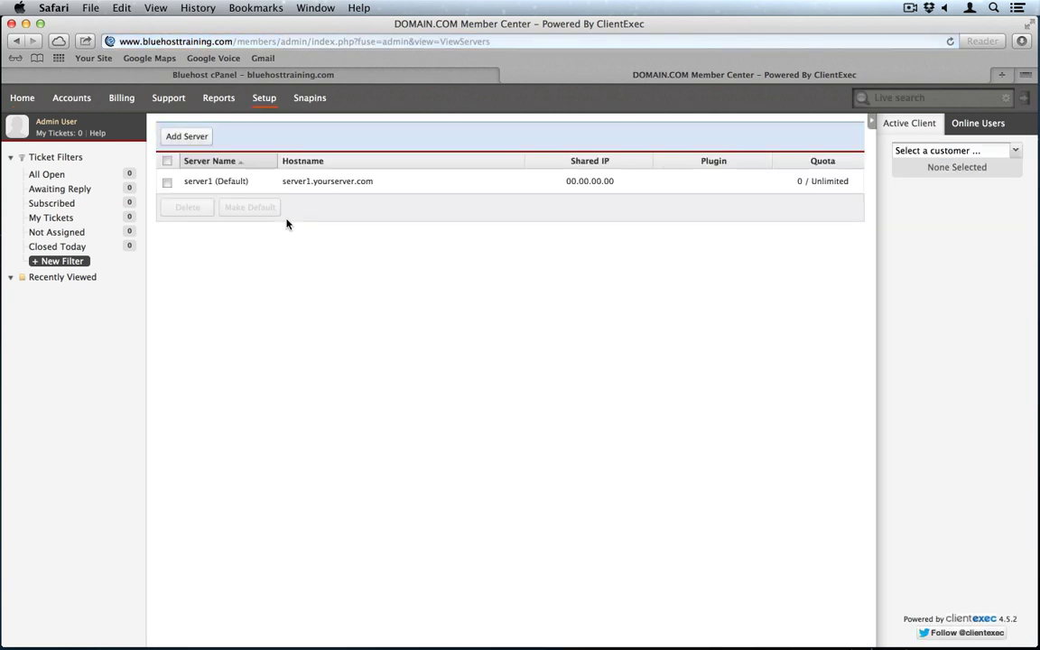
pyautogui.click(215, 181)
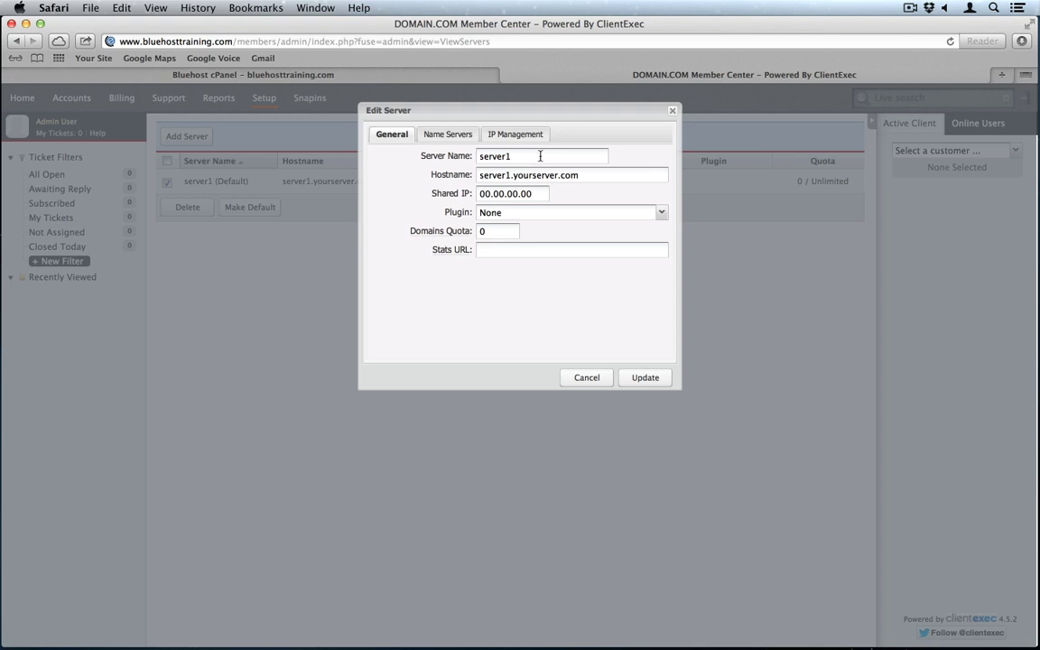
# Step: Rename the server to 'Bluehost Training'
pyautogui.doubleClick(540, 156)
pyautogui.write('Bluehost Trainin')
pyautogui.press('BackSpace')
pyautogui.press('BackSpace')
pyautogui.press('BackSpace')
pyautogui.write('ning')
# Step: Copy the hostname rsb11.rhostbh.com from the cPanel page into the server's Hostname field
pyautogui.click(450, 78)
pyautogui.scroll(-4, 213, 309)
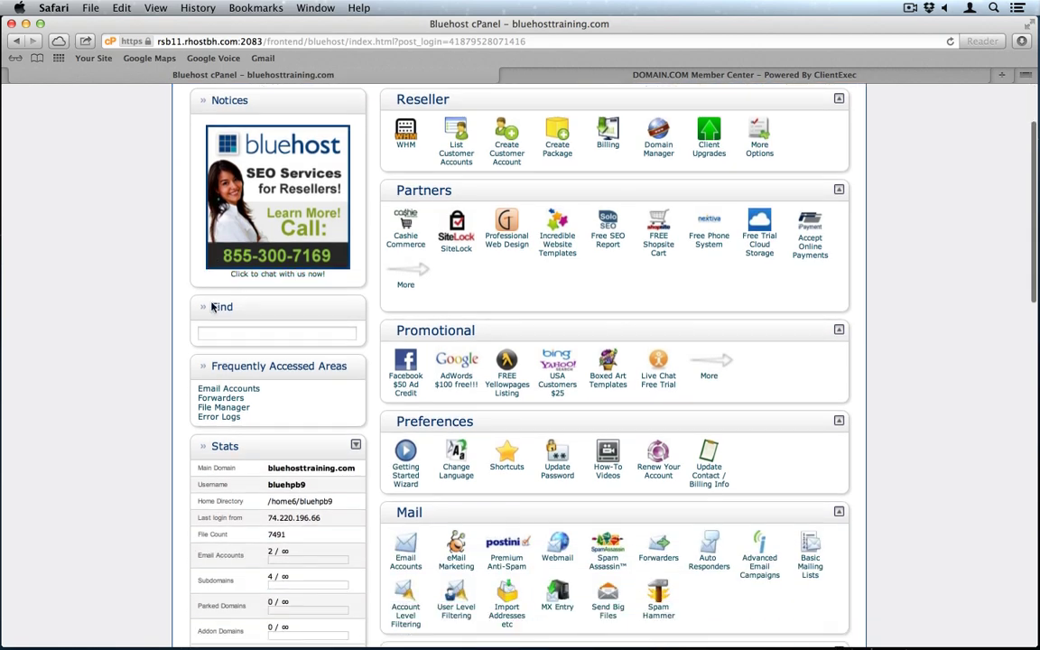
pyautogui.scroll(-3, 213, 308)
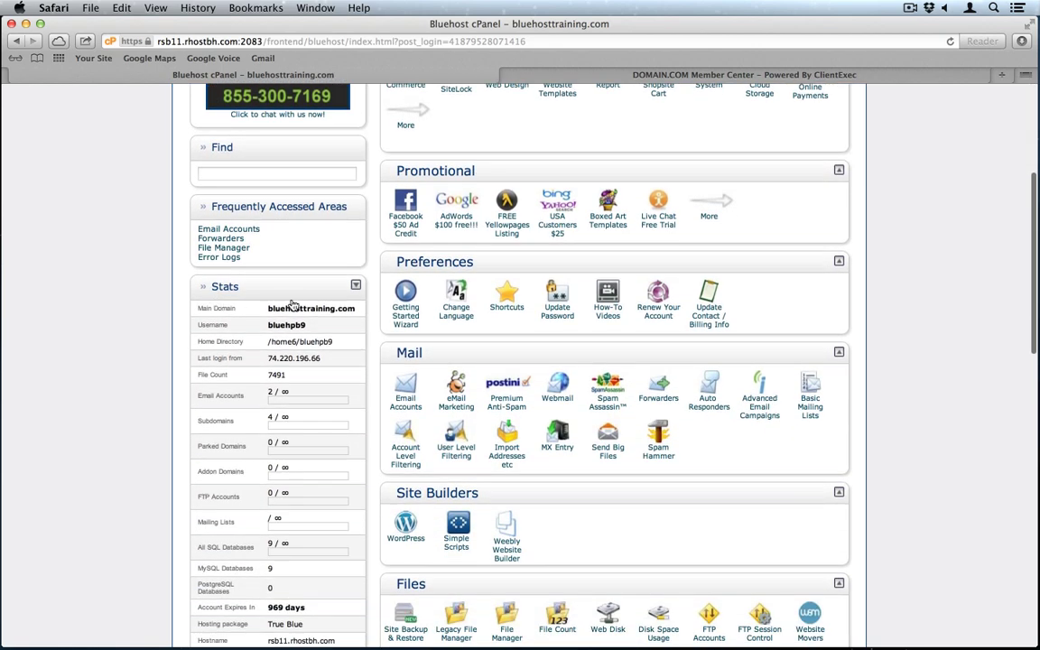
pyautogui.scroll(-5, 314, 474)
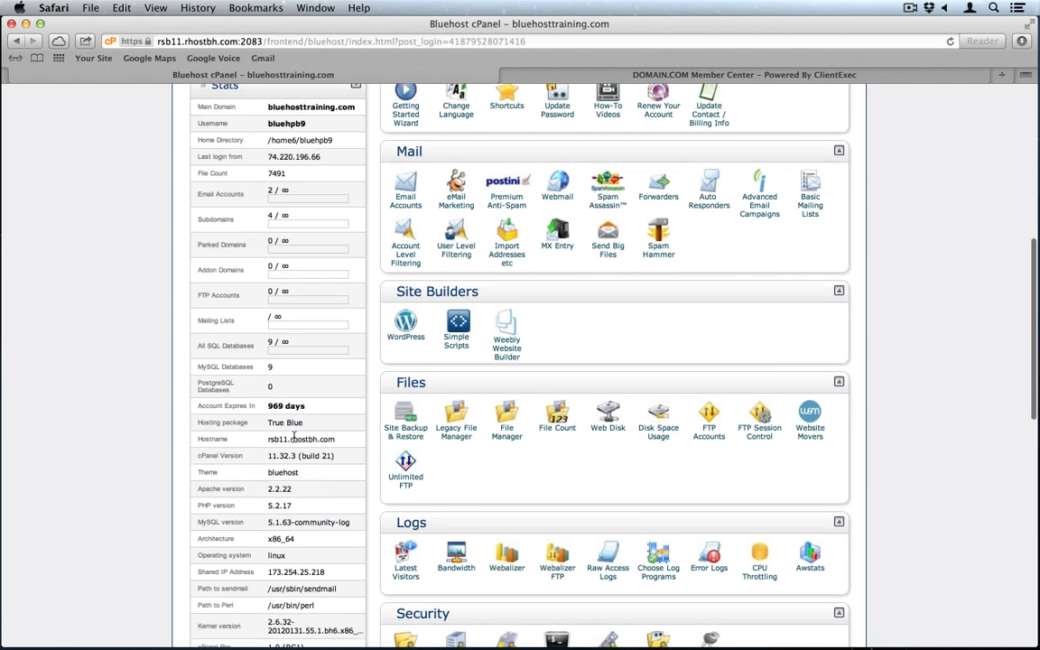
pyautogui.tripleClick(293, 438)
pyautogui.press('super+c')
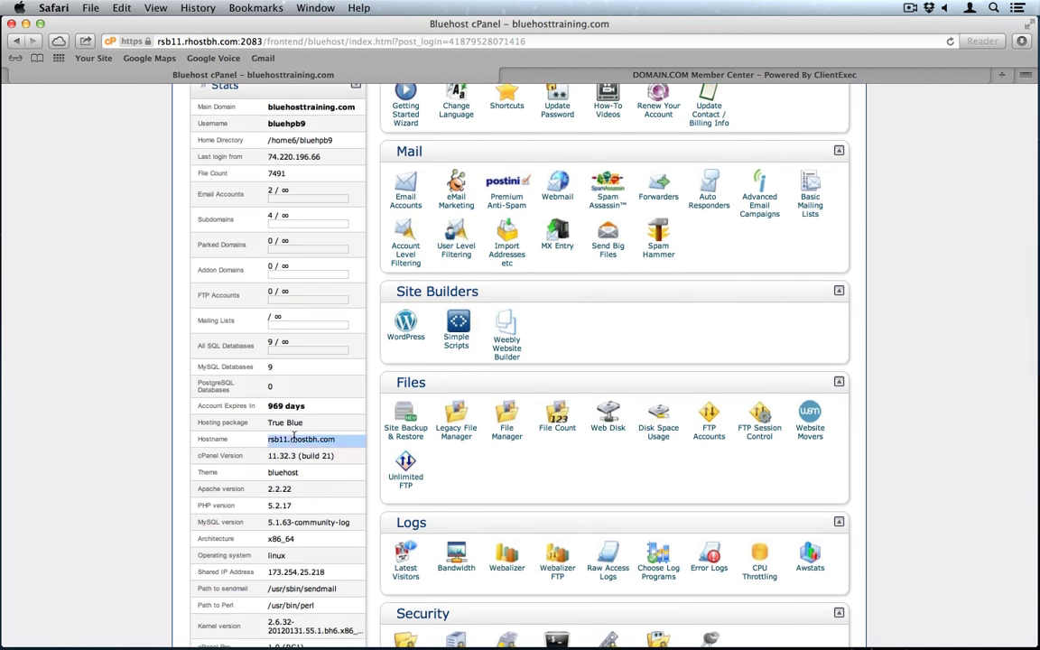
pyautogui.click(525, 71)
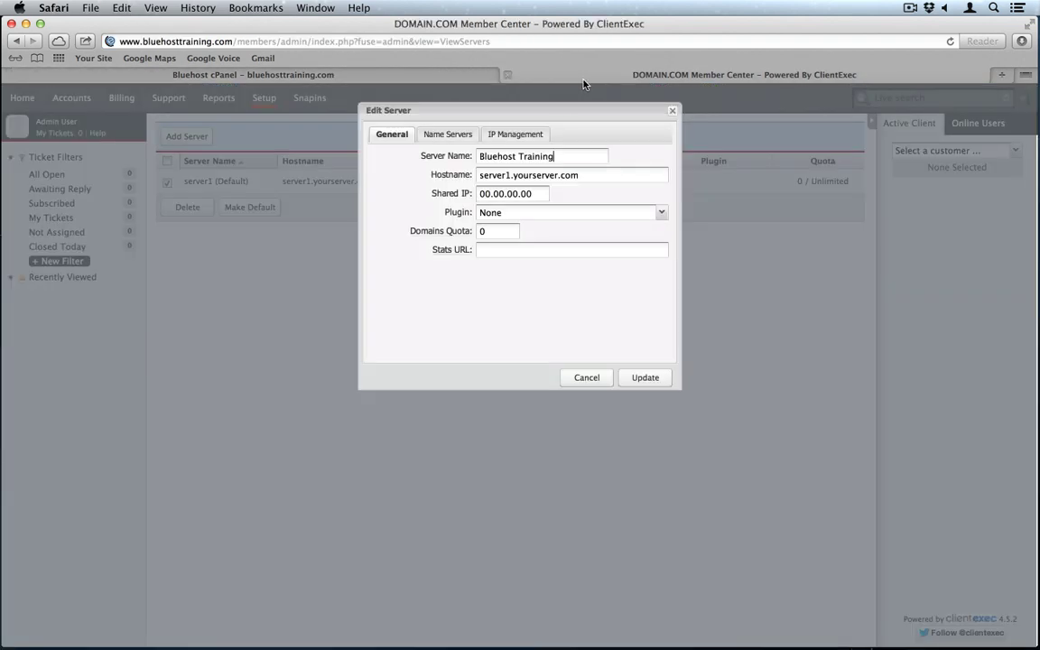
pyautogui.tripleClick(587, 177)
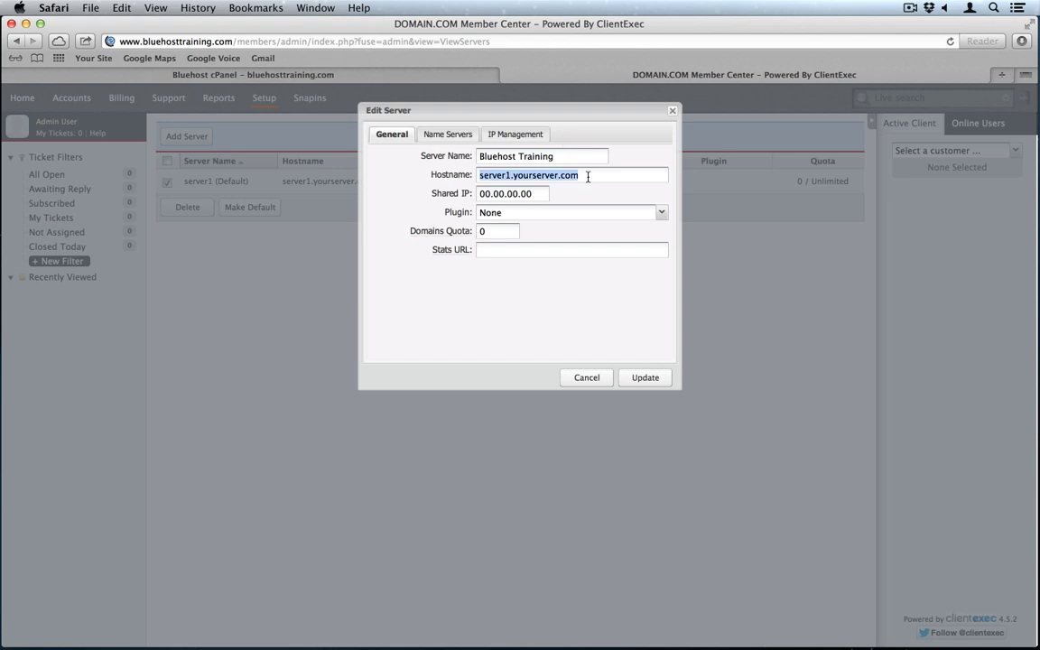
pyautogui.press('super+v')
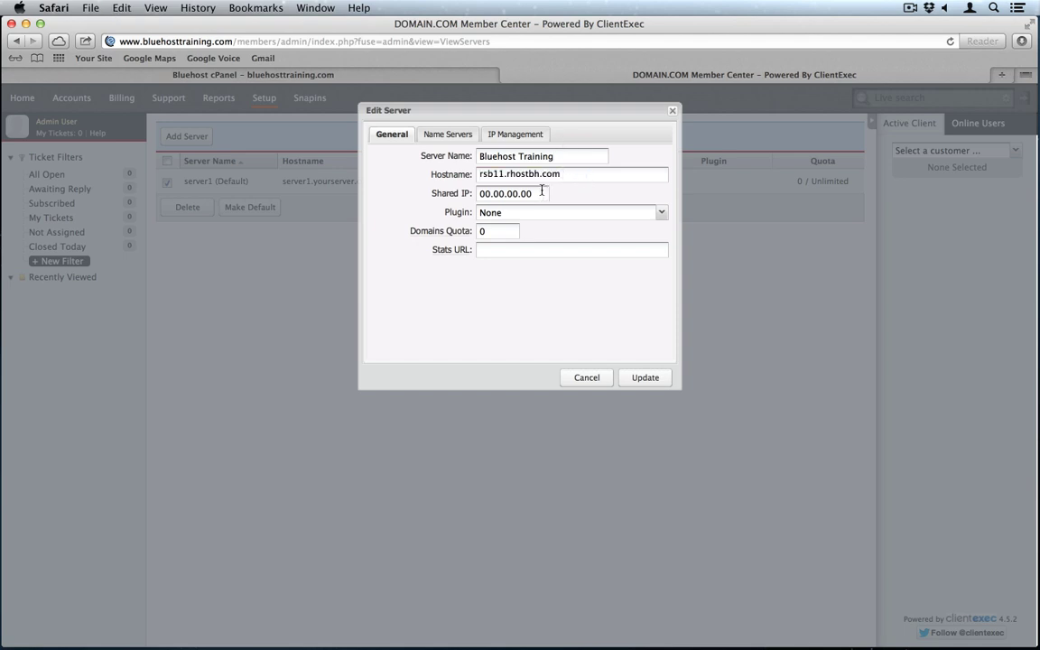
# Step: Copy the shared IP 173.254.25.218 from cPanel into the server's Shared IP field
pyautogui.click(280, 75)
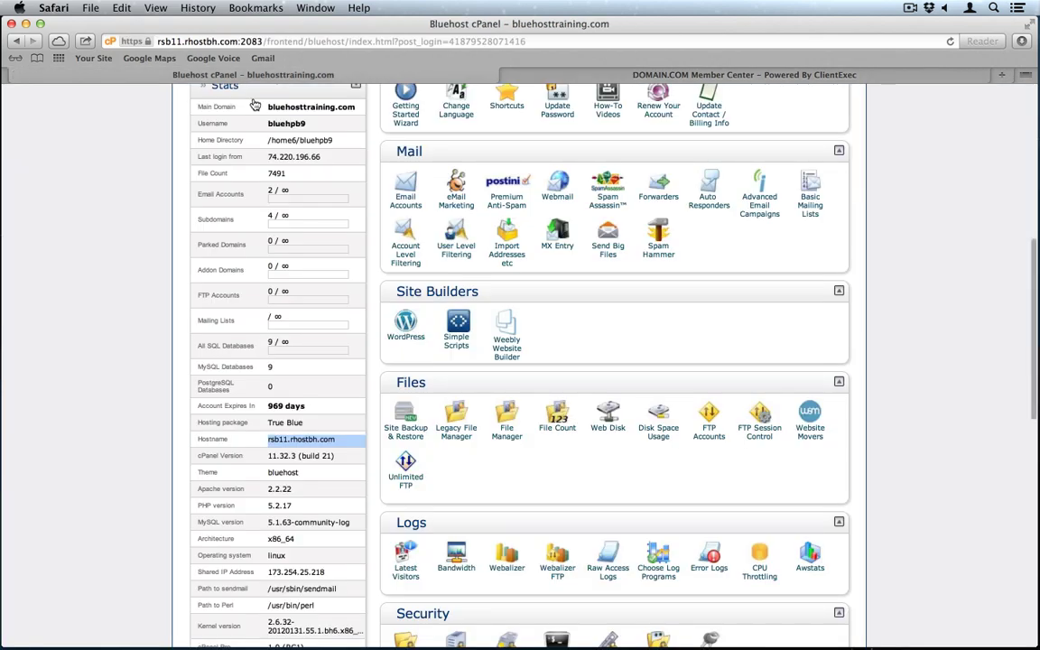
pyautogui.scroll(-1, 214, 460)
pyautogui.scroll(-1, 214, 461)
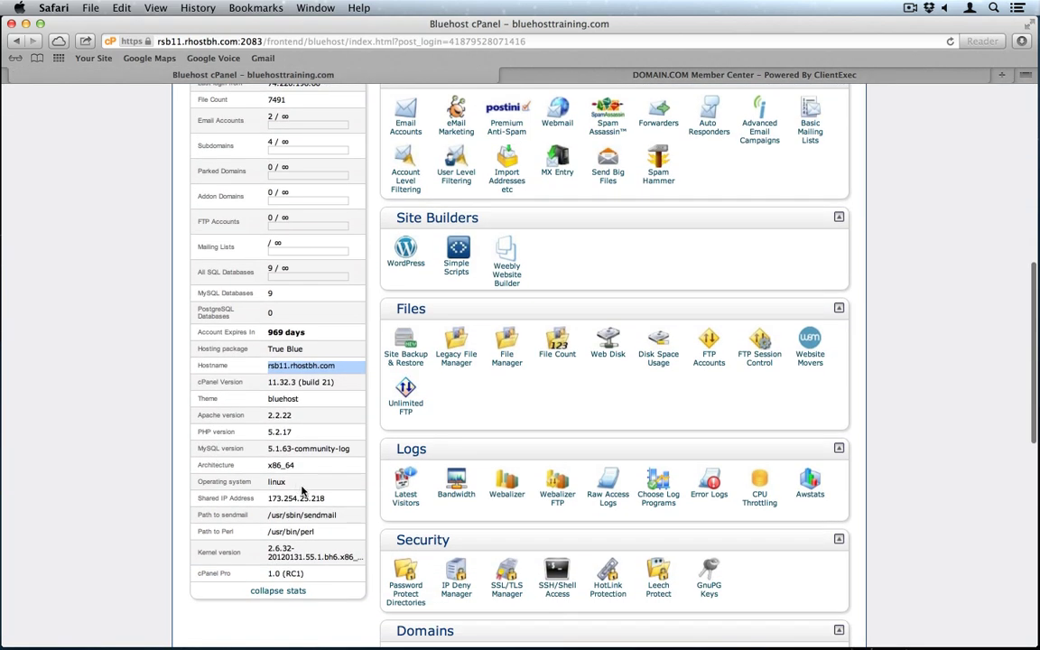
pyautogui.moveTo(324, 498); pyautogui.dragTo(267, 499)
pyautogui.press('super+c')
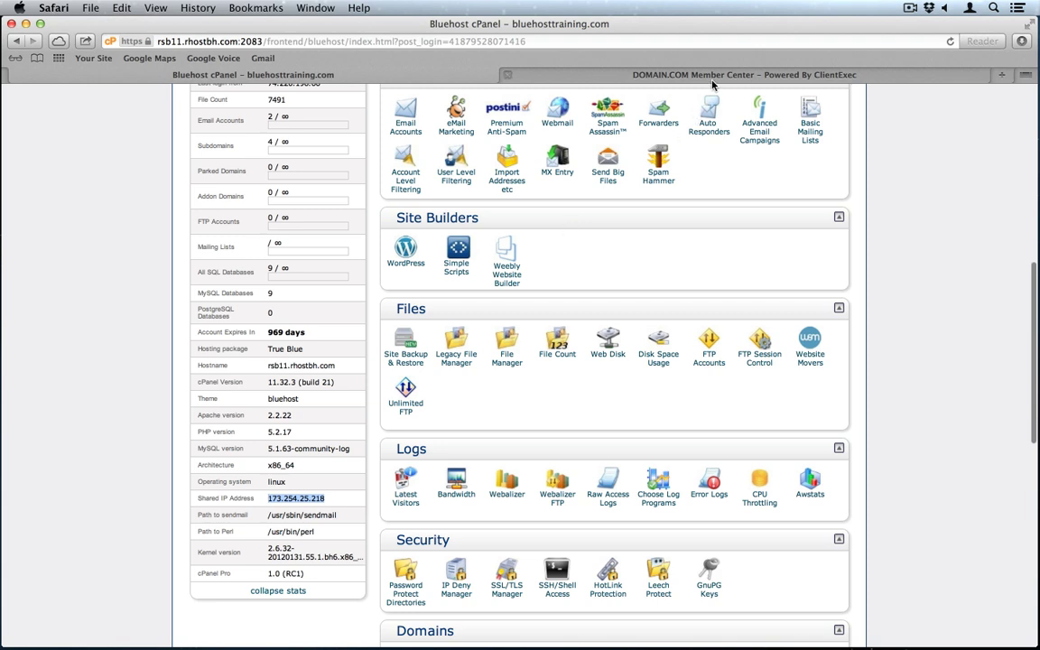
pyautogui.click(638, 75)
pyautogui.tripleClick(532, 193)
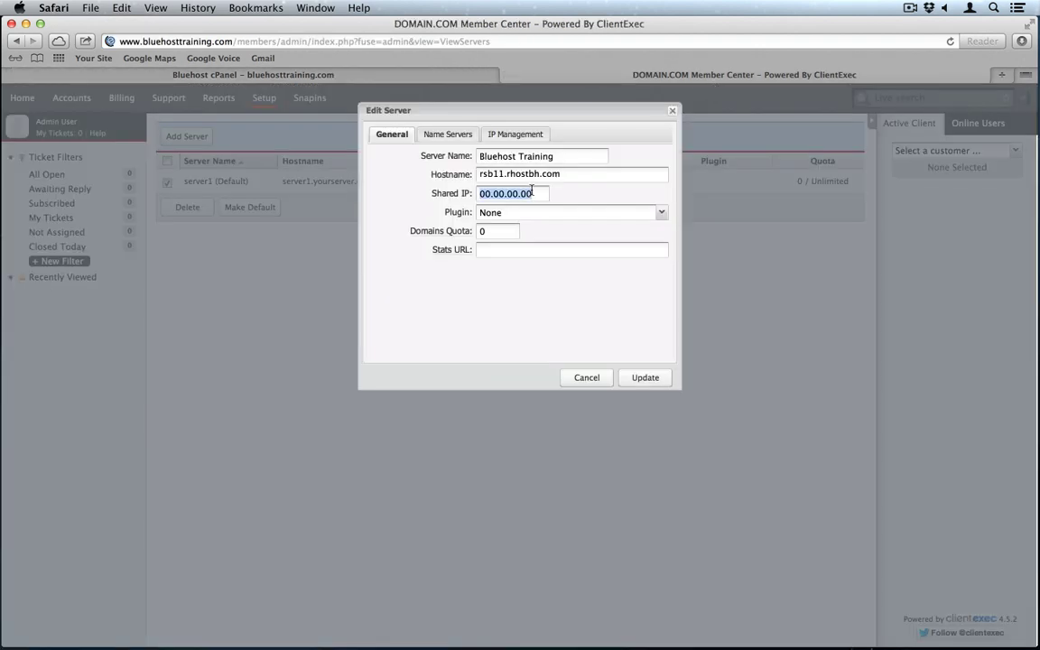
pyautogui.press('super+v')
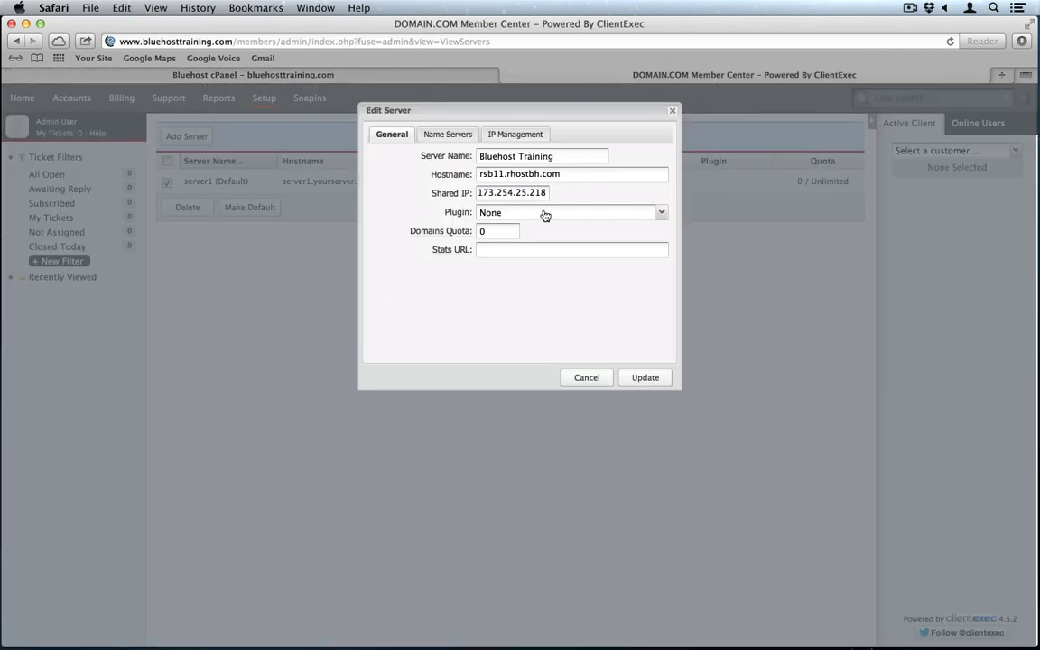
# Step: Choose CPanel as the server plugin and view the empty name server list
pyautogui.click(545, 214)
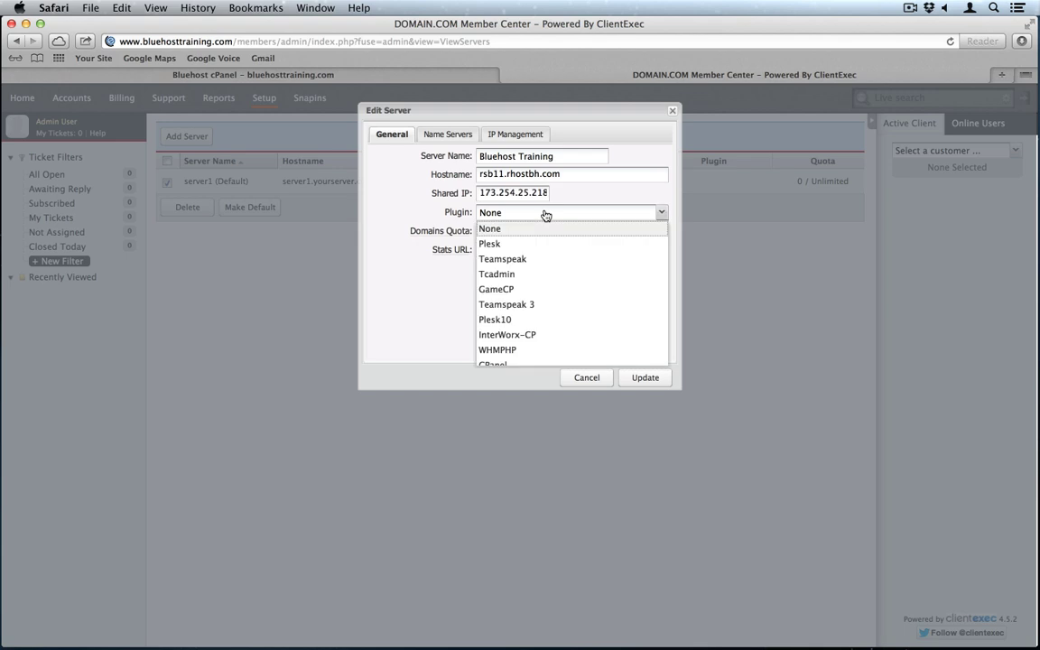
pyautogui.click(521, 366)
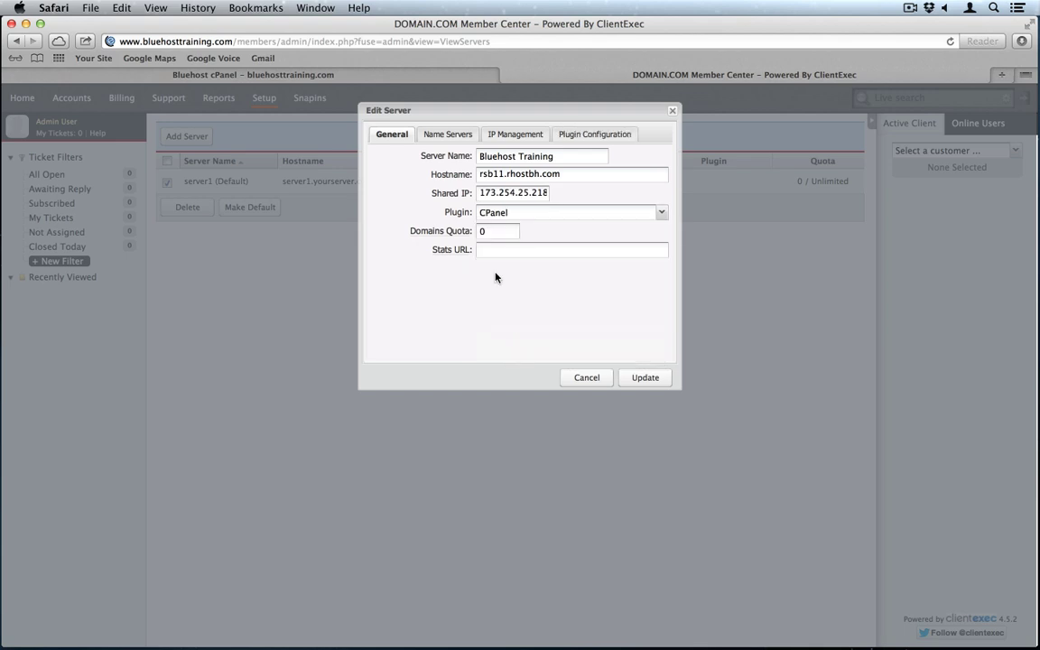
pyautogui.click(456, 142)
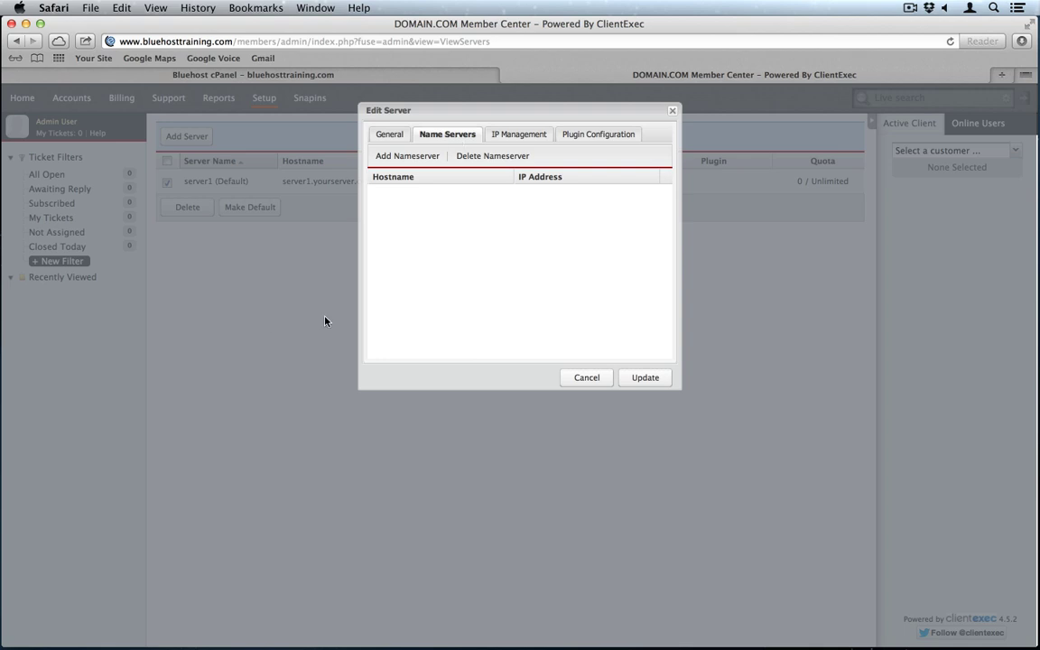
# Step: Launch Terminal through Spotlight and run 'dig bluehosttraining.com'
pyautogui.hotkey('alt', 'space')
pyautogui.write('ter')
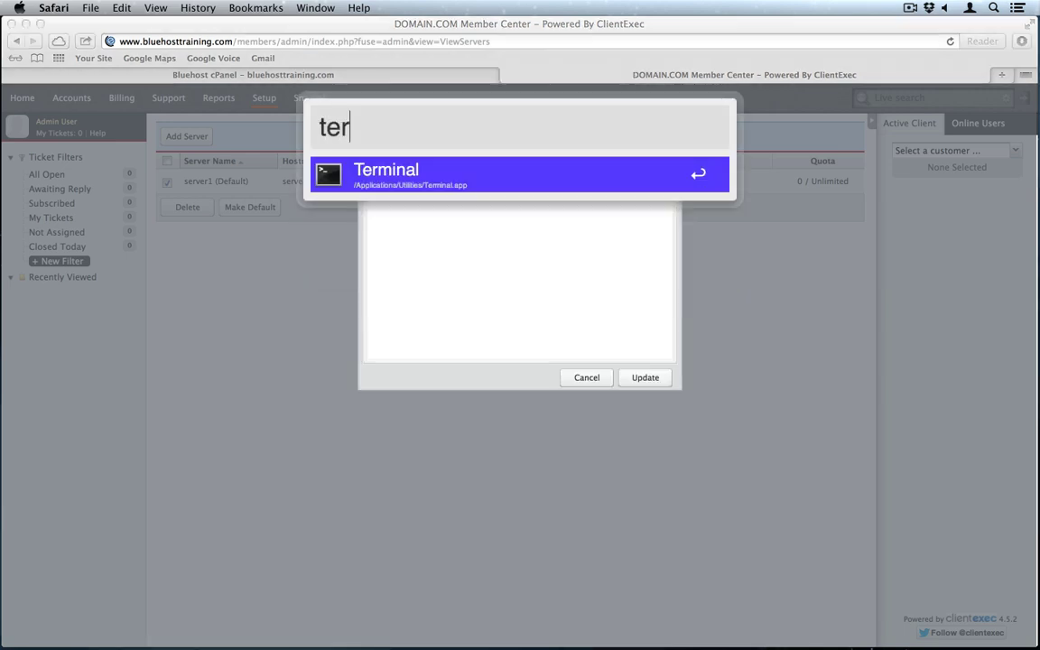
pyautogui.press('Return')
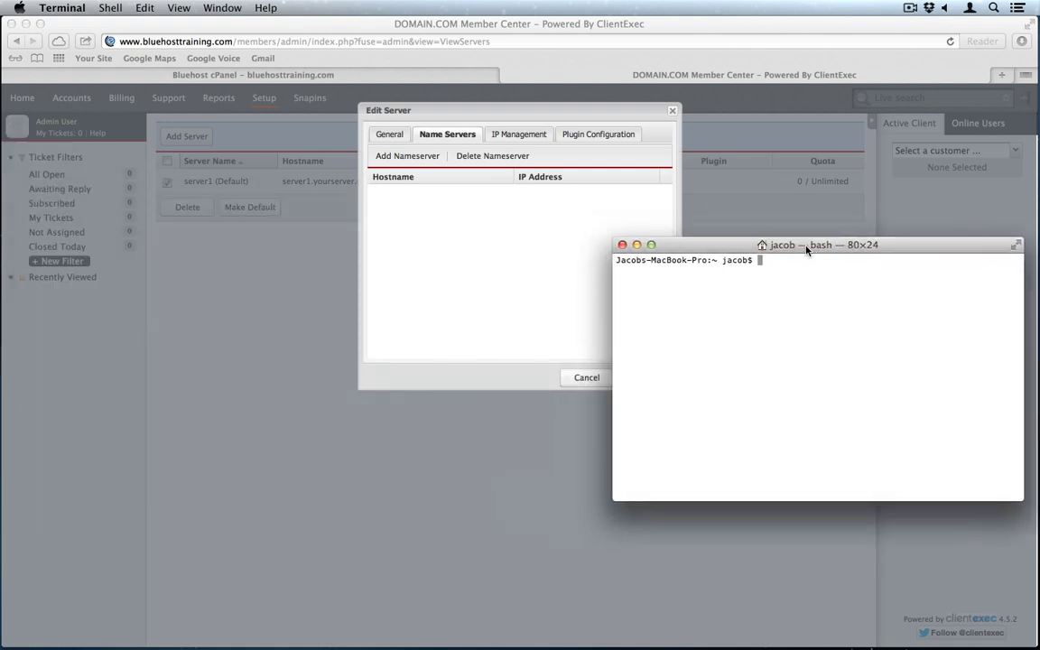
pyautogui.moveTo(745, 248); pyautogui.dragTo(509, 217)
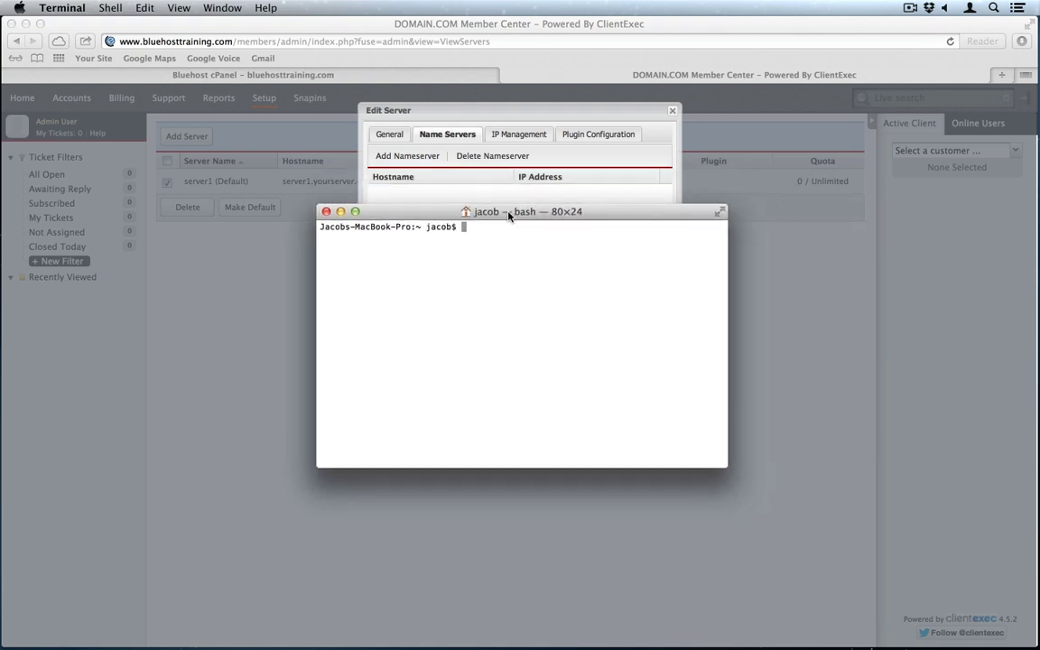
pyautogui.write('dig bluehosttraining.com')
pyautogui.press('Return')
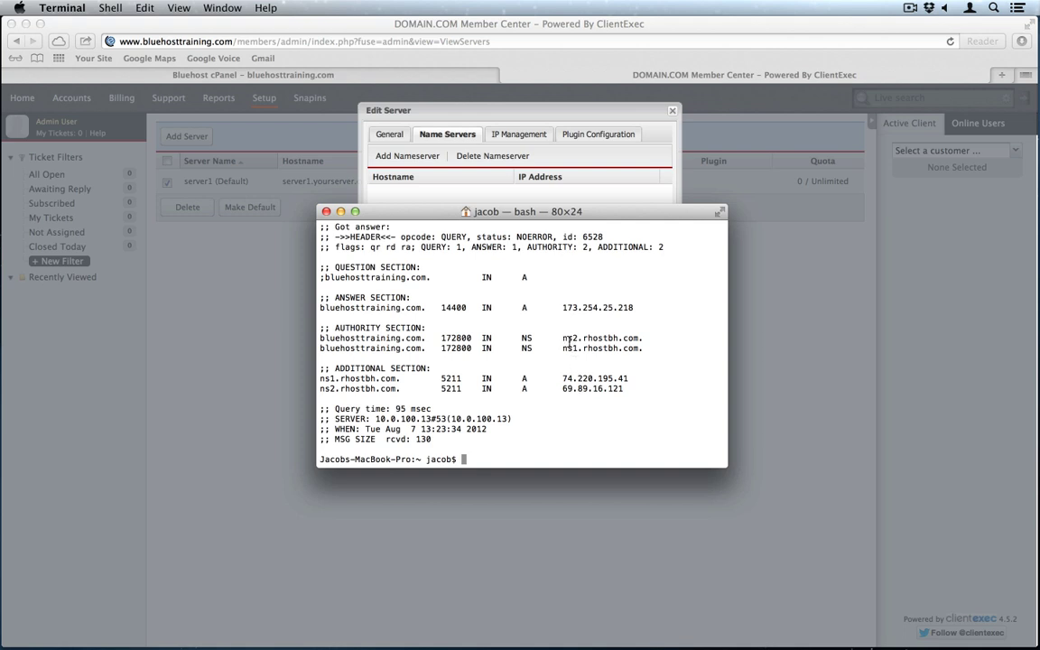
# Step: Add a name server entry with hostname ns1.rhostbh.com copied from the dig output
pyautogui.moveTo(560, 349); pyautogui.dragTo(639, 348)
pyautogui.press('super+c')
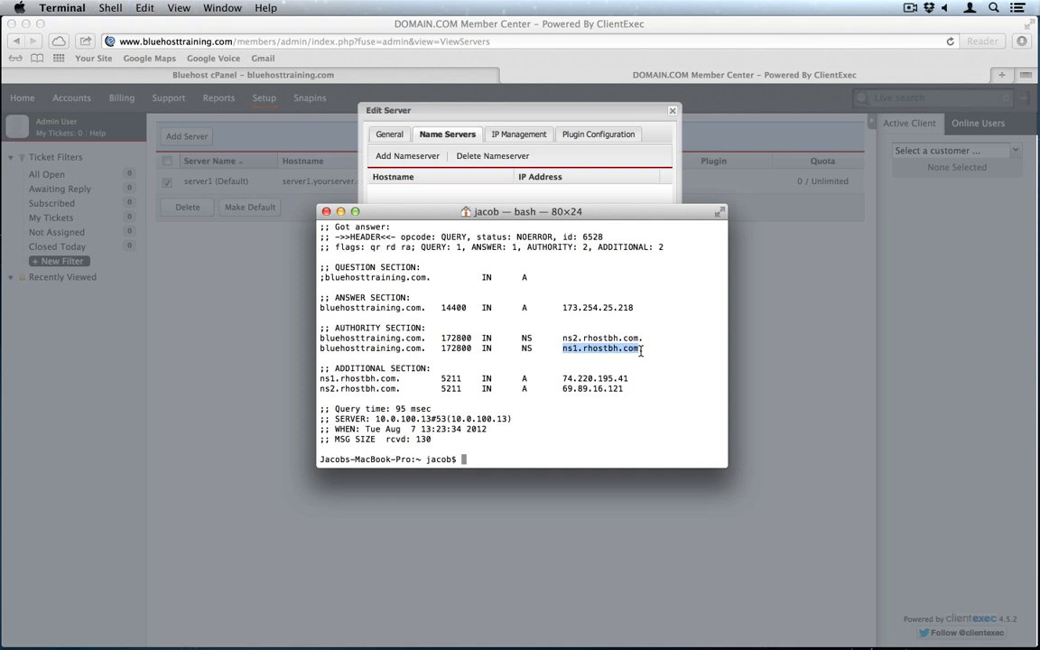
pyautogui.click(500, 168)
pyautogui.click(405, 155)
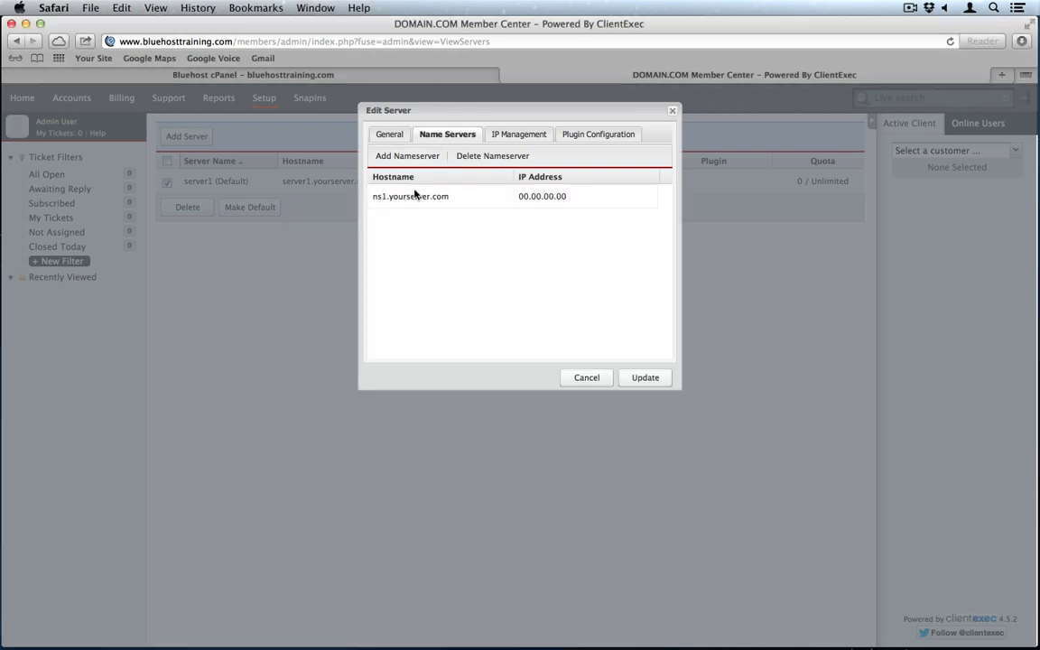
pyautogui.click(415, 195)
pyautogui.press('super+a')
pyautogui.press('super+v')
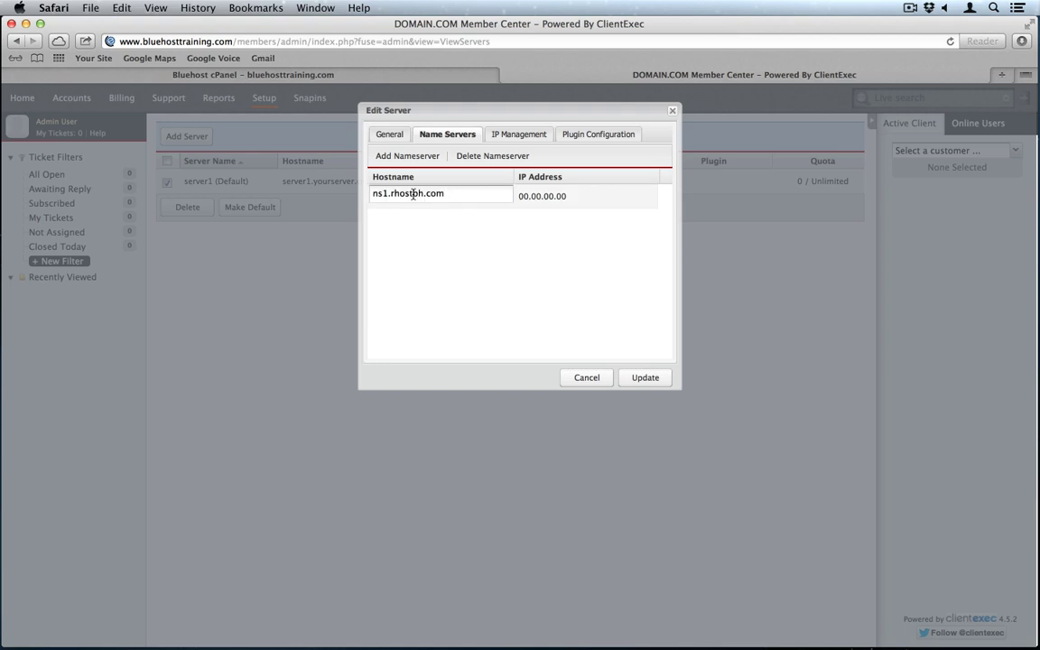
# Step: Add a second name server entry with hostname ns2.rhostbh.com
pyautogui.press('super+Tab')
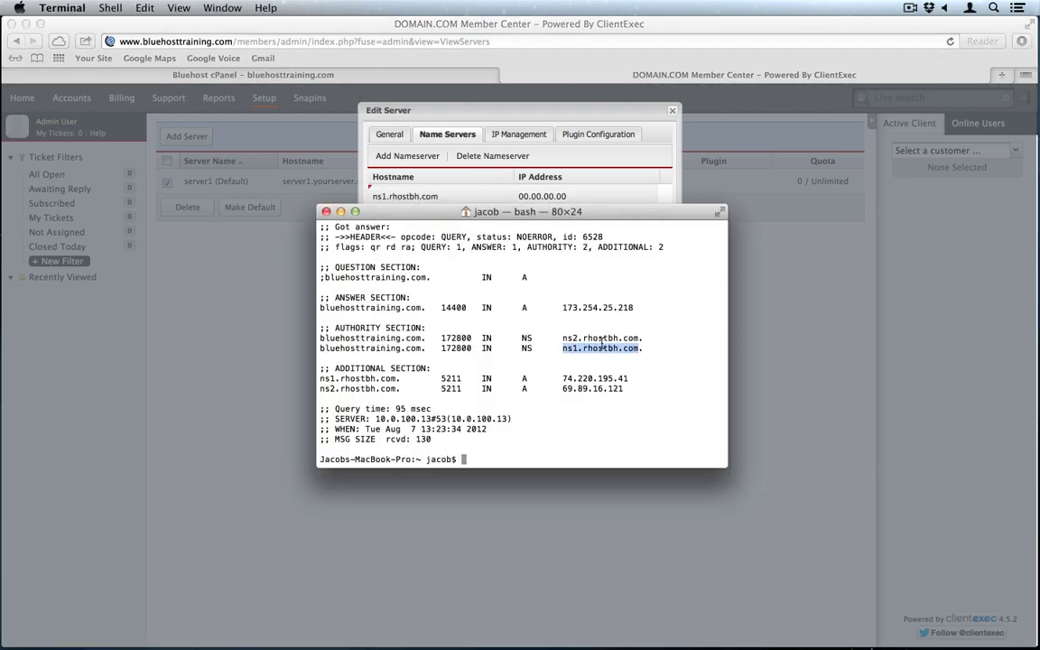
pyautogui.click(603, 339)
pyautogui.tripleClick(603, 340)
pyautogui.moveTo(639, 338); pyautogui.dragTo(562, 338)
pyautogui.press('super+c')
pyautogui.press('super+Tab')
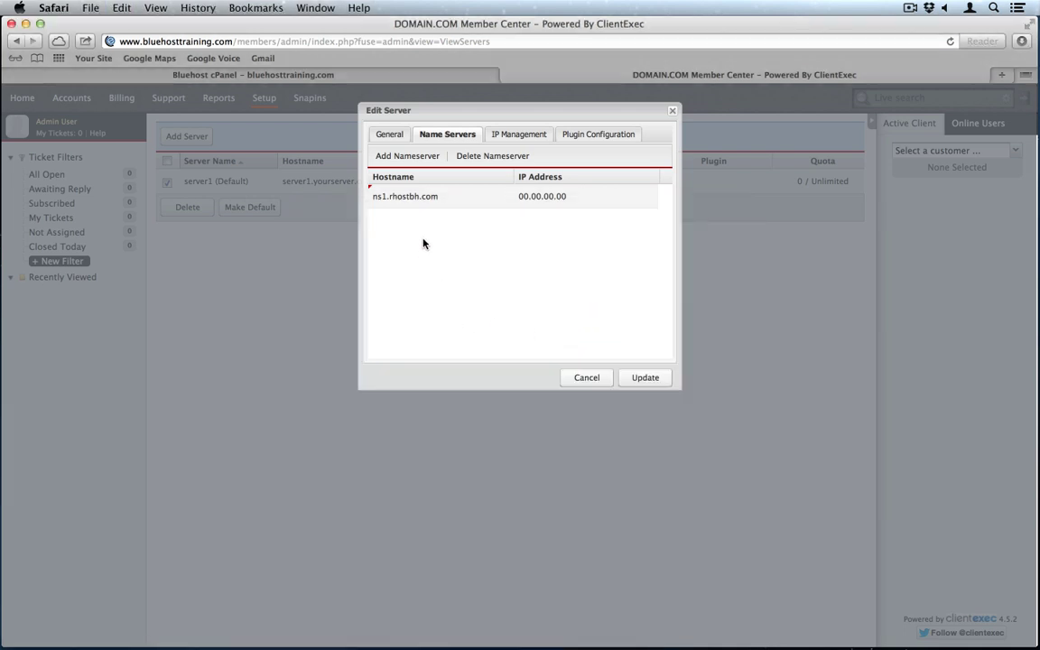
pyautogui.click(407, 156)
pyautogui.doubleClick(404, 229)
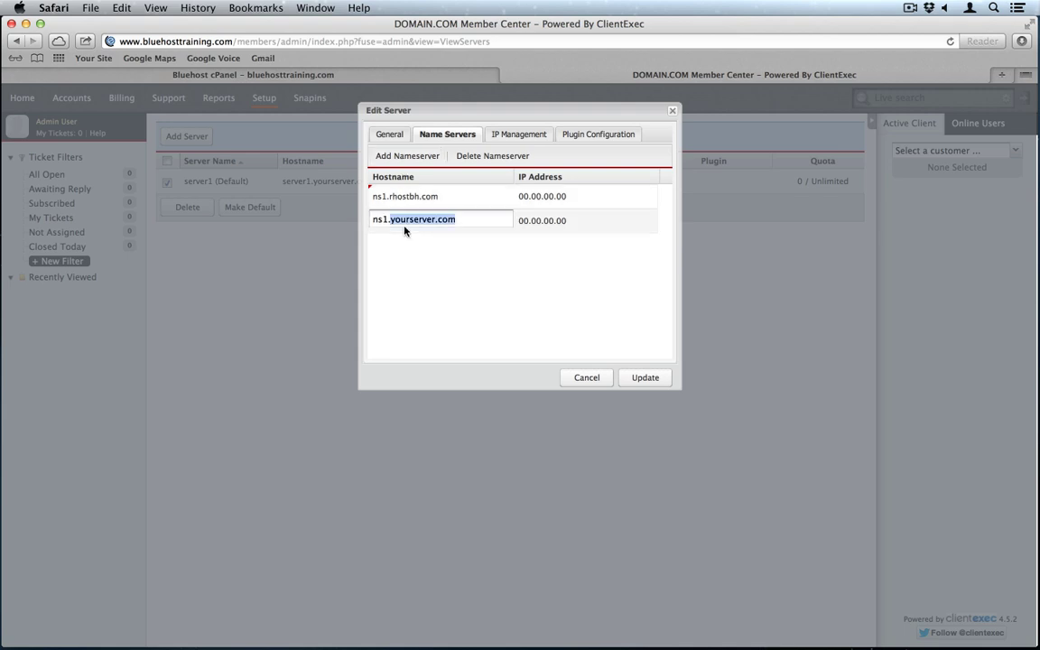
pyautogui.press('super+a')
pyautogui.press('super+v')
# Step: Fill in IP 69.89.16.121 for ns2 and 74.220.195.41 for ns1
pyautogui.press('super+Tab')
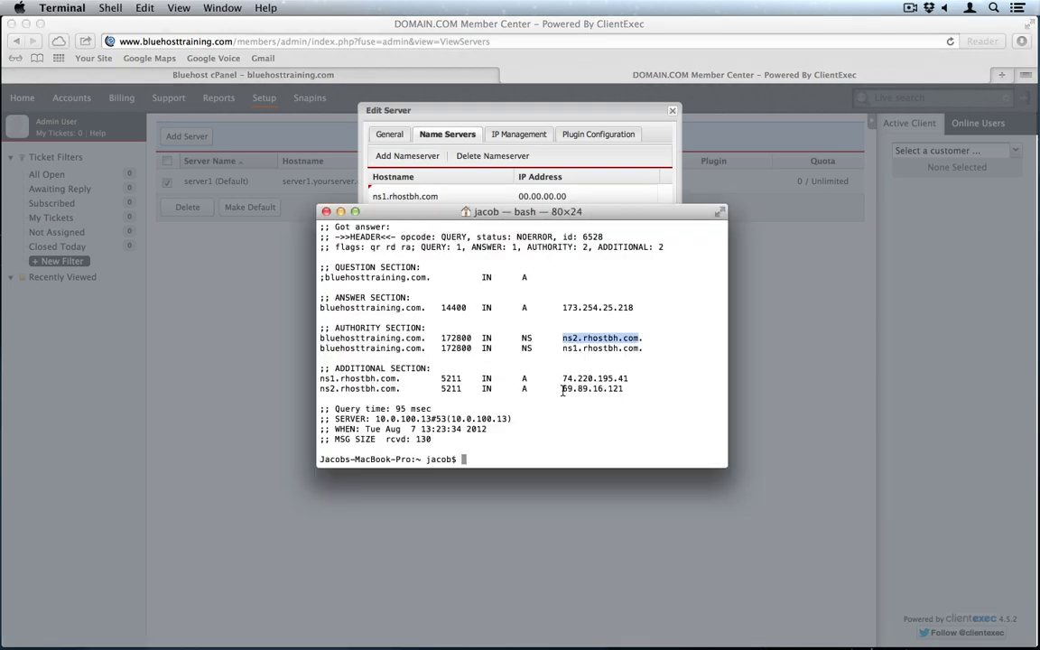
pyautogui.moveTo(559, 390); pyautogui.dragTo(622, 390)
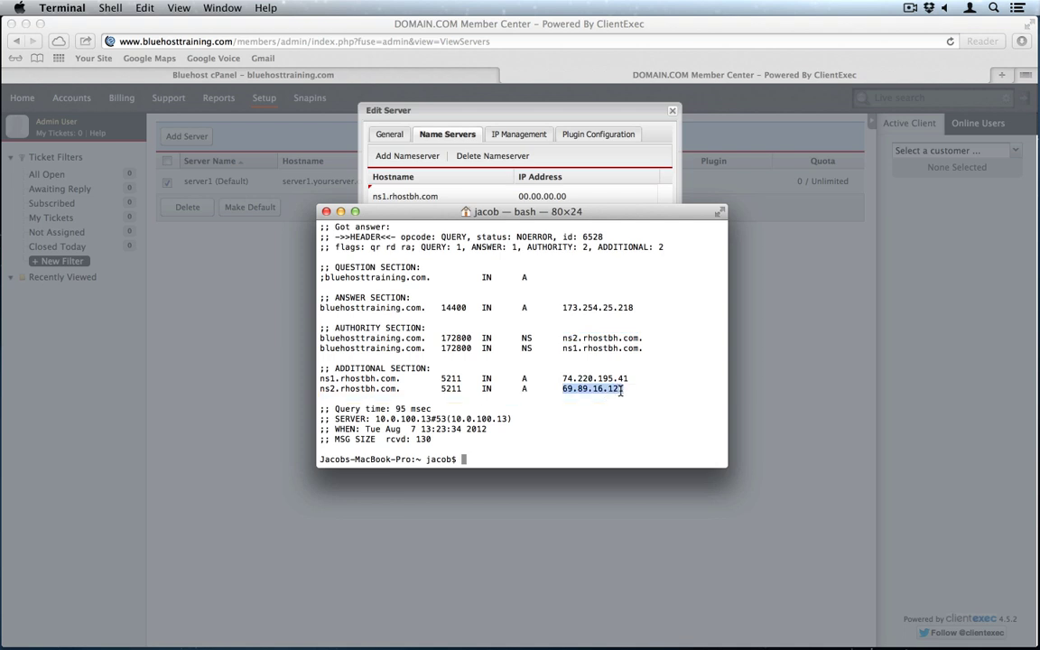
pyautogui.press('super+Tab')
pyautogui.doubleClick(556, 220)
pyautogui.press('super+a')
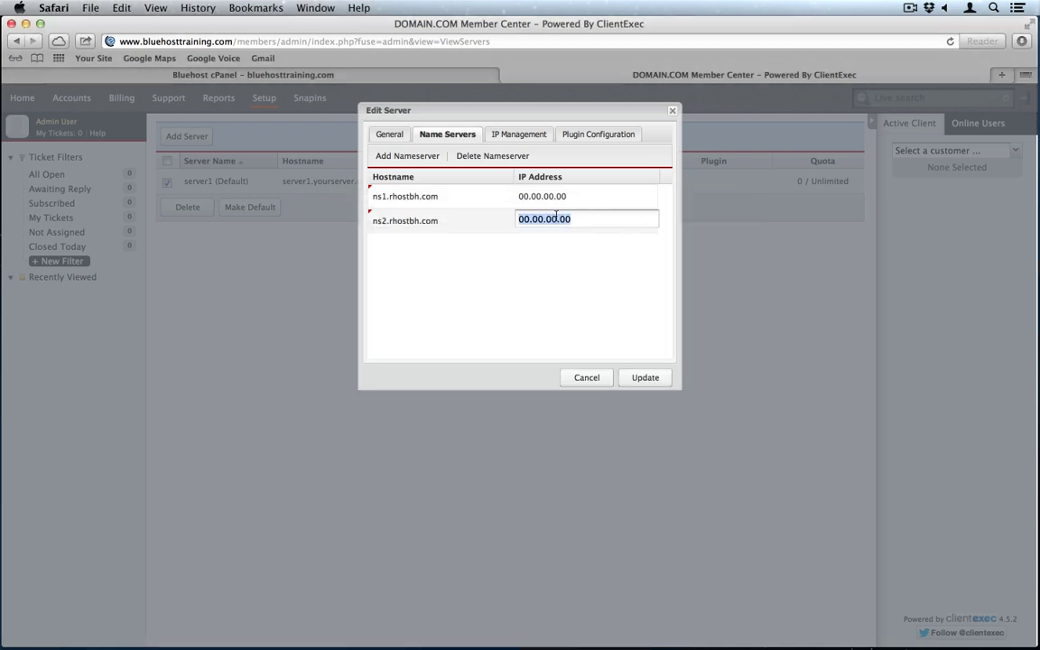
pyautogui.press('super+v')
pyautogui.press('super+Tab')
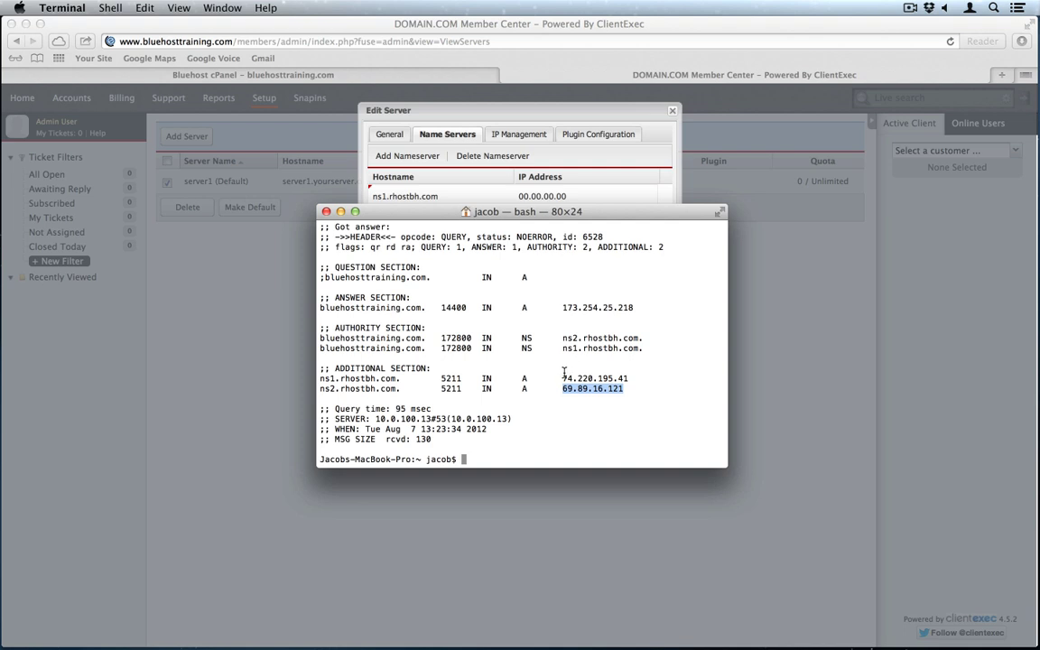
pyautogui.doubleClick(601, 378)
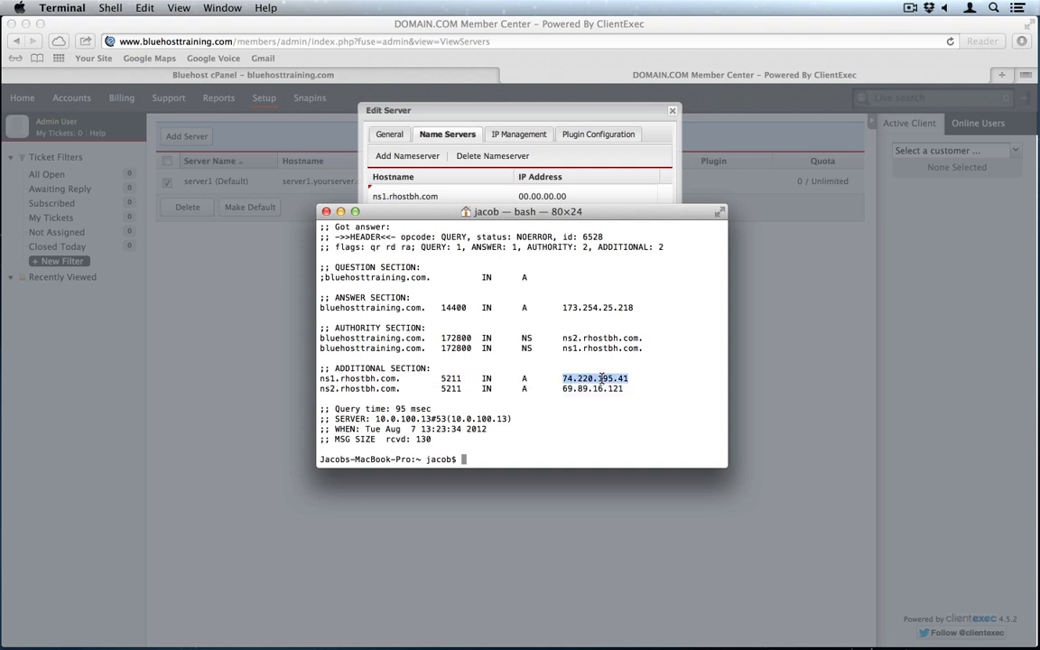
pyautogui.press('super+Tab')
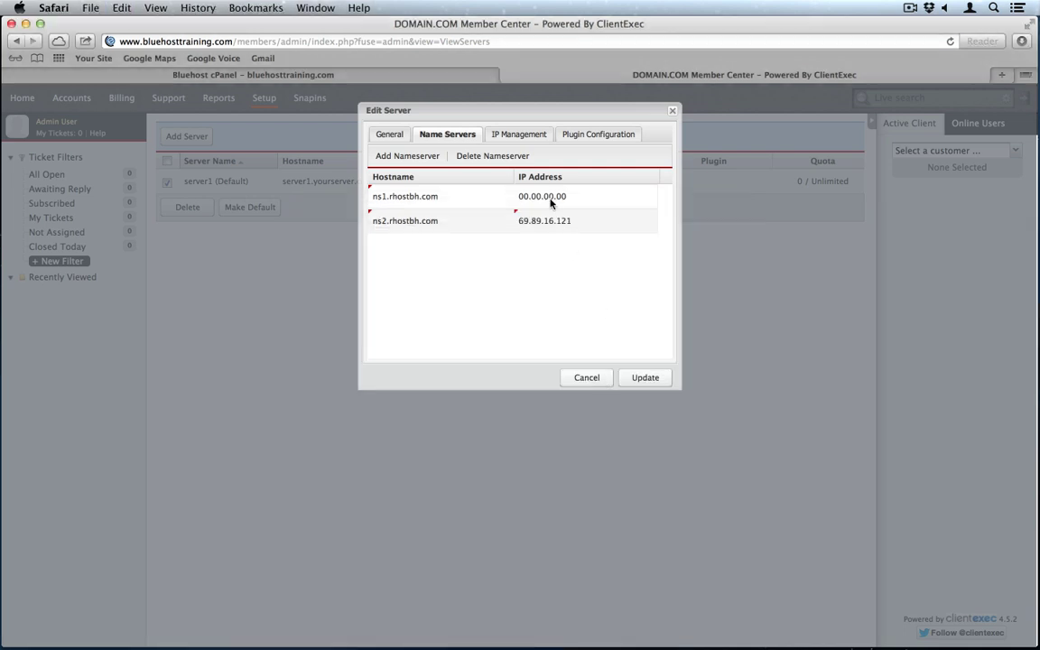
pyautogui.doubleClick(549, 197)
pyautogui.press('super+v')
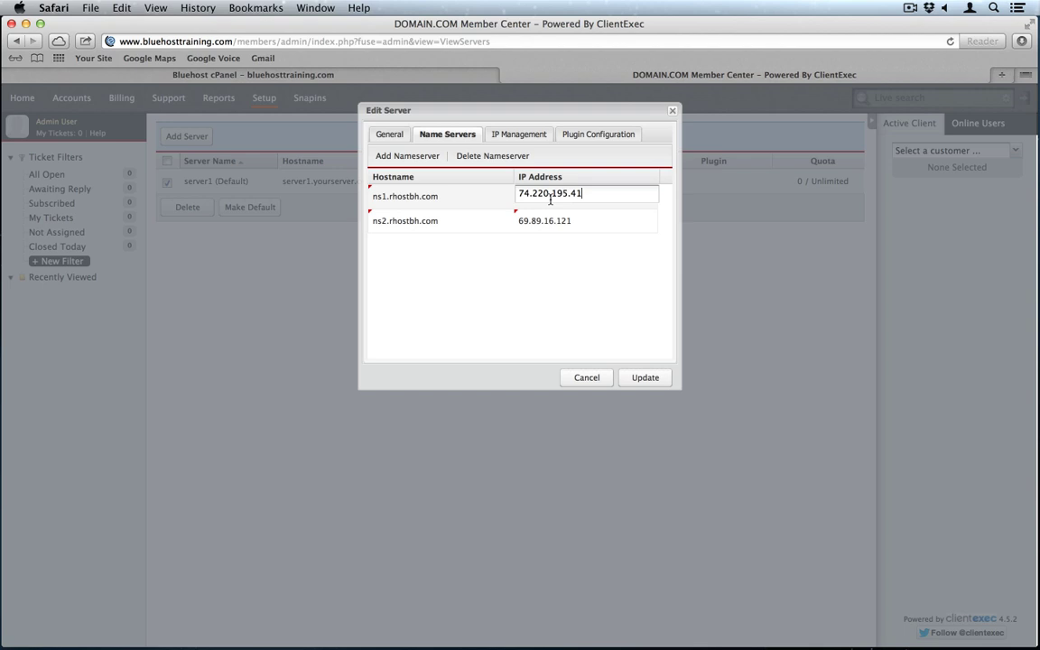
# Step: Copy the WHM username from Setup Remote Access Key into ClientExec's Plugin Configuration username
pyautogui.click(588, 135)
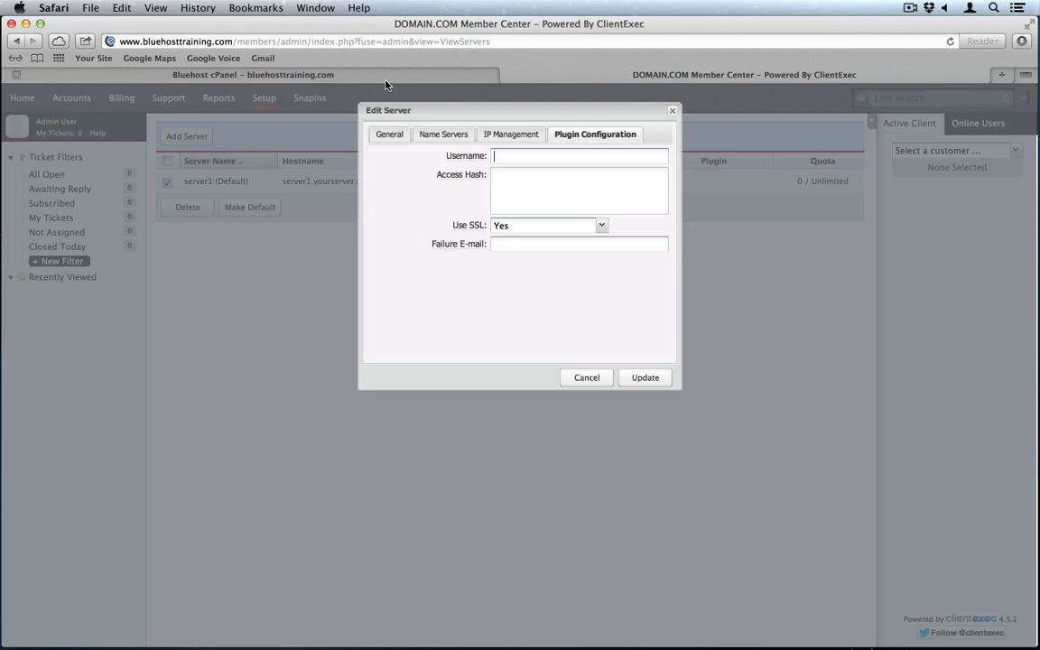
pyautogui.click(348, 74)
pyautogui.scroll(5, 380, 180)
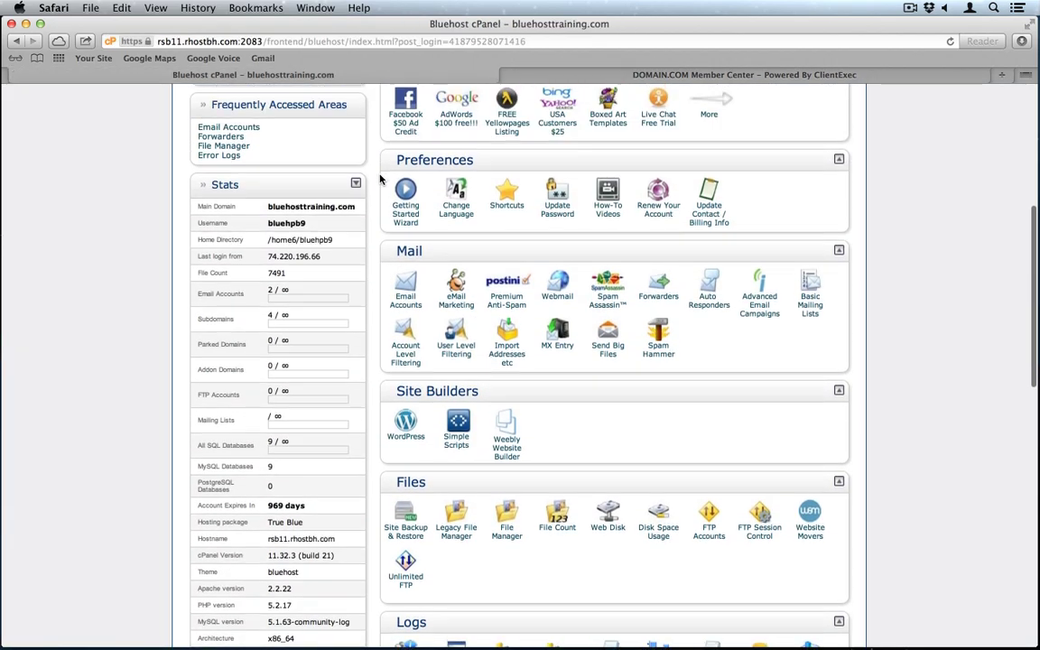
pyautogui.scroll(4, 380, 180)
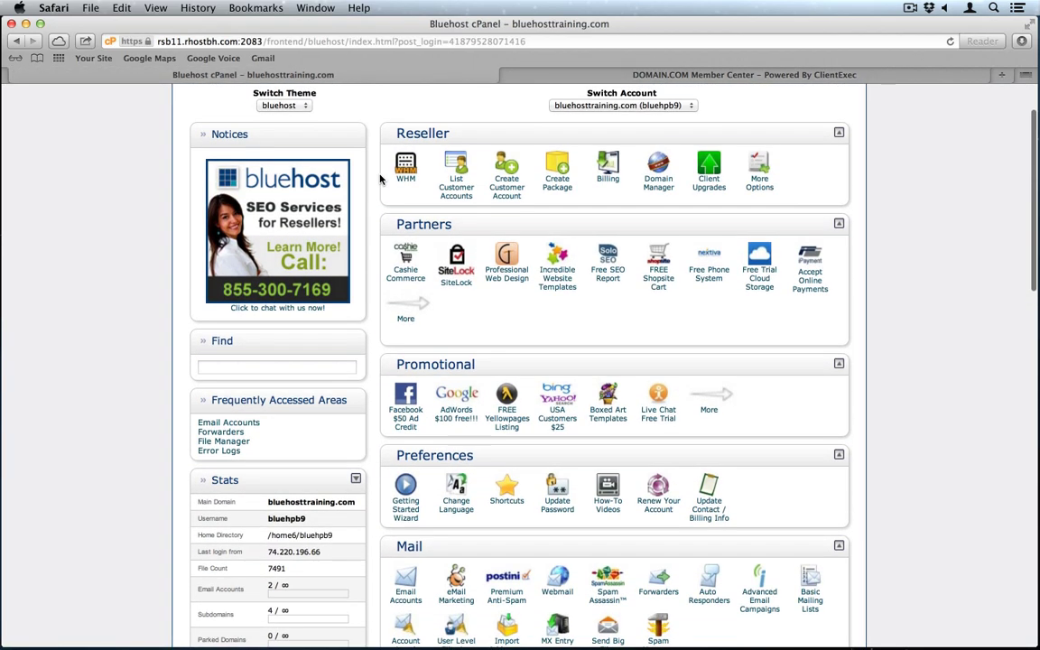
pyautogui.click(408, 177)
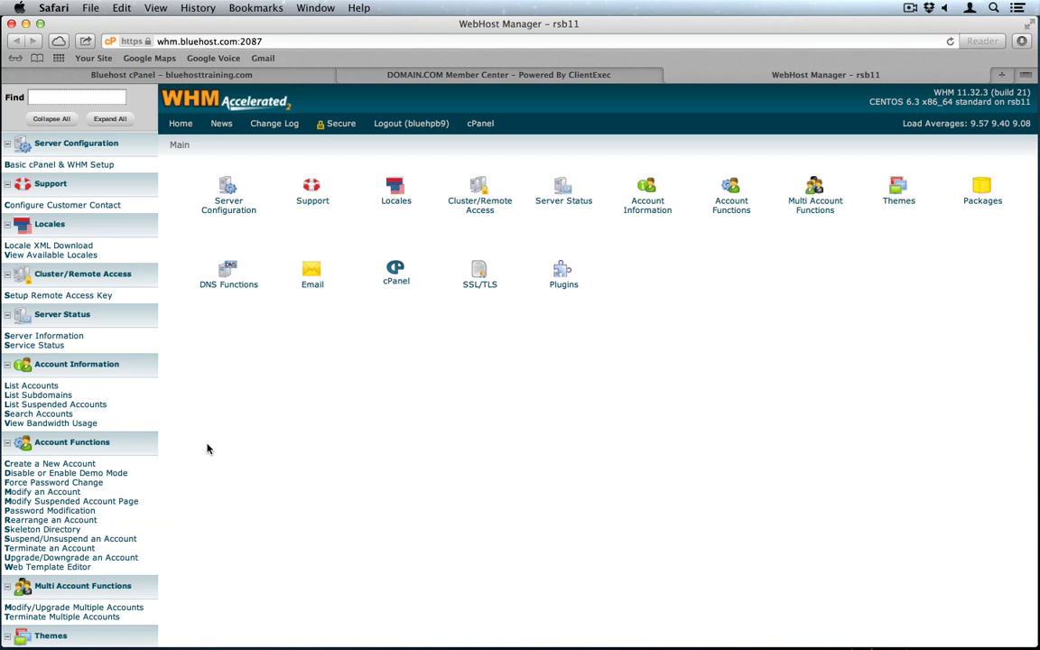
pyautogui.click(58, 296)
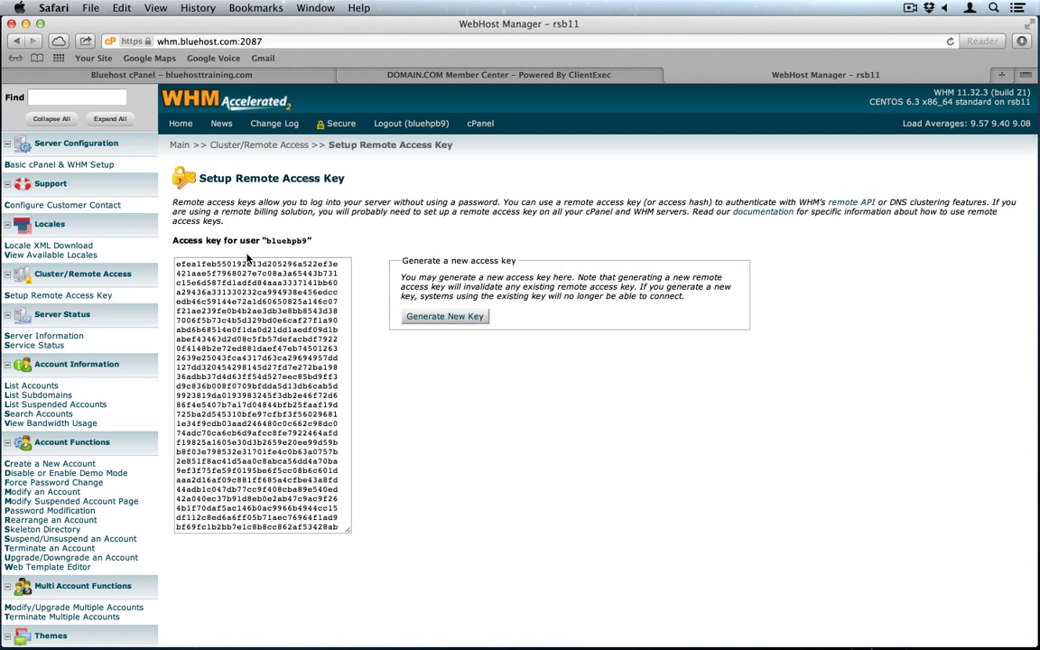
pyautogui.doubleClick(278, 238)
pyautogui.click(433, 77)
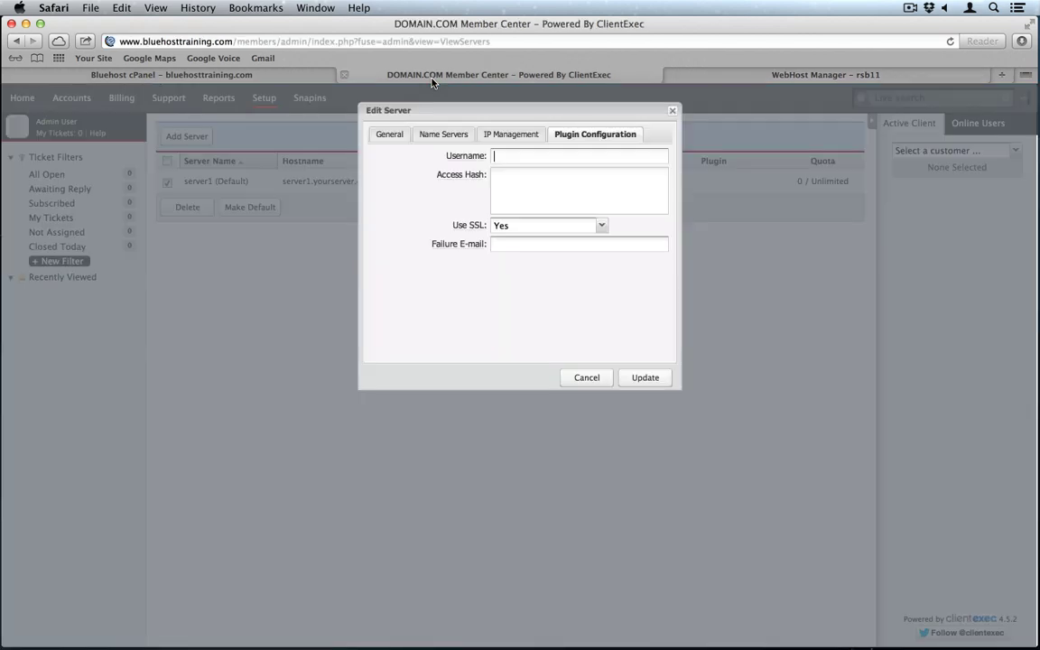
pyautogui.press('super+v')
# Step: Paste the WHM remote access key as the access hash and enter a failure notification e-mail
pyautogui.click(795, 77)
pyautogui.tripleClick(264, 310)
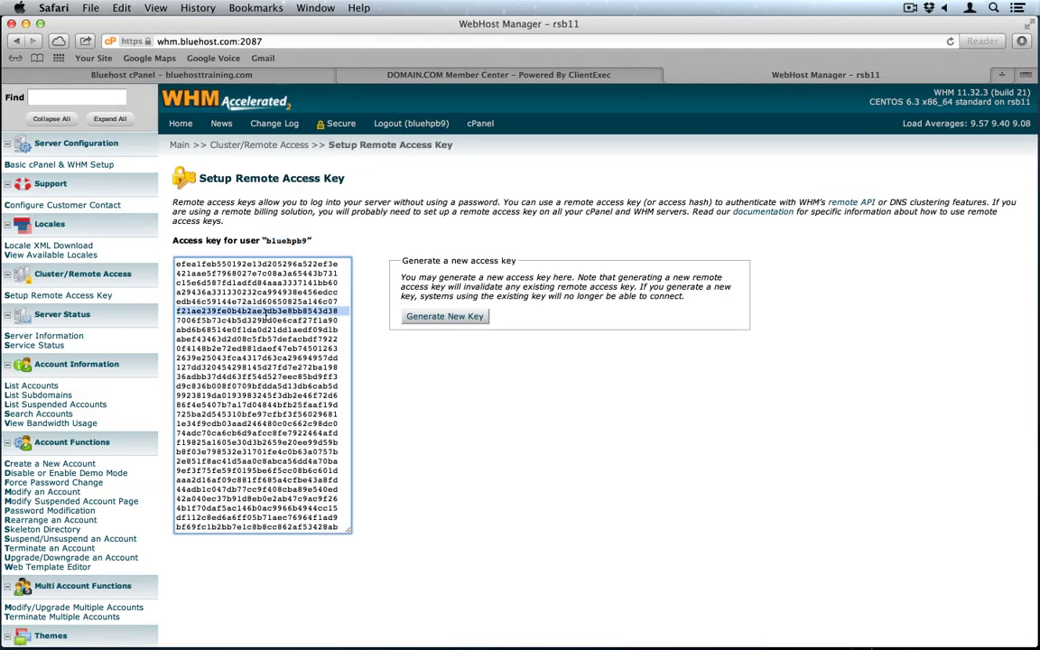
pyautogui.press('super+a')
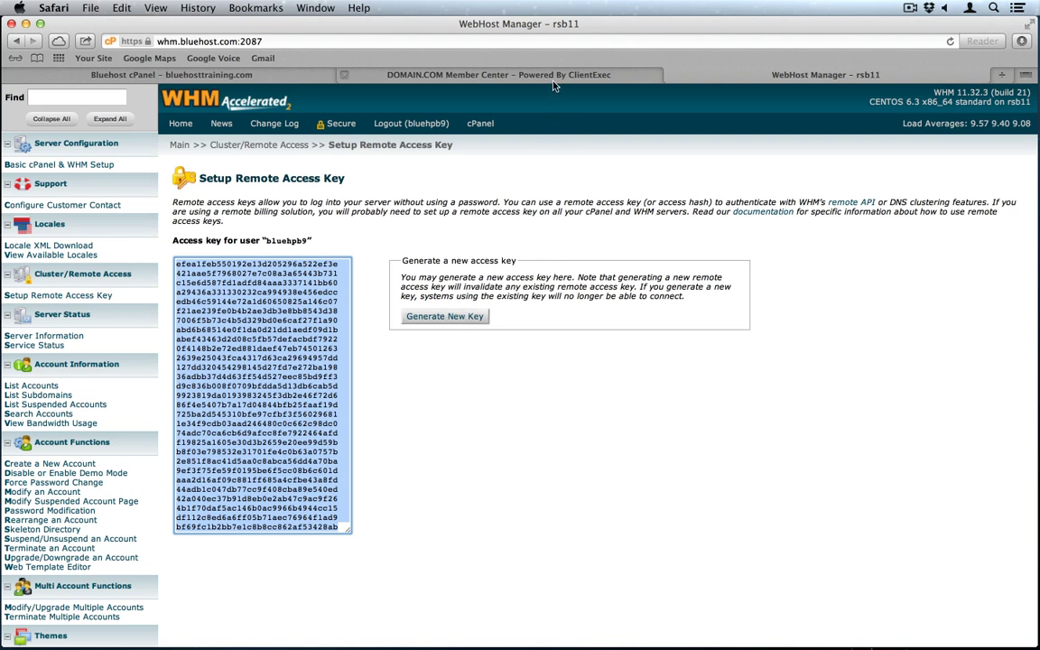
pyautogui.click(498, 73)
pyautogui.click(537, 193)
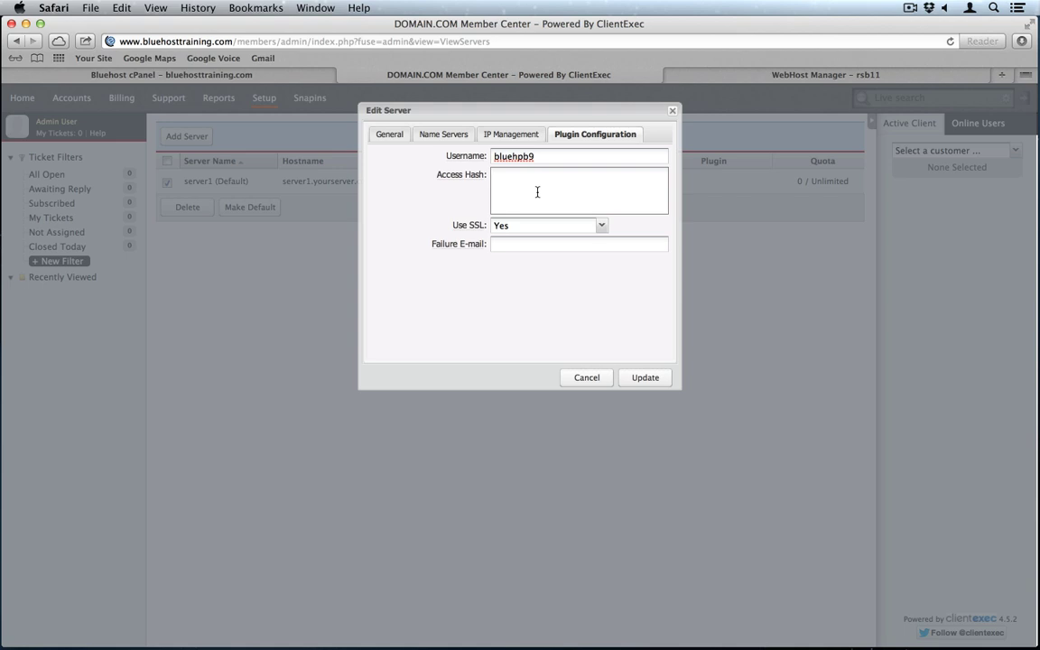
pyautogui.press('super+v')
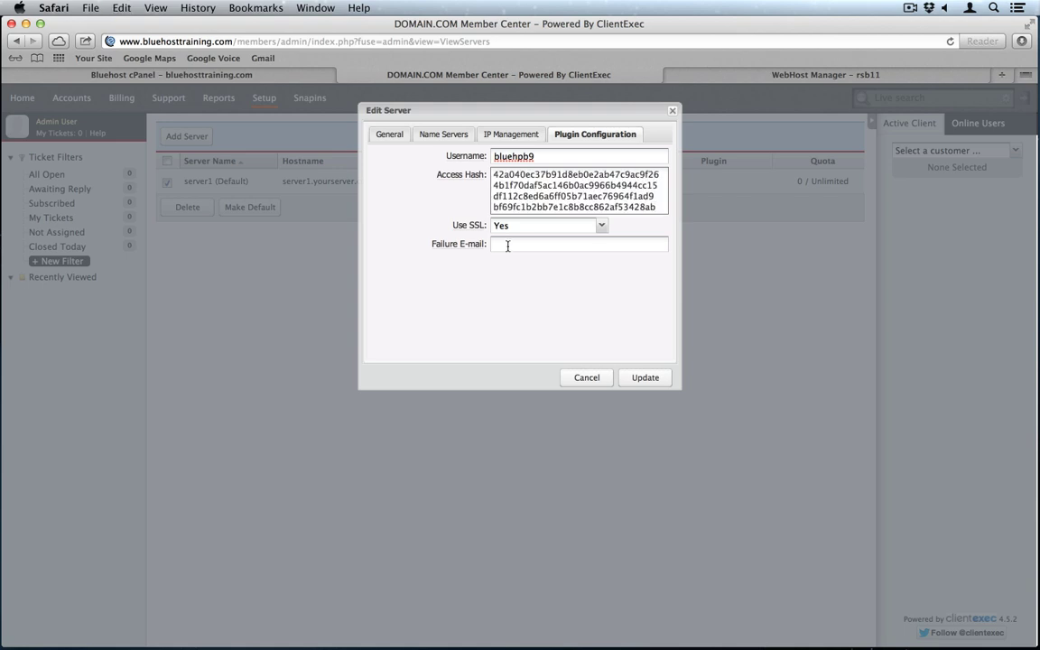
pyautogui.click(509, 250)
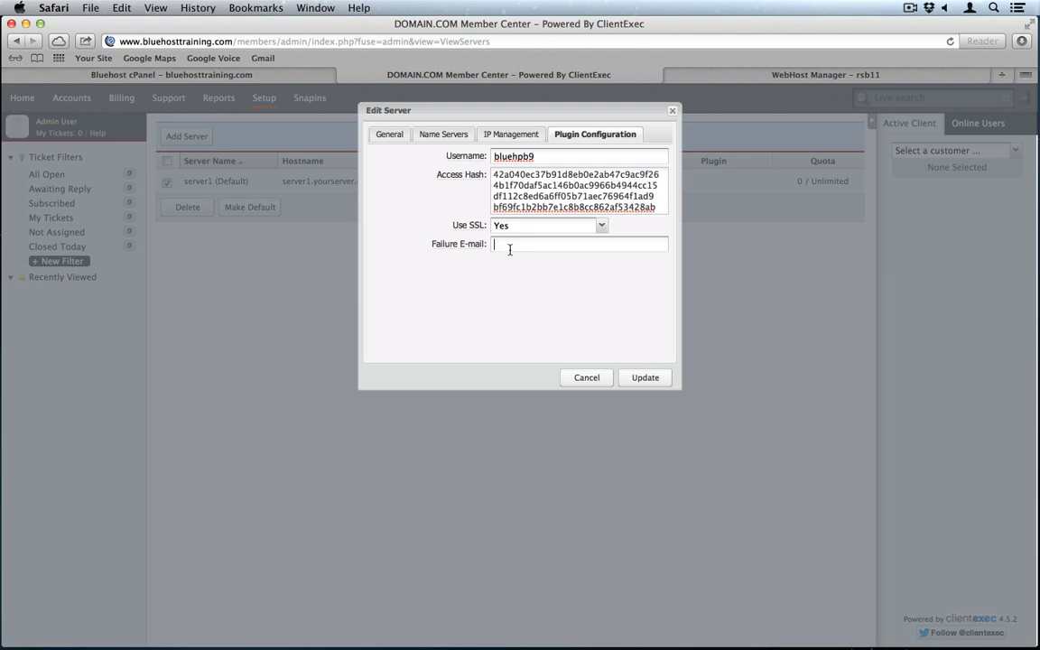
# Step: Save the Bluehost Training server configuration
pyautogui.click(643, 380)
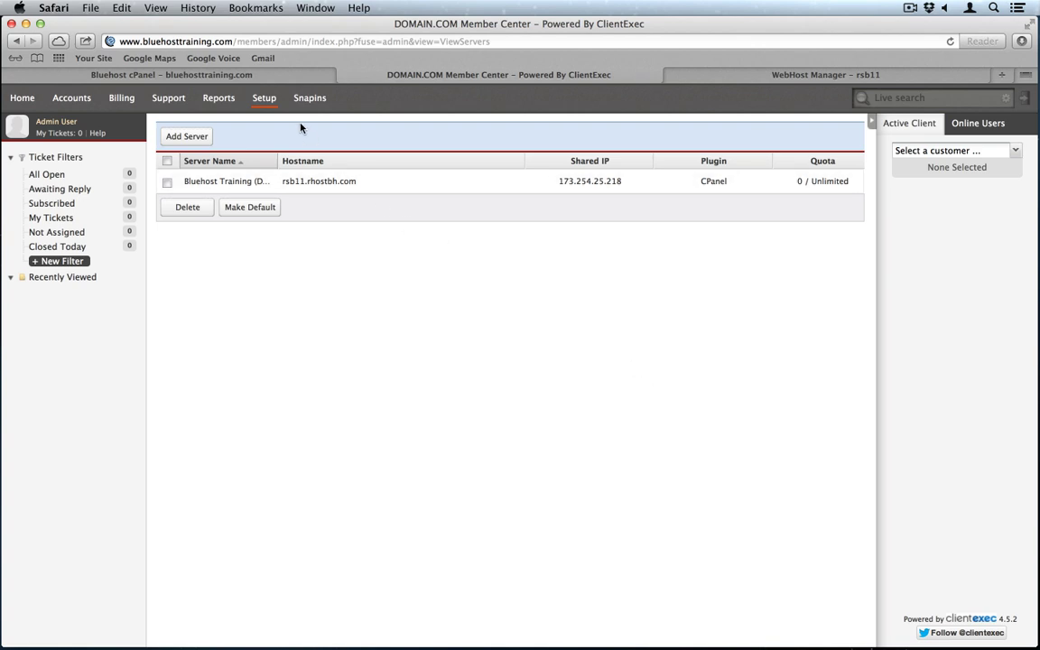
pyautogui.moveTo(269, 110)
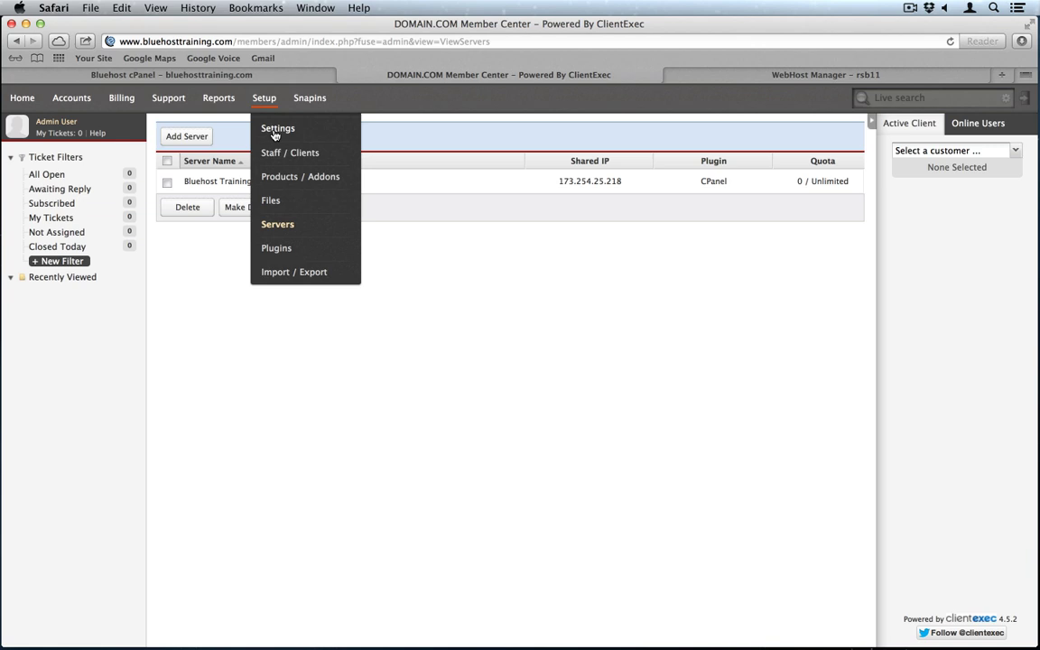
pyautogui.click(274, 132)
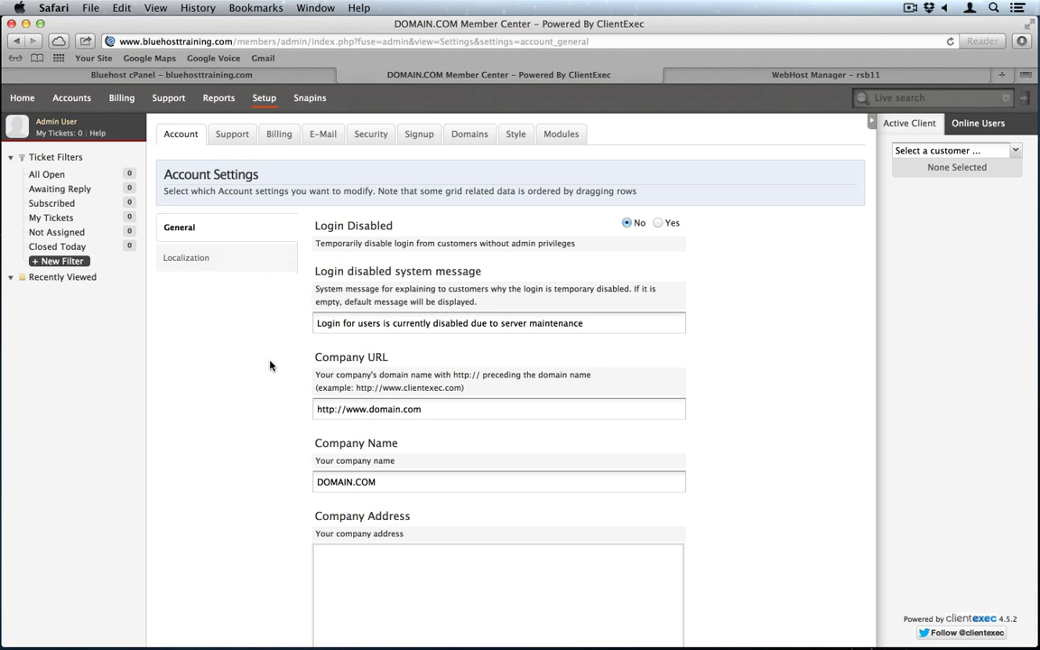
pyautogui.scroll(-2, 271, 364)
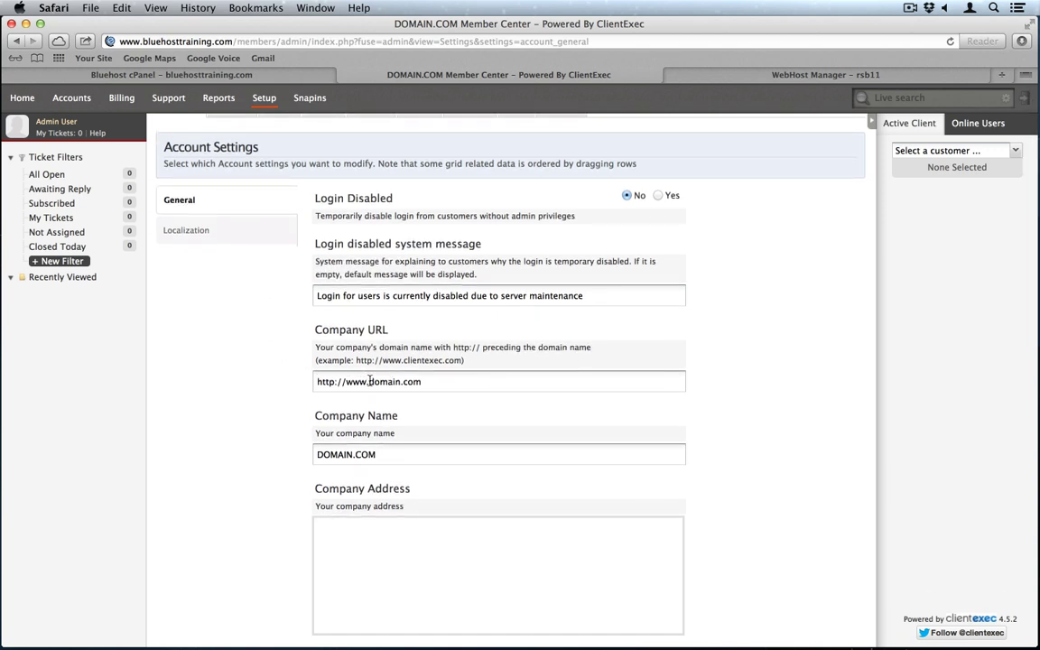
pyautogui.moveTo(368, 381); pyautogui.dragTo(447, 383)
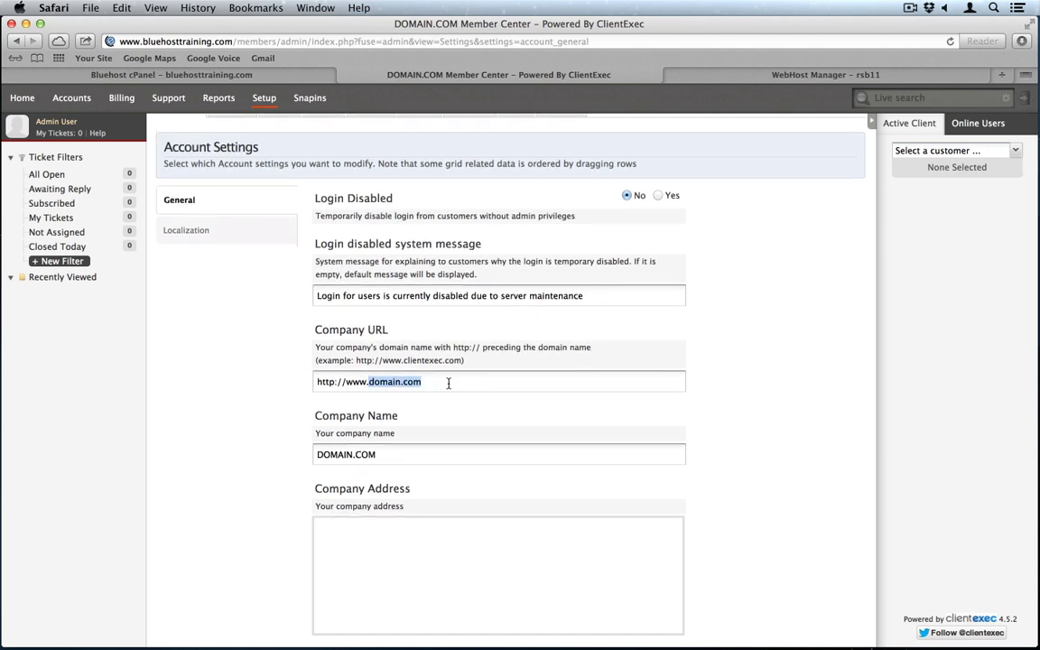
pyautogui.write('bluehosttraining.com')
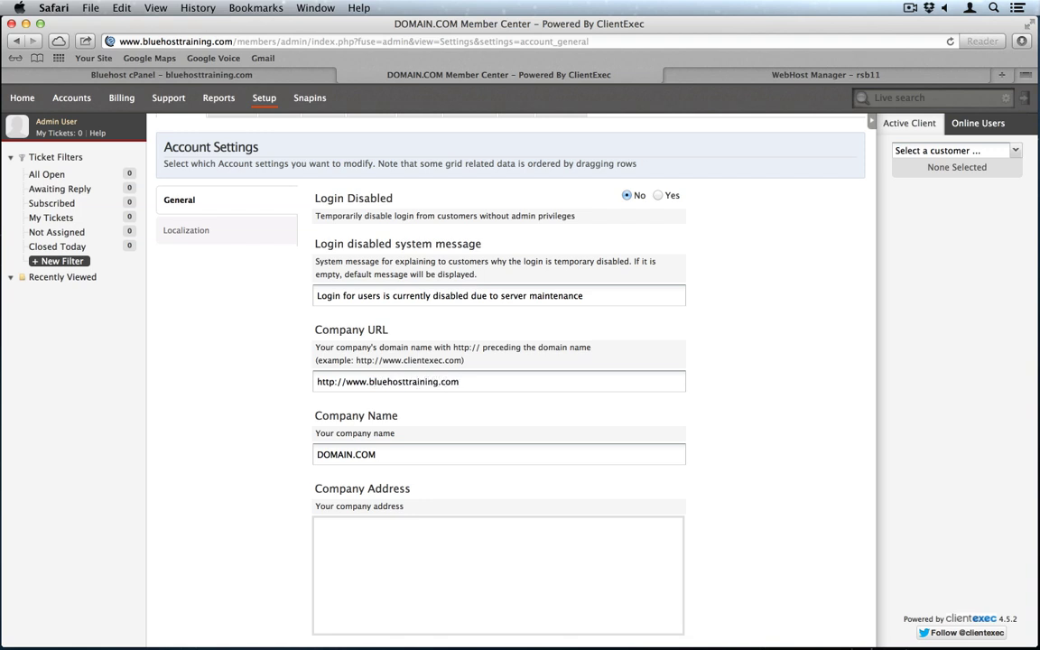
pyautogui.doubleClick(370, 380)
pyautogui.press('super+c')
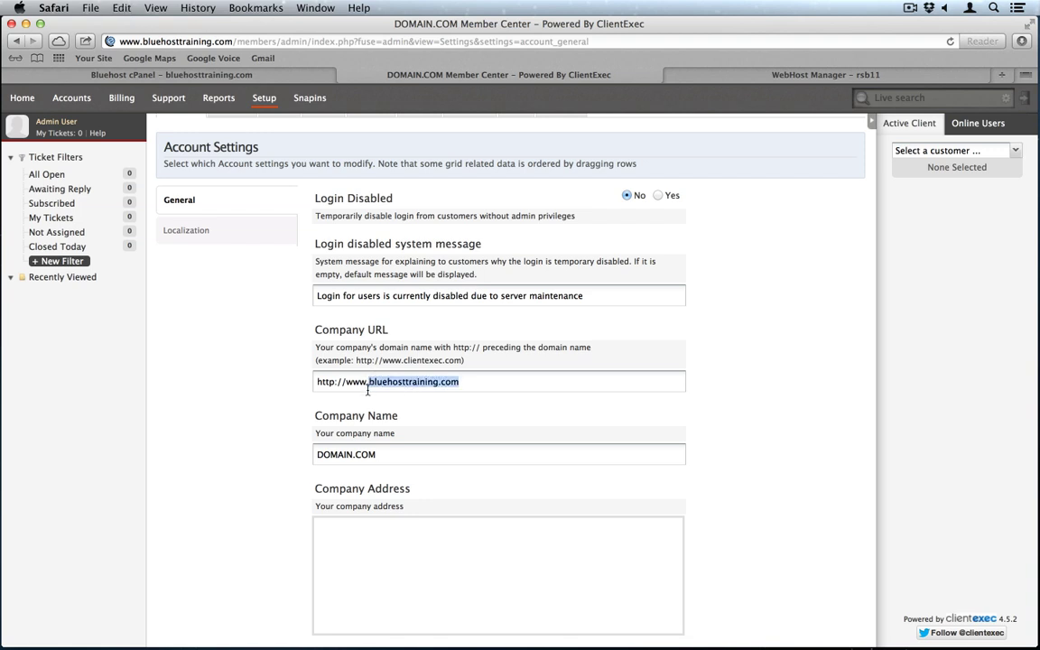
pyautogui.doubleClick(377, 453)
pyautogui.write('Bluehost Training')
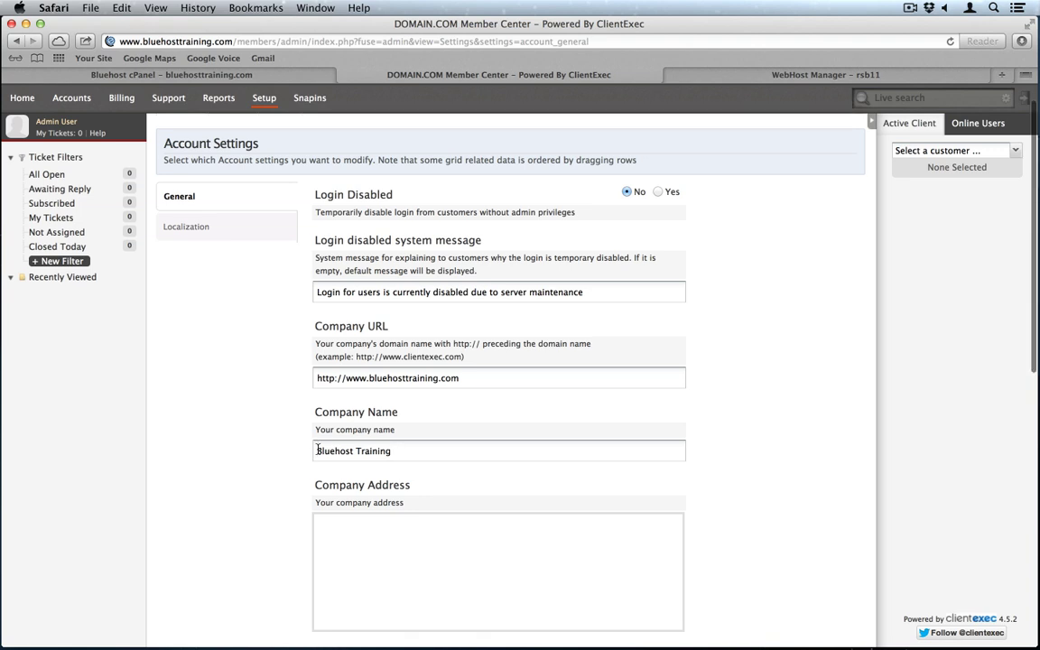
pyautogui.scroll(-10, 317, 453)
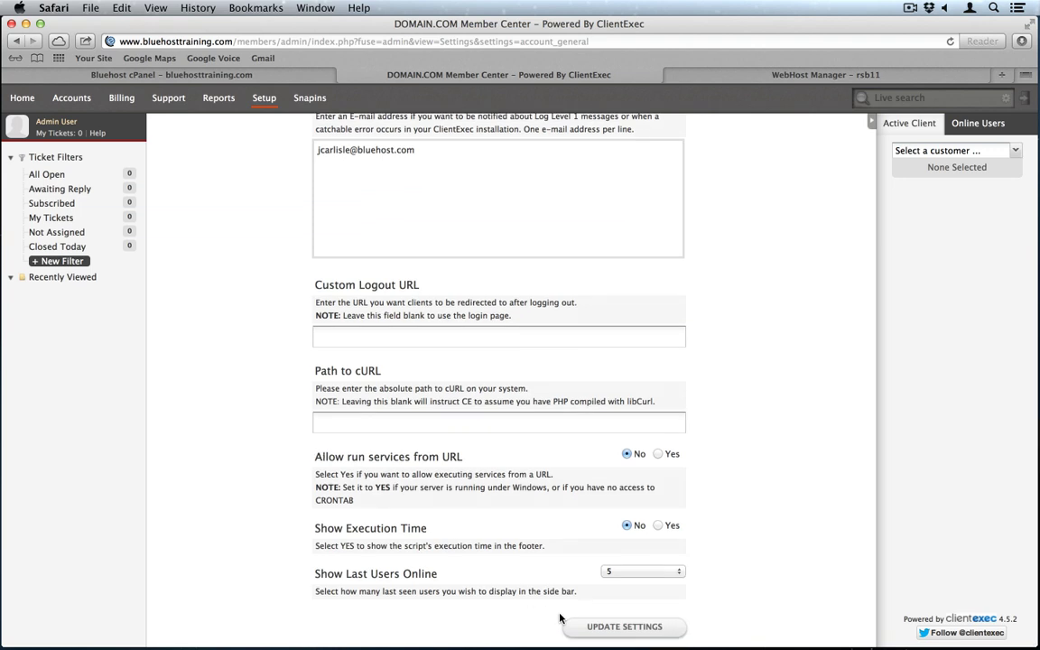
pyautogui.click(631, 630)
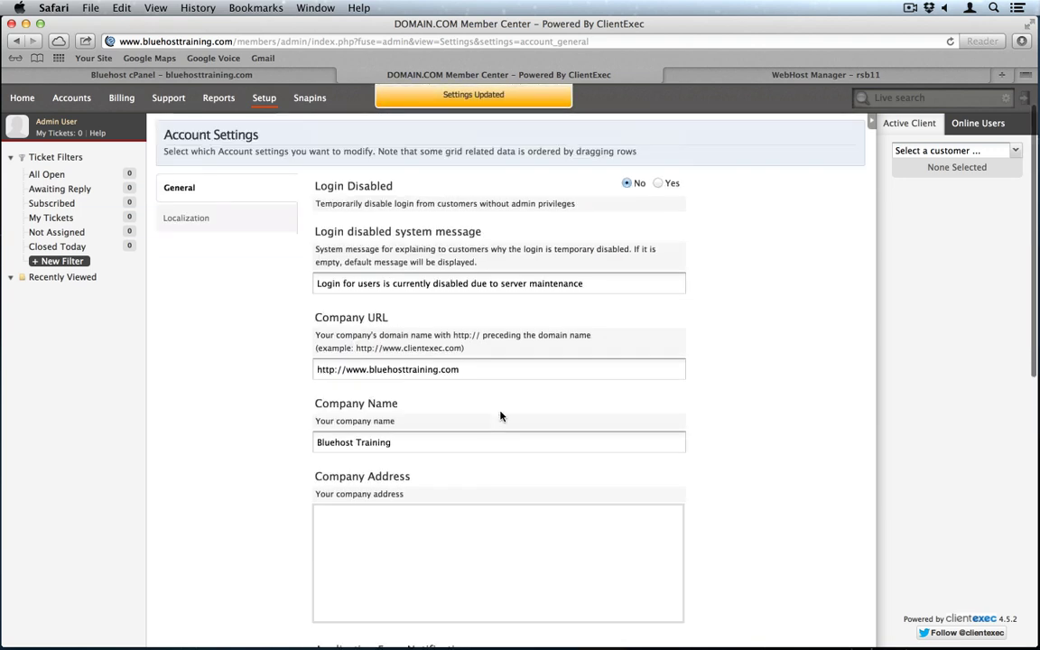
pyautogui.click(237, 138)
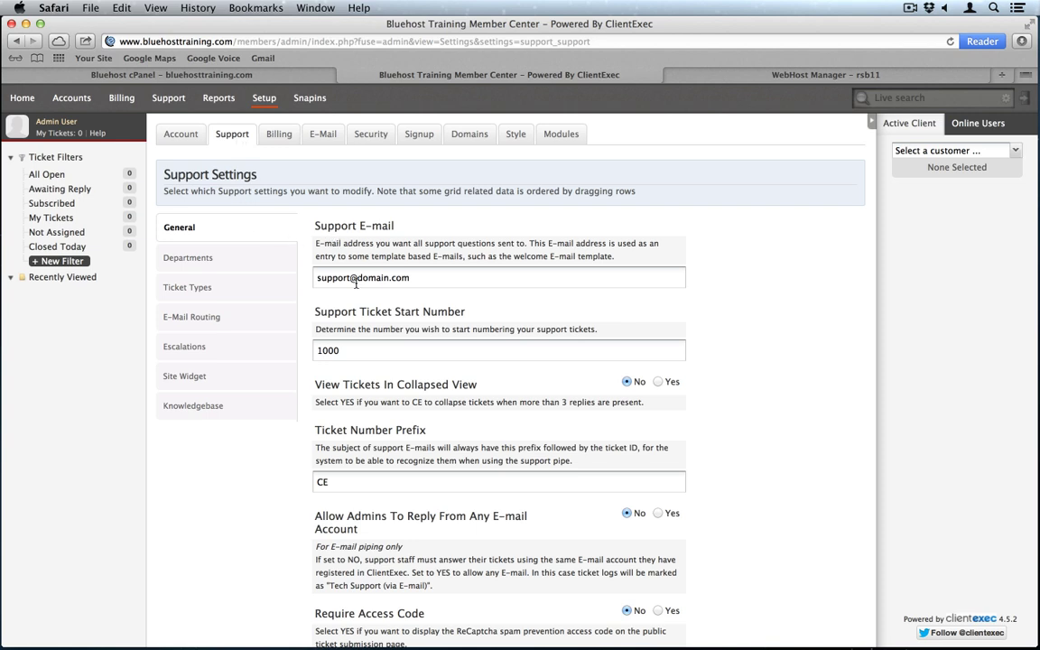
# Step: Change the support e-mail's domain to bluehosttraining.com and save the Support settings
pyautogui.moveTo(357, 280); pyautogui.dragTo(434, 281)
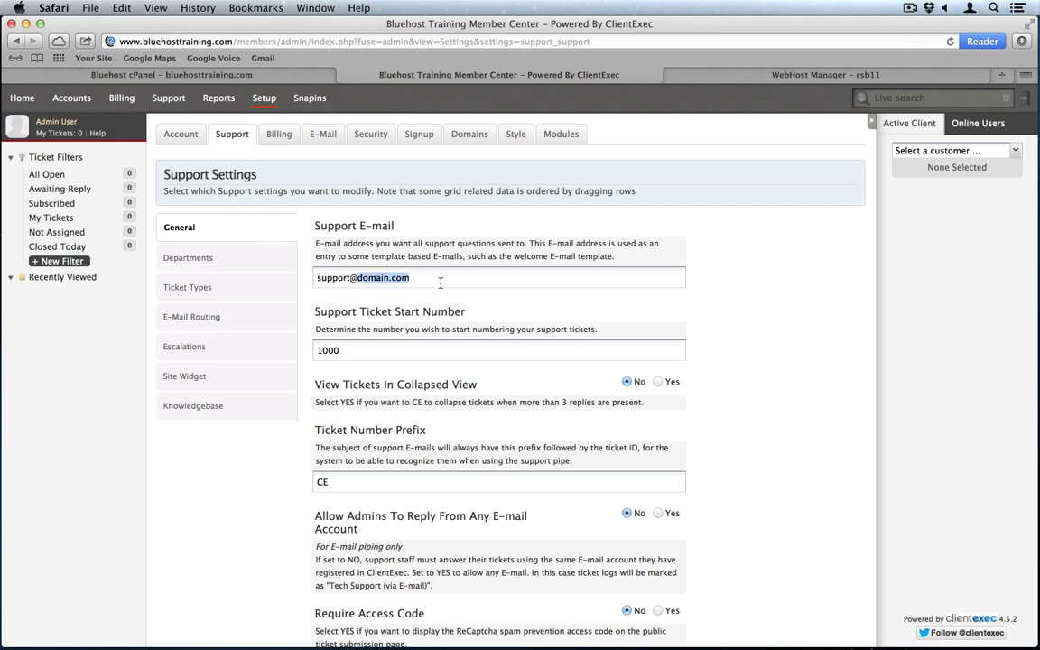
pyautogui.write('bluehosttraining.com')
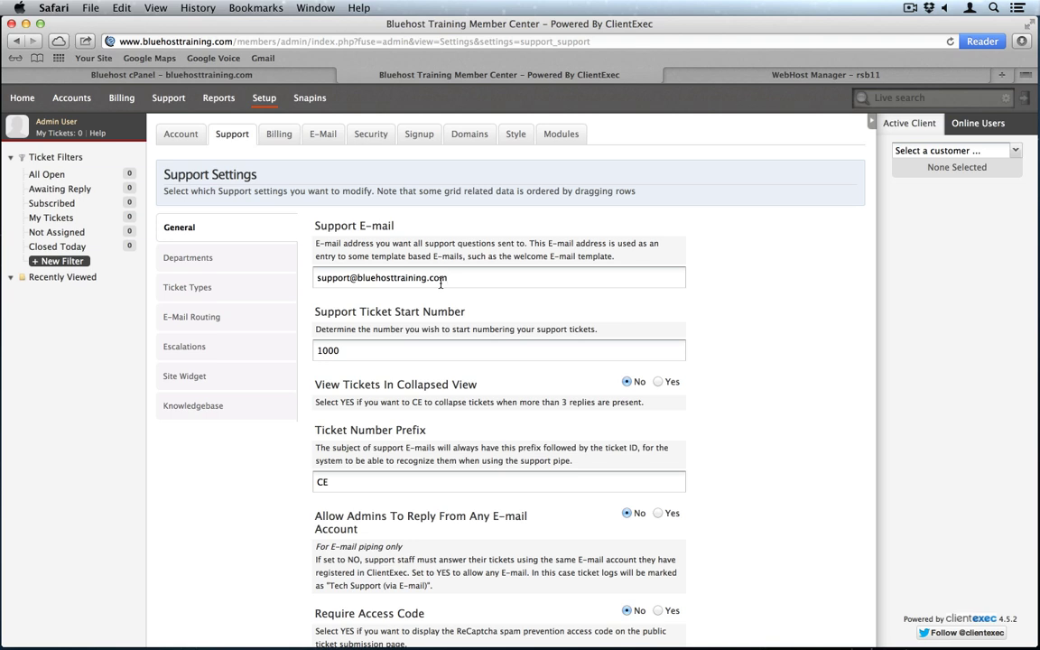
pyautogui.scroll(-5, 469, 279)
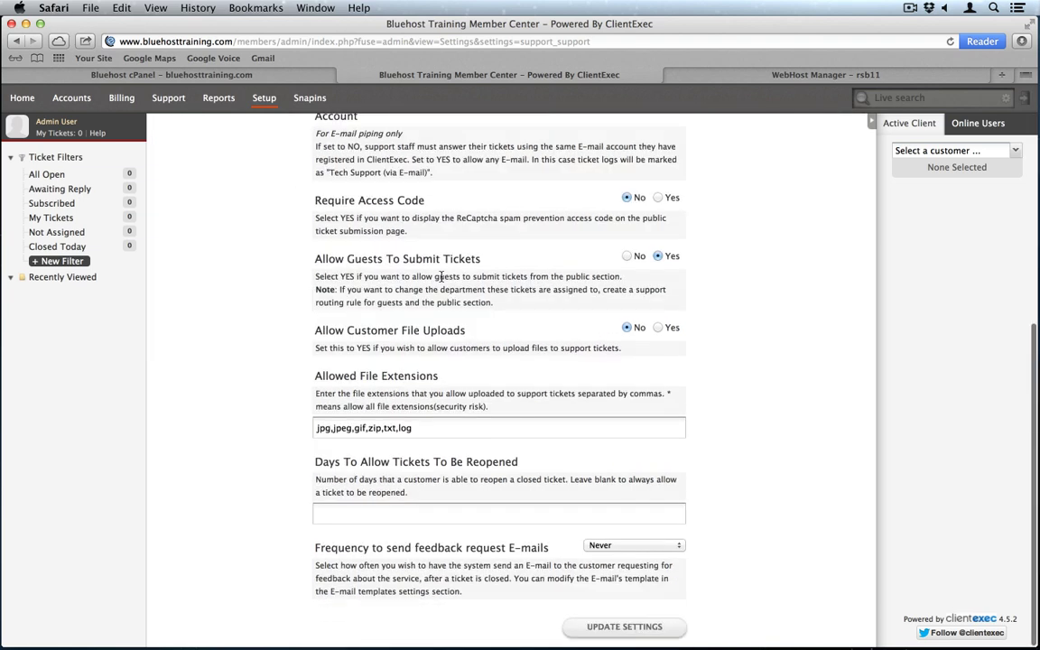
pyautogui.click(622, 626)
pyautogui.scroll(5, 361, 257)
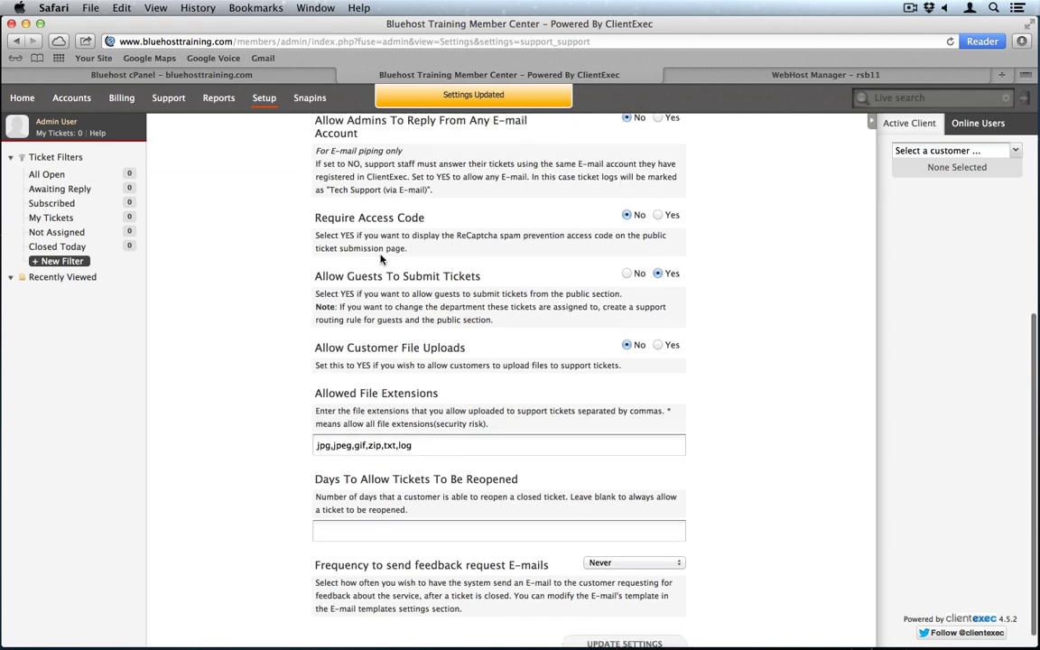
# Step: Replace domain.com with bluehosttraining.com in Billing E-mail and Invoice BCC, and save
pyautogui.click(279, 133)
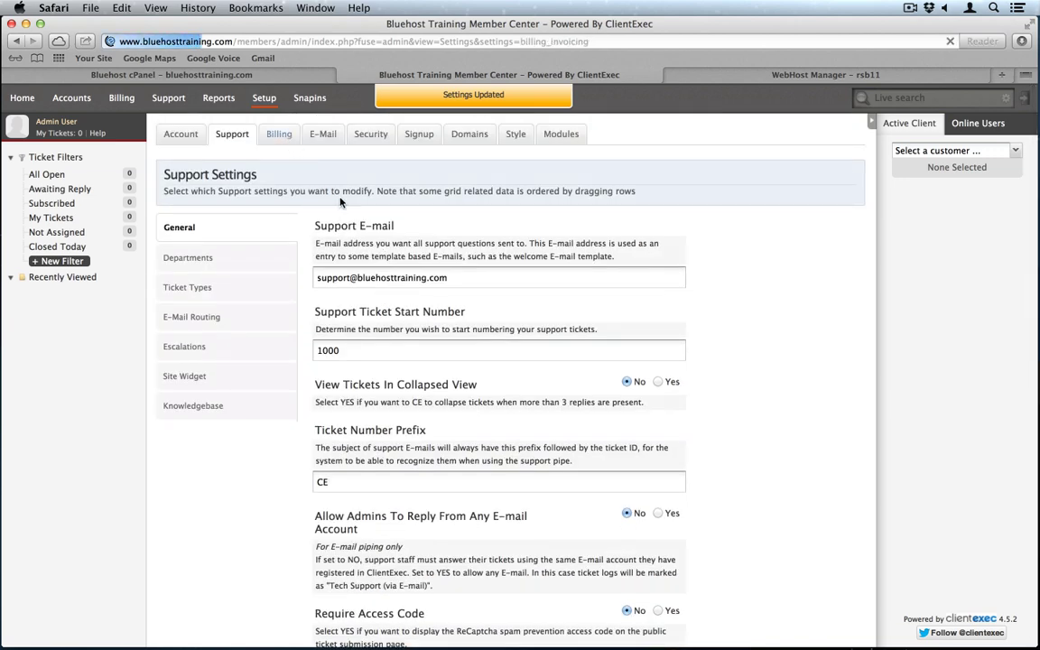
pyautogui.moveTo(350, 277); pyautogui.dragTo(424, 278)
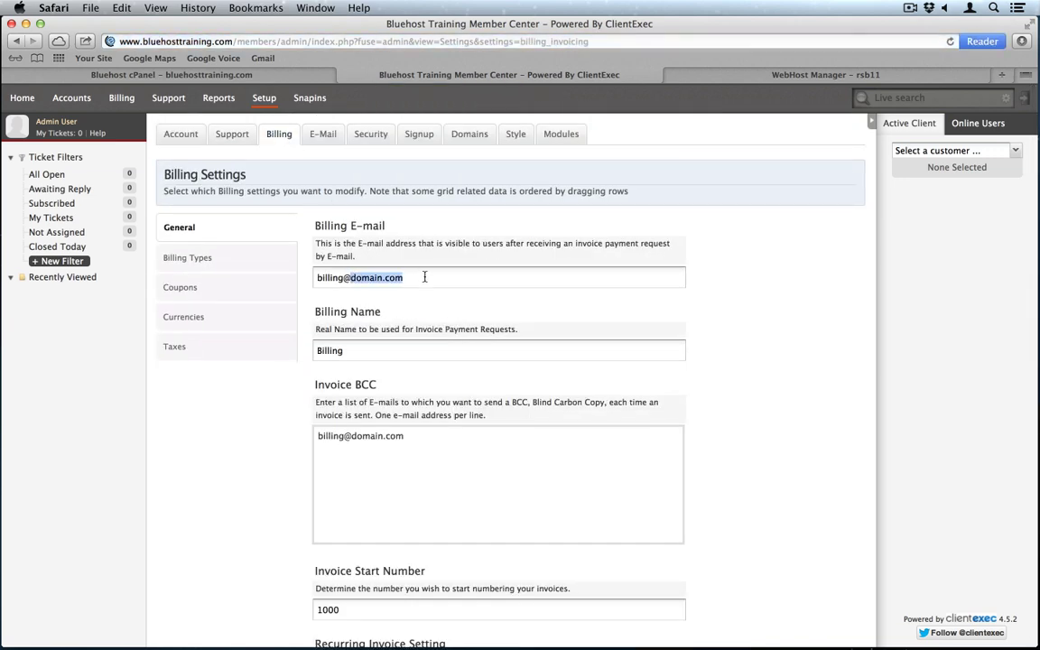
pyautogui.press('super+v')
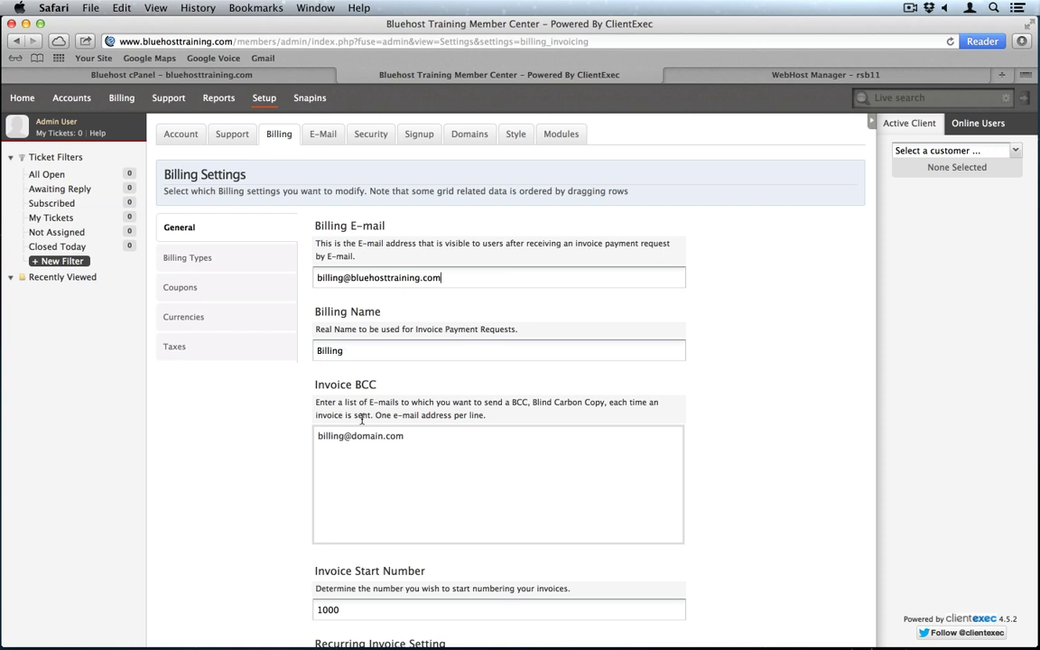
pyautogui.moveTo(351, 436); pyautogui.dragTo(406, 436)
pyautogui.press('super+v')
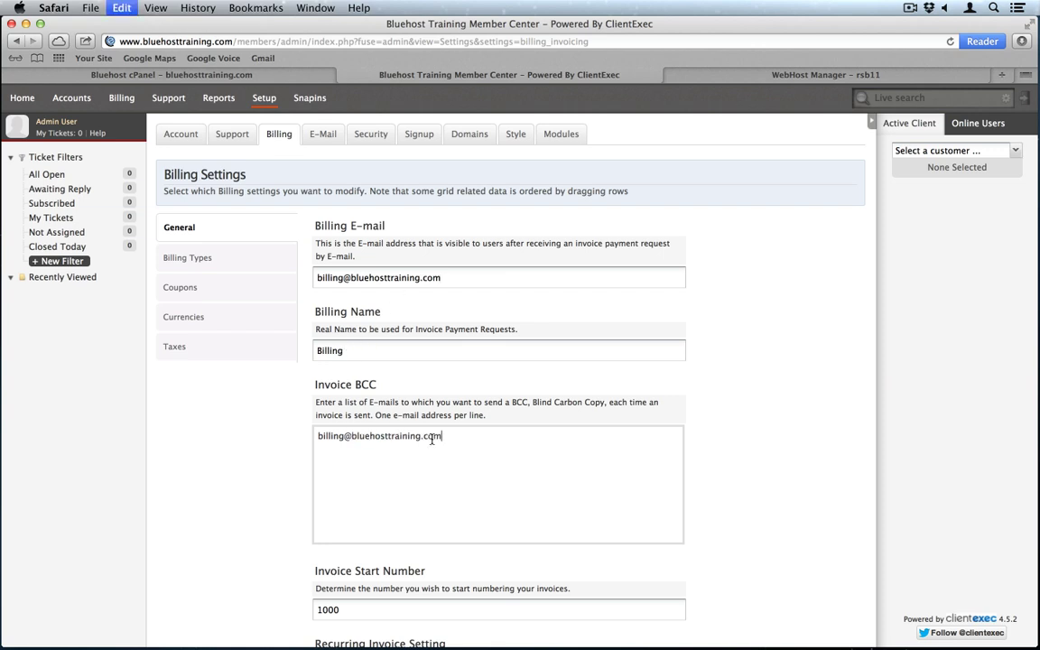
pyautogui.scroll(-10, 432, 440)
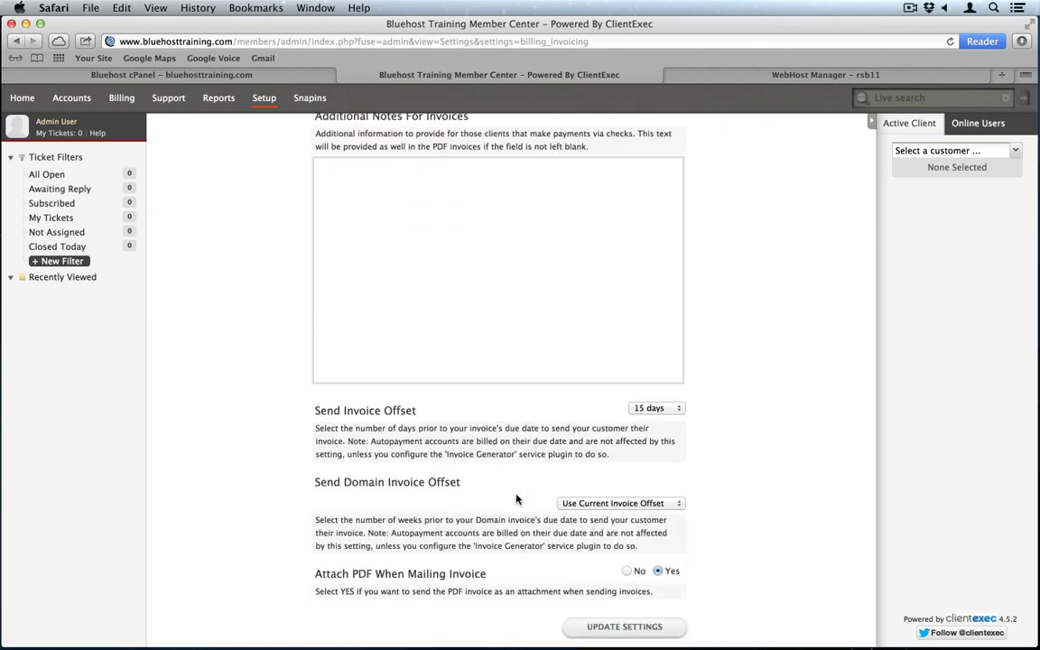
pyautogui.click(613, 629)
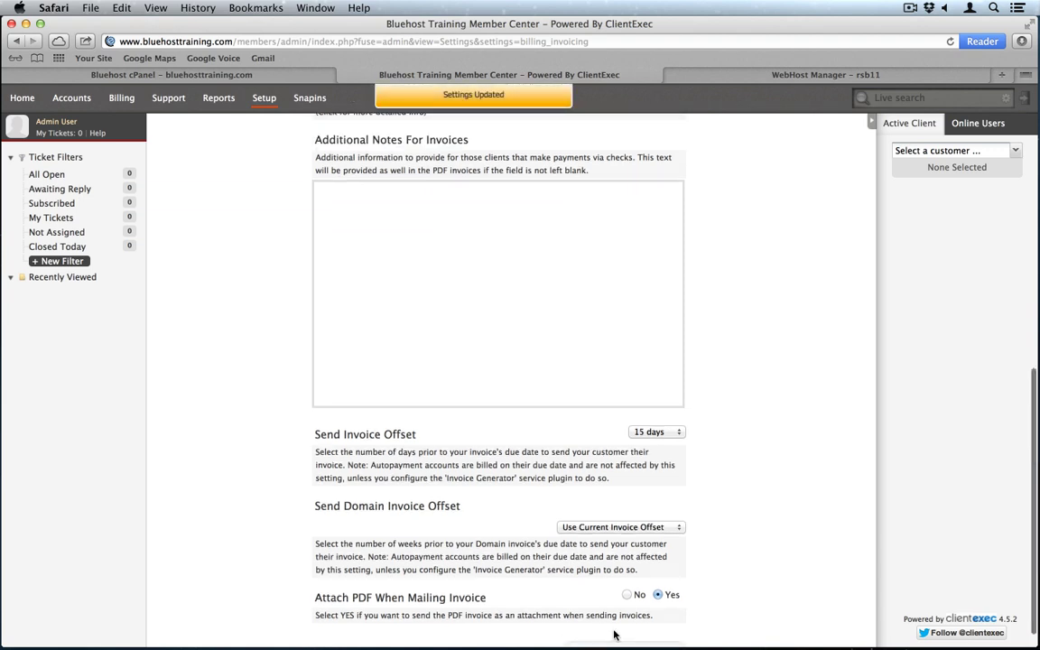
pyautogui.scroll(12, 614, 635)
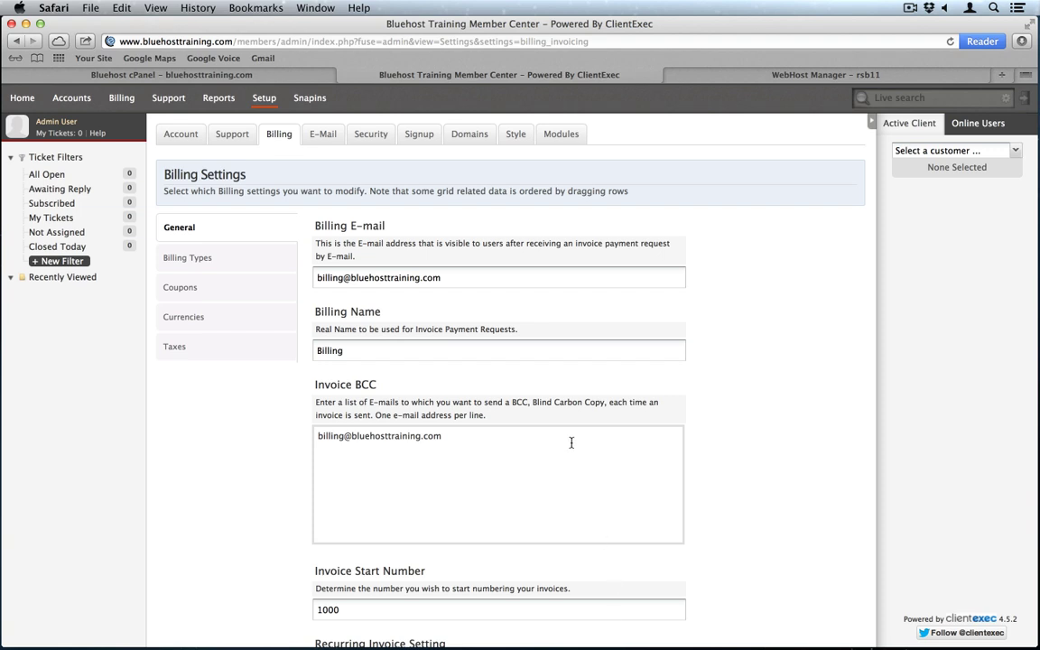
pyautogui.click(419, 134)
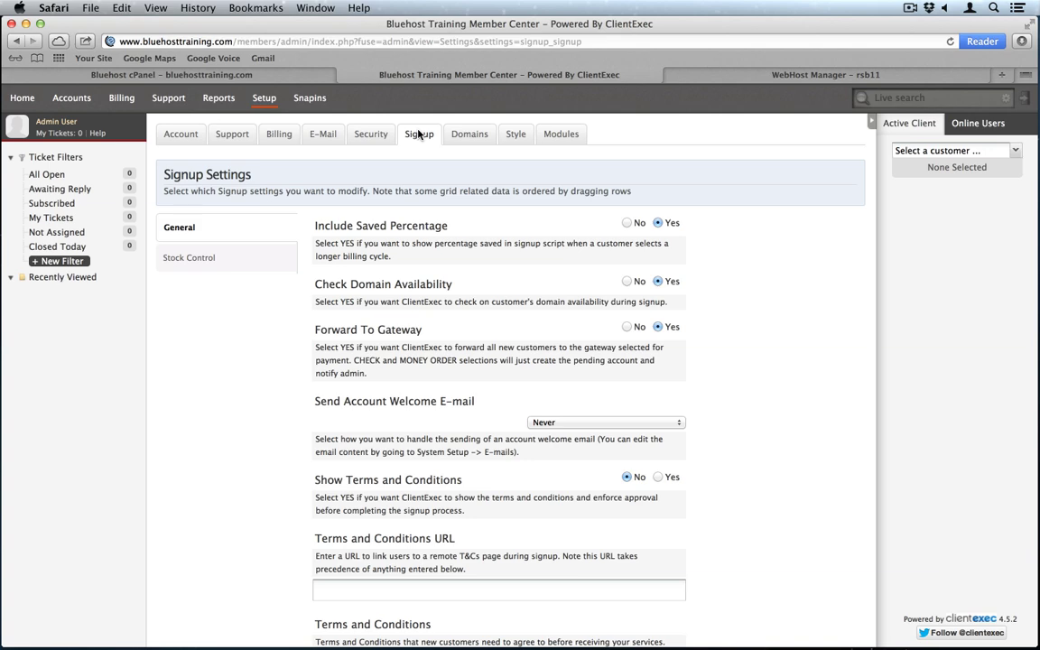
# Step: Set 'Prompt for domain username and password' to No and save the Signup settings
pyautogui.scroll(-10, 445, 442)
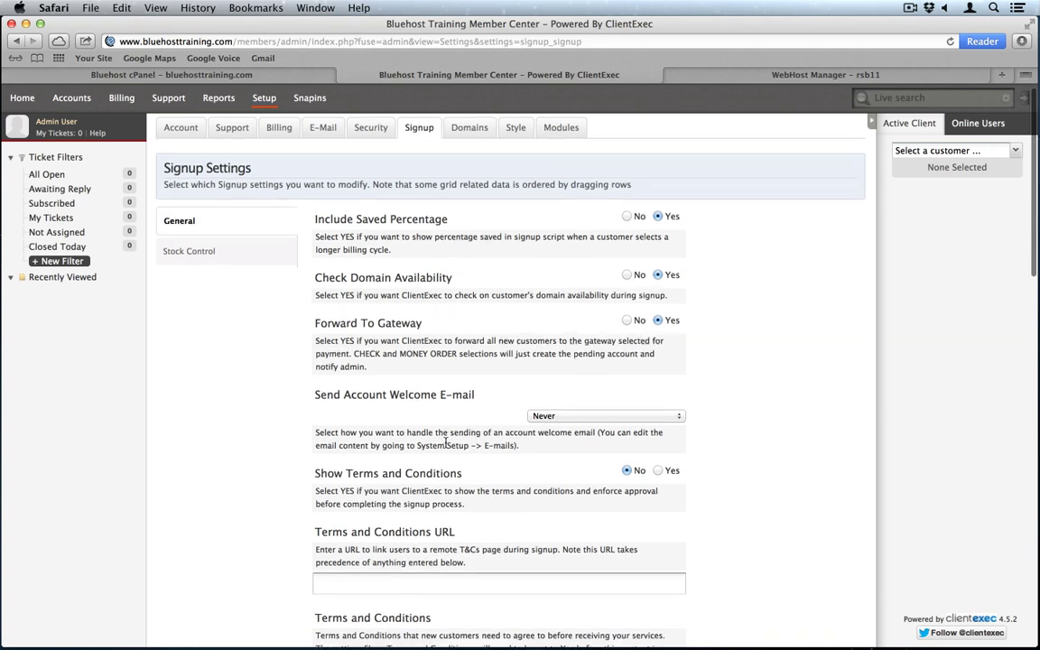
pyautogui.scroll(-9, 445, 443)
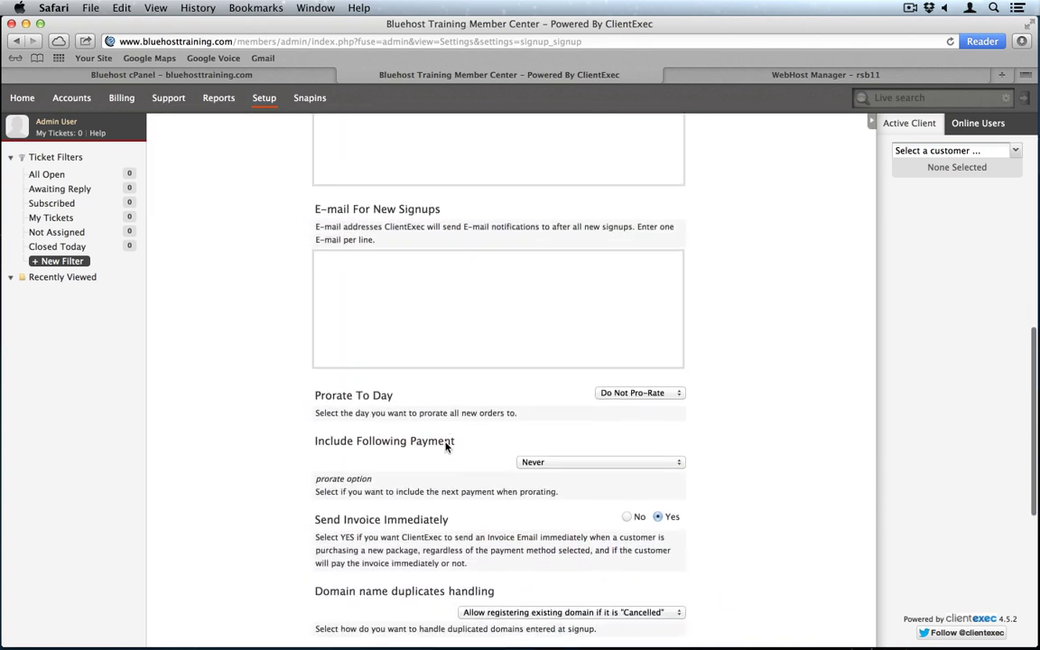
pyautogui.scroll(-6, 445, 443)
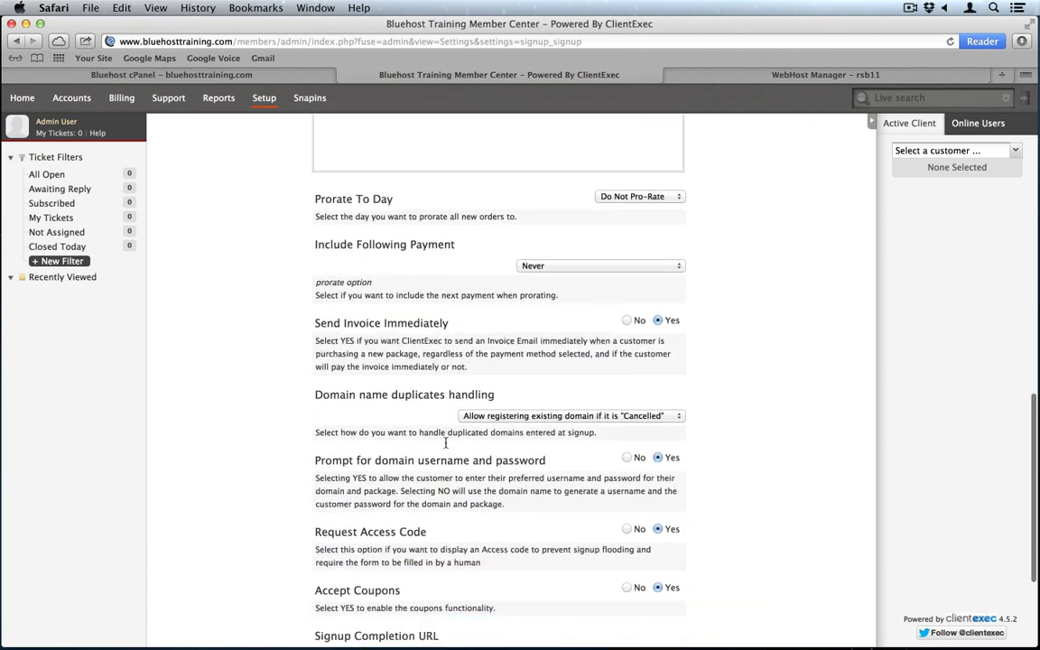
pyautogui.scroll(-1, 445, 444)
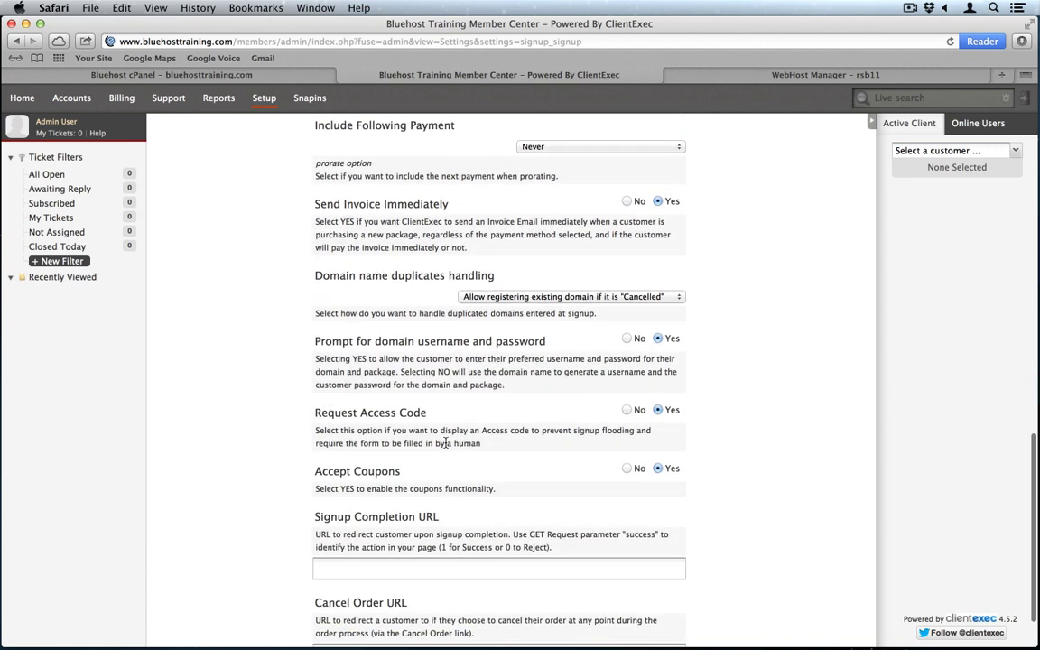
pyautogui.click(626, 340)
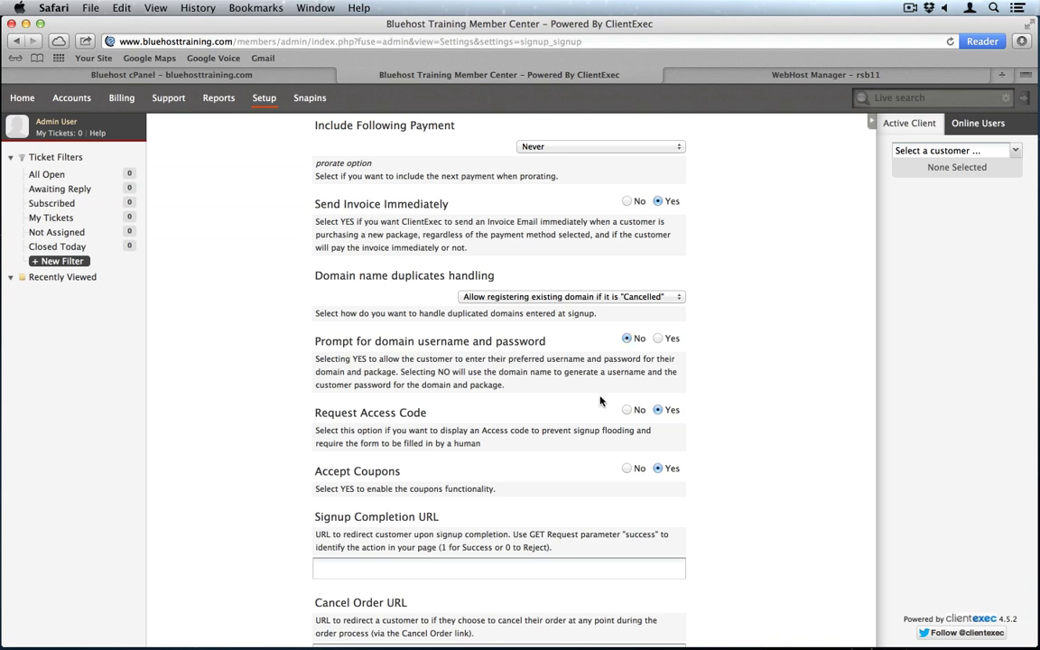
pyautogui.scroll(-2, 631, 379)
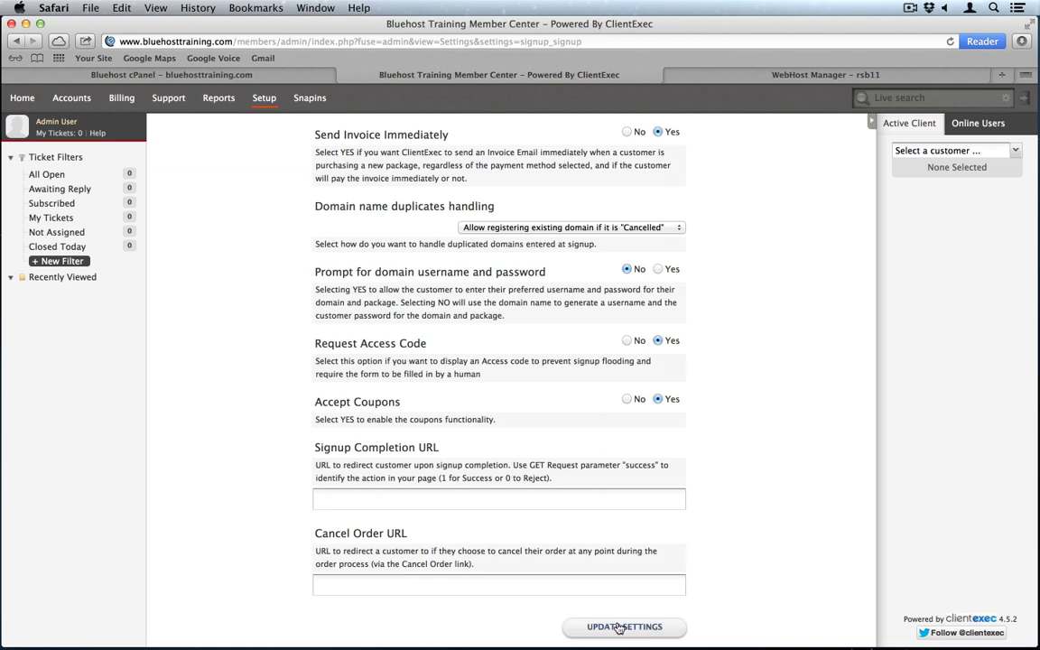
pyautogui.click(621, 627)
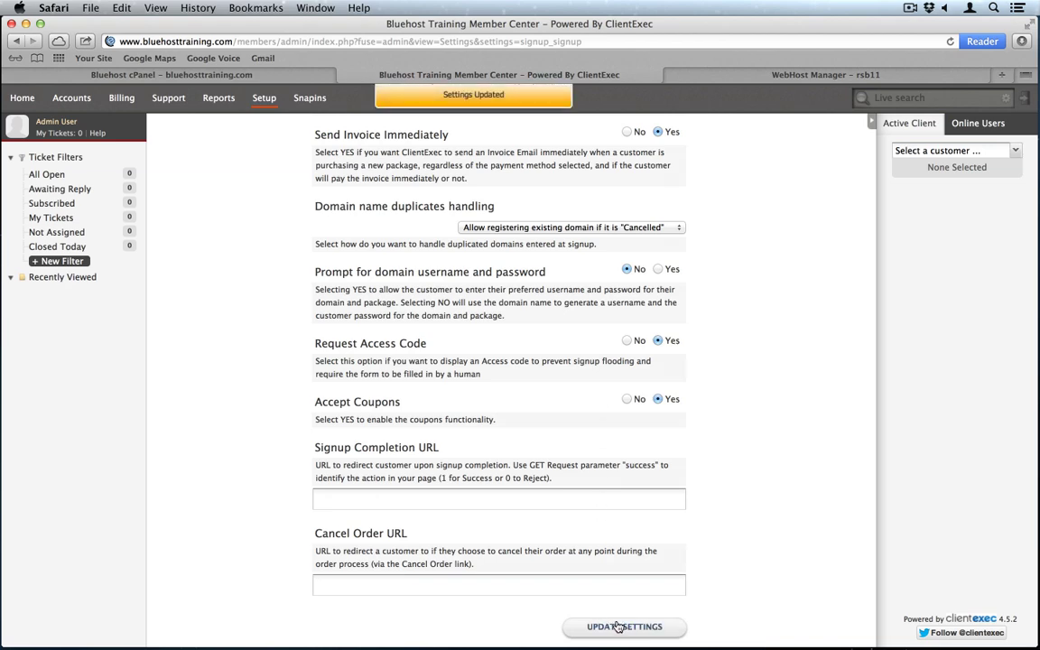
pyautogui.scroll(15, 568, 472)
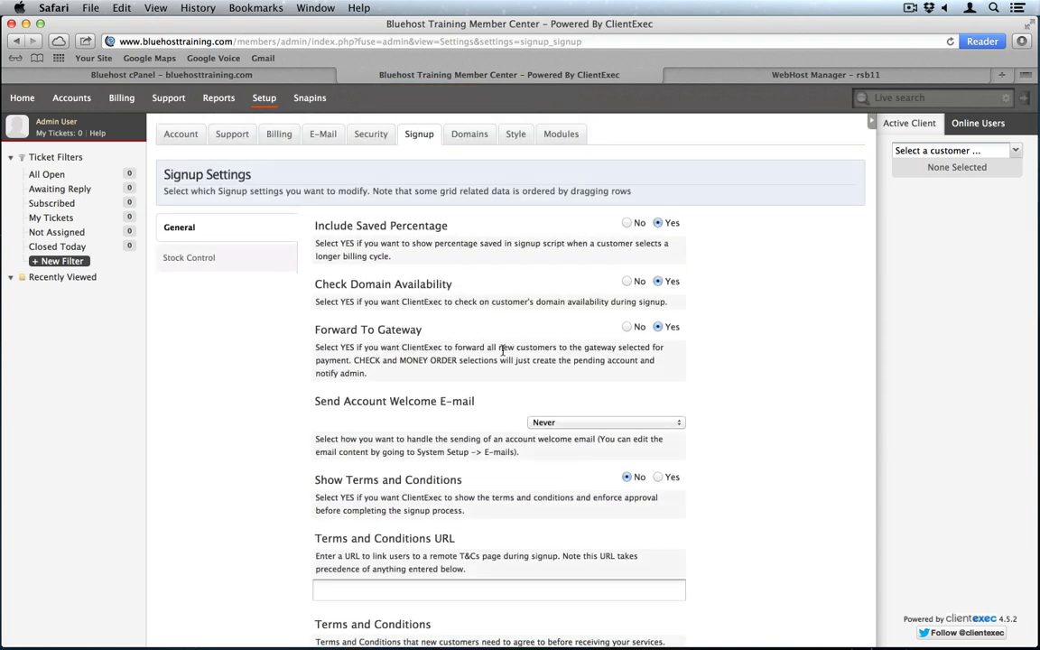
# Step: Set the Order Processor plugin's Enabled option to Yes under Setup > Plugins and save
pyautogui.moveTo(266, 95)
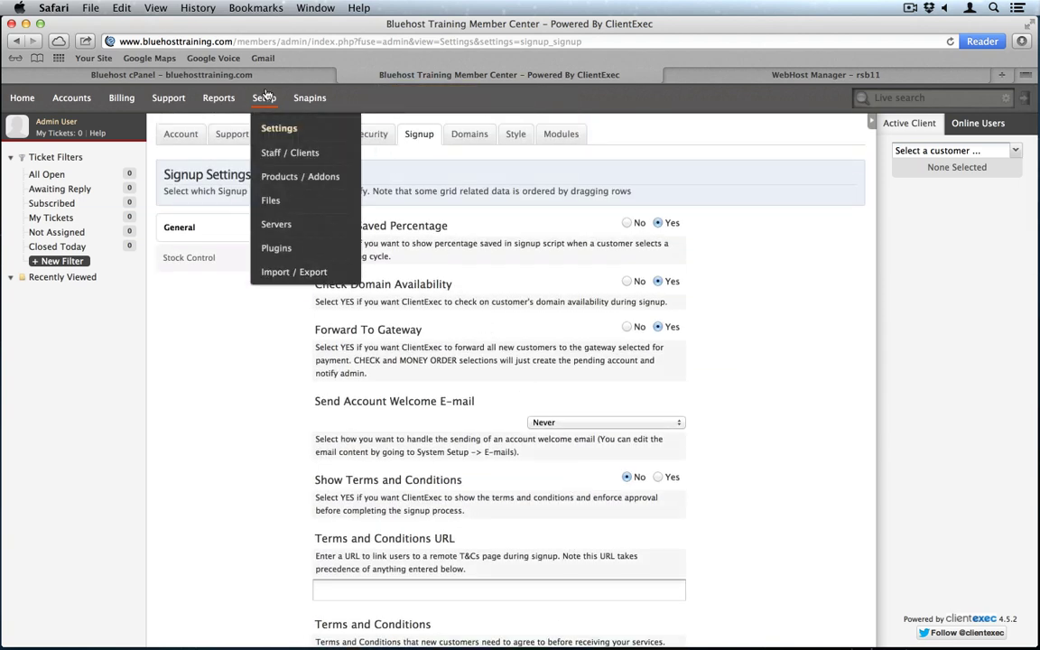
pyautogui.click(294, 247)
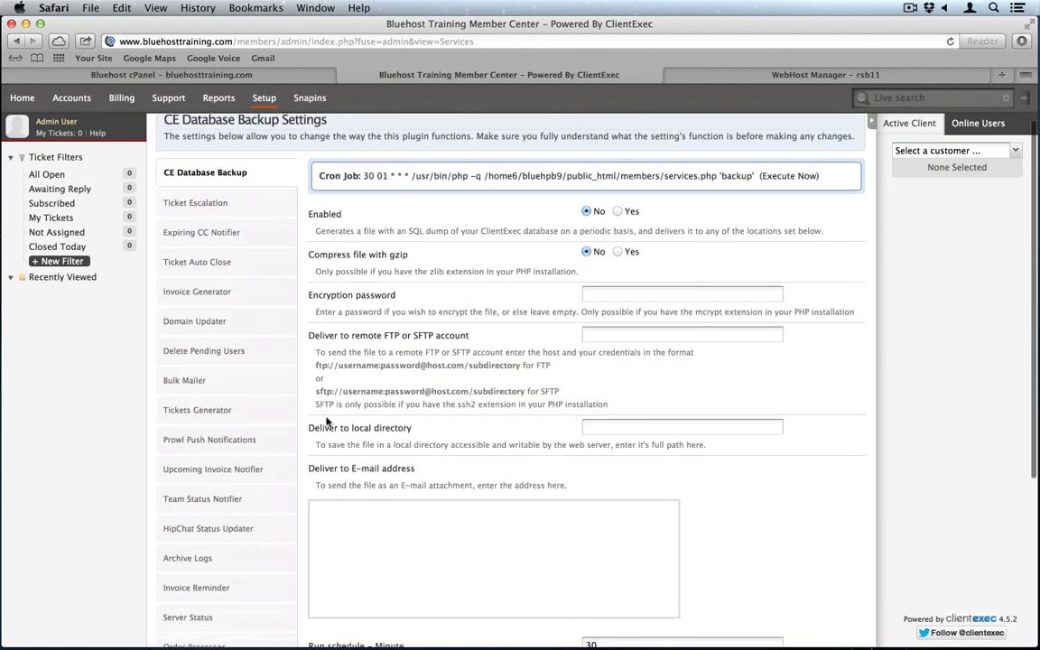
pyautogui.scroll(-5, 326, 418)
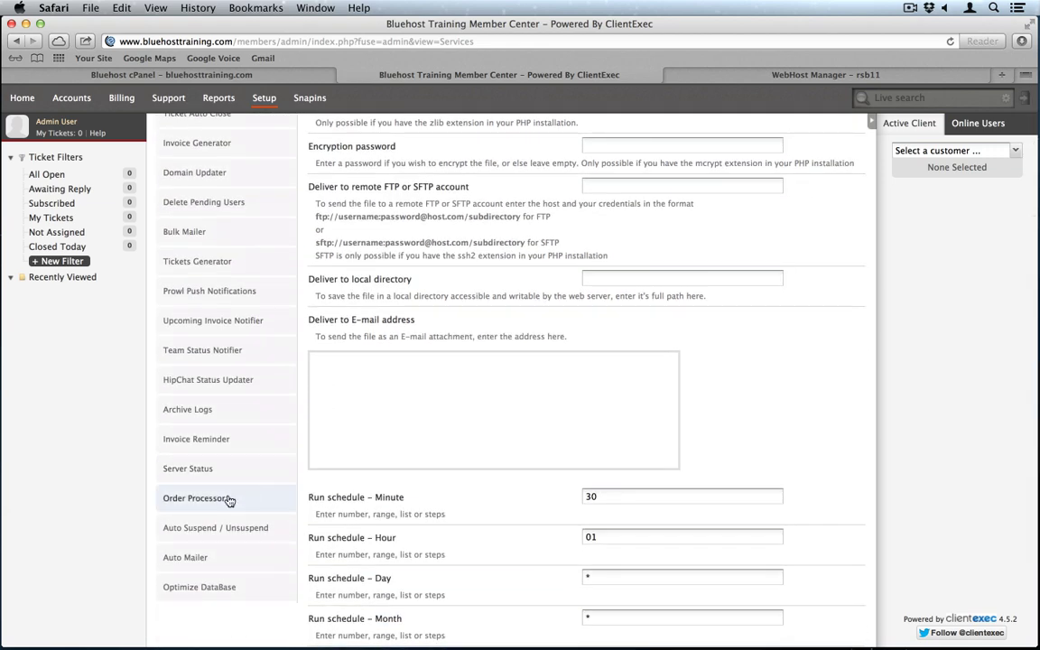
pyautogui.click(228, 498)
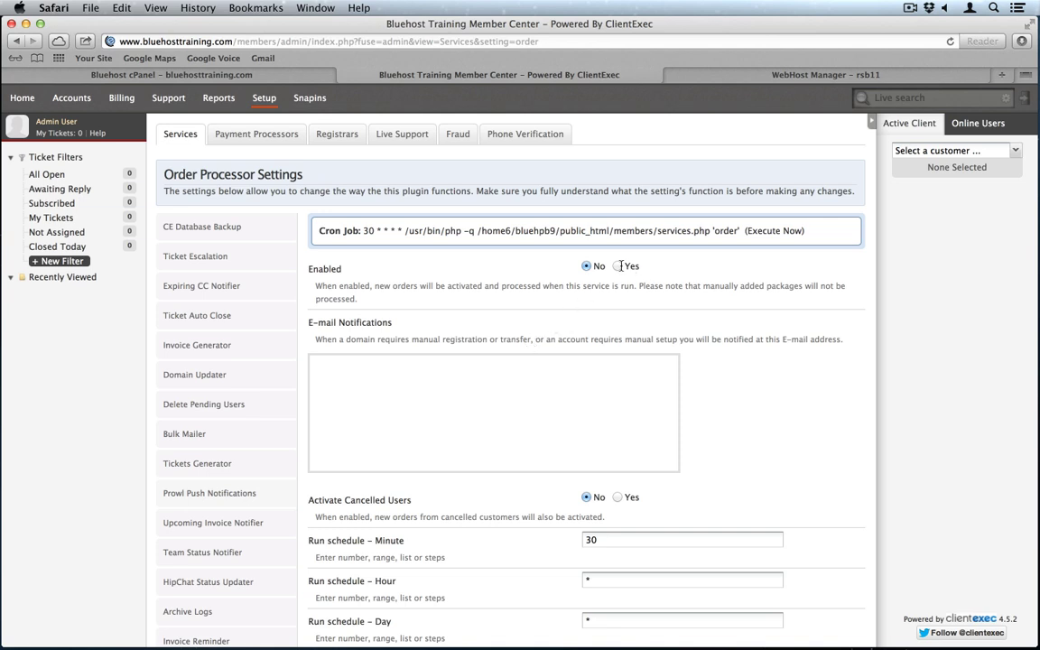
pyautogui.scroll(-4, 616, 280)
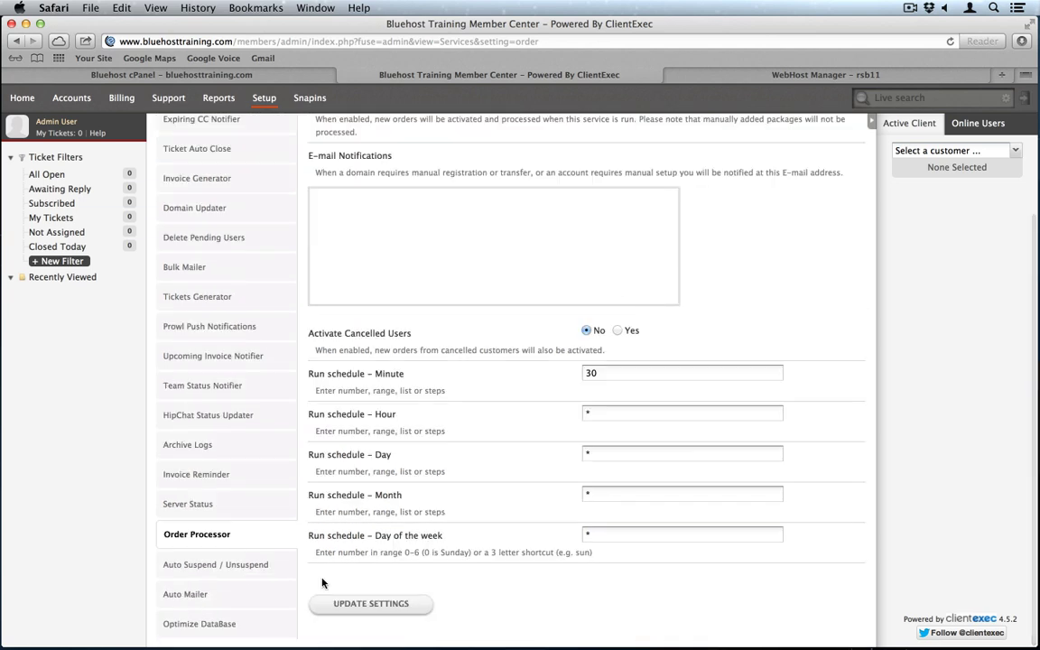
pyautogui.click(370, 604)
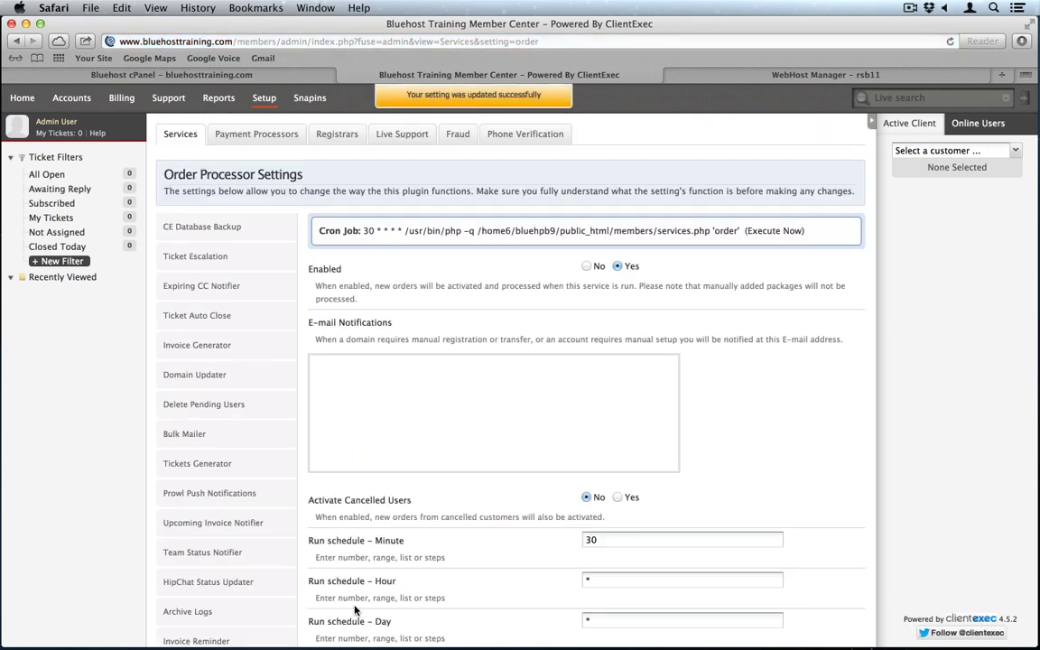
# Step: Turn on In Signup for the Check (offline) payment processor and save its settings
pyautogui.click(270, 137)
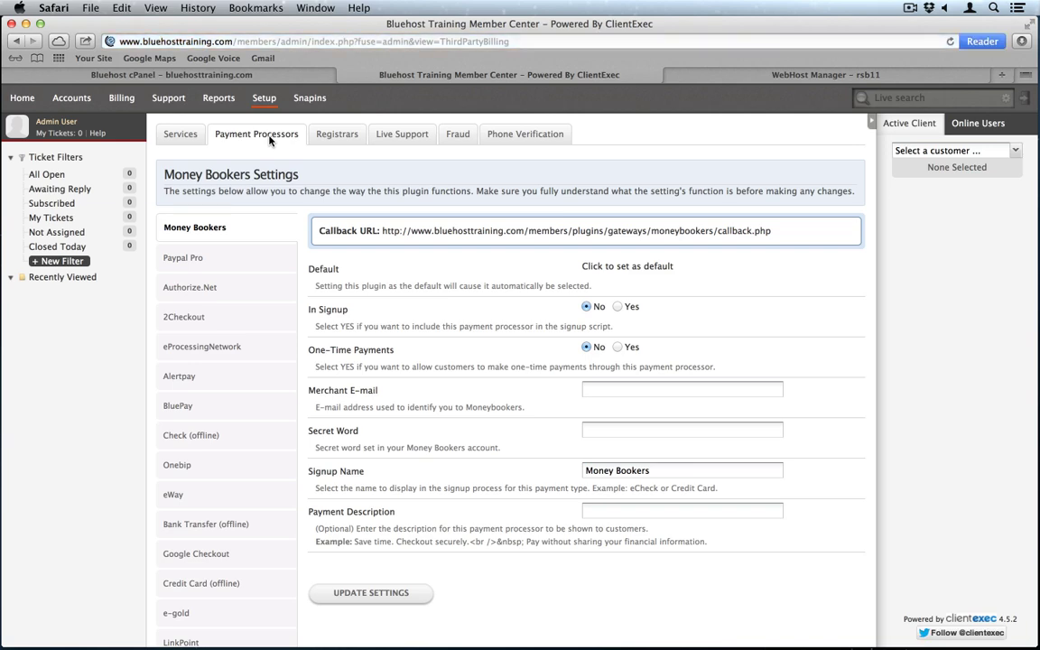
pyautogui.scroll(-2, 262, 352)
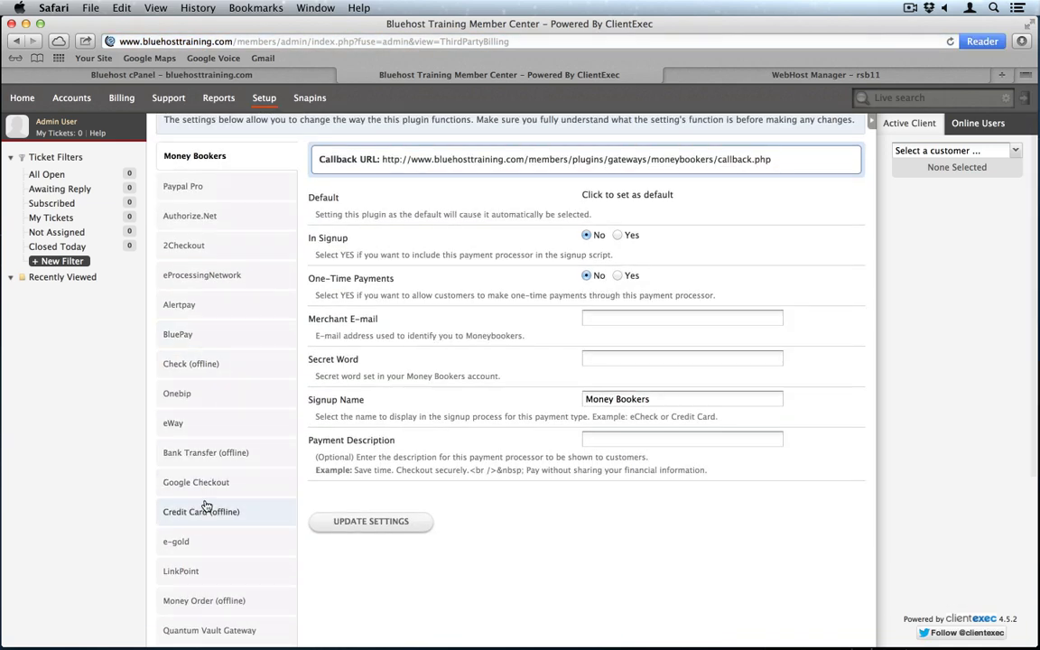
pyautogui.scroll(-1, 210, 521)
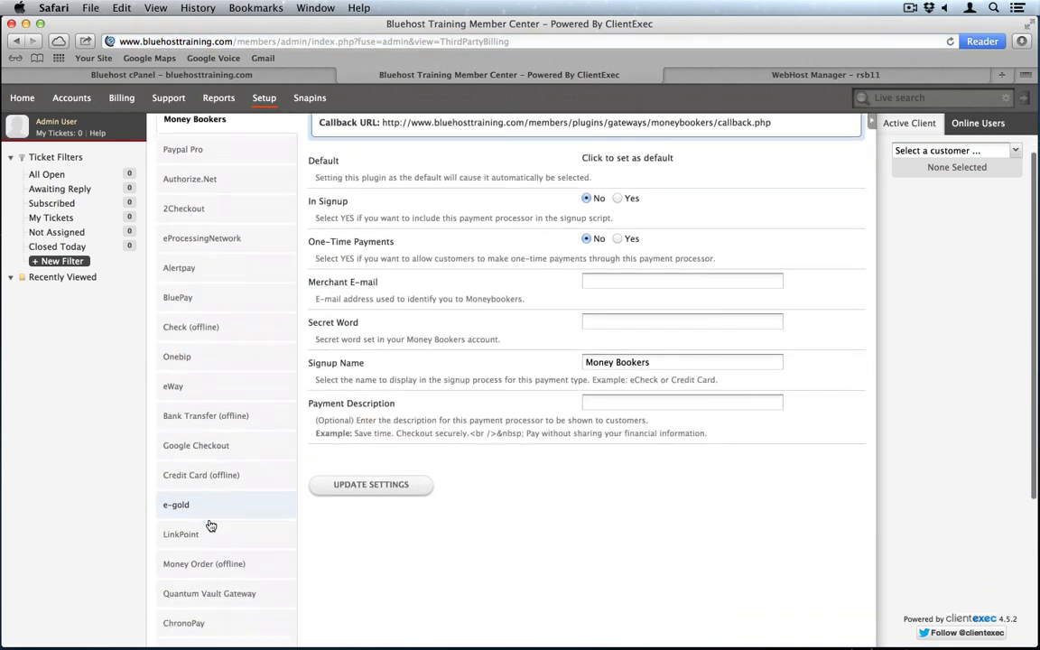
pyautogui.scroll(-5, 210, 525)
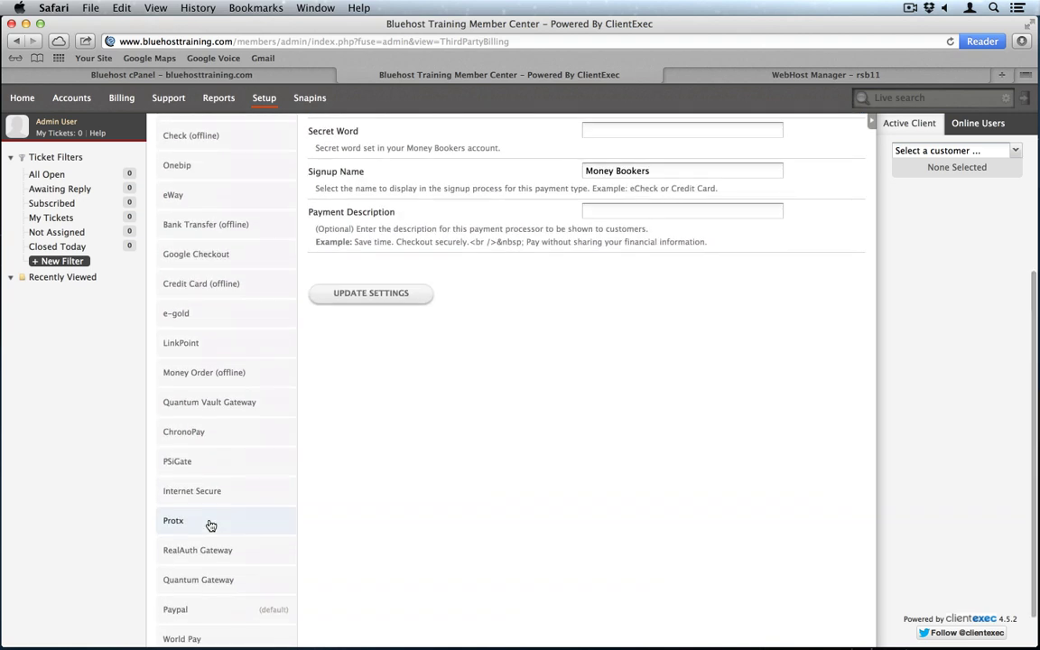
pyautogui.scroll(-1, 210, 525)
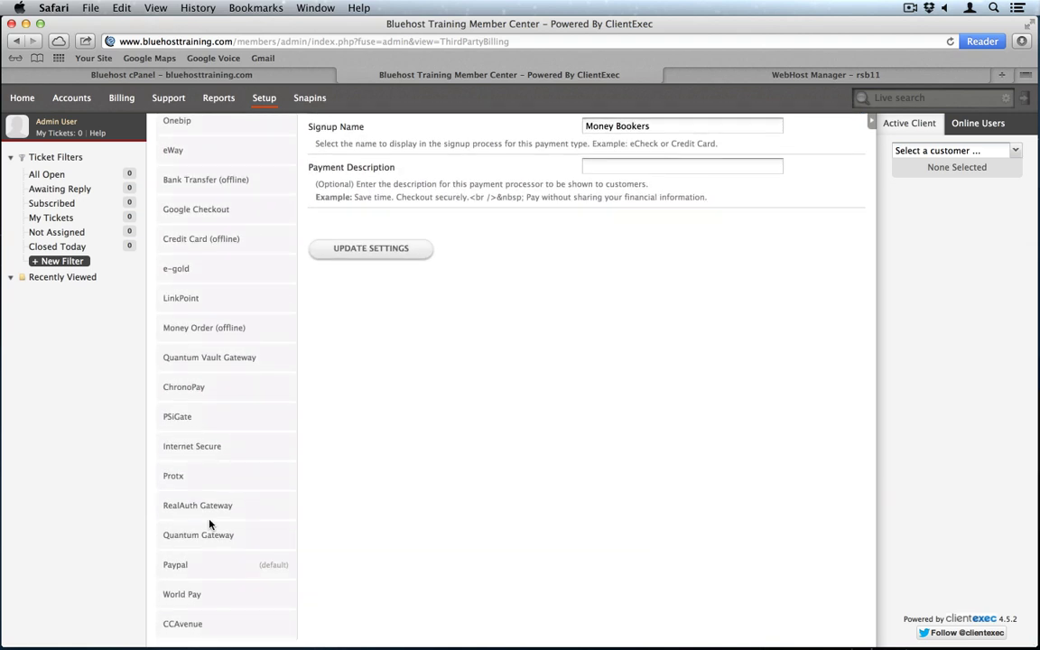
pyautogui.scroll(4, 246, 351)
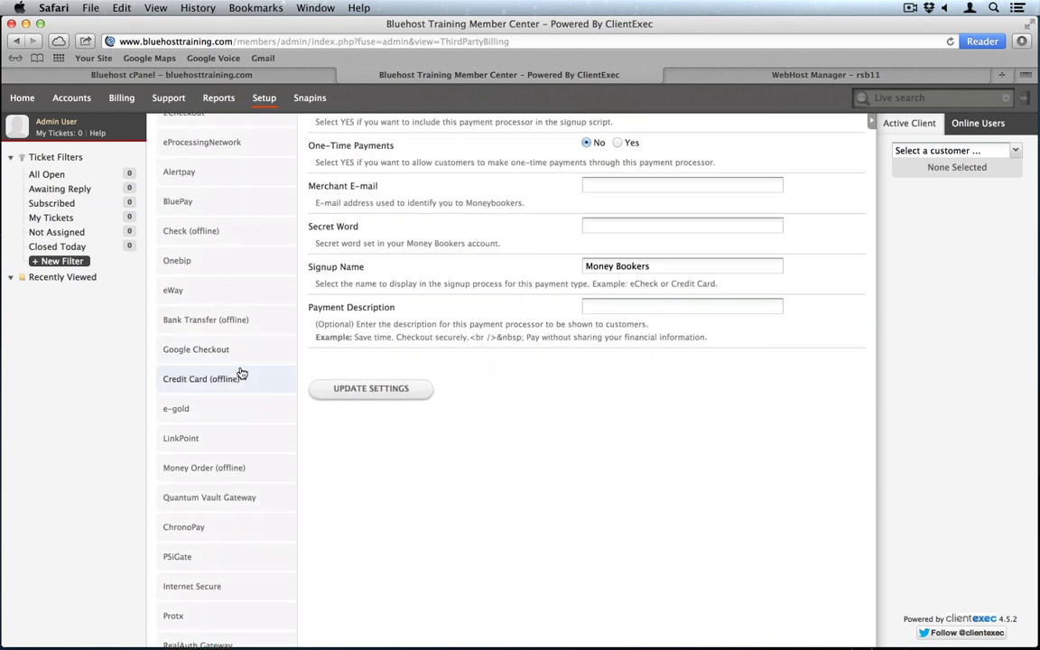
pyautogui.scroll(1, 250, 337)
pyautogui.scroll(1, 250, 337)
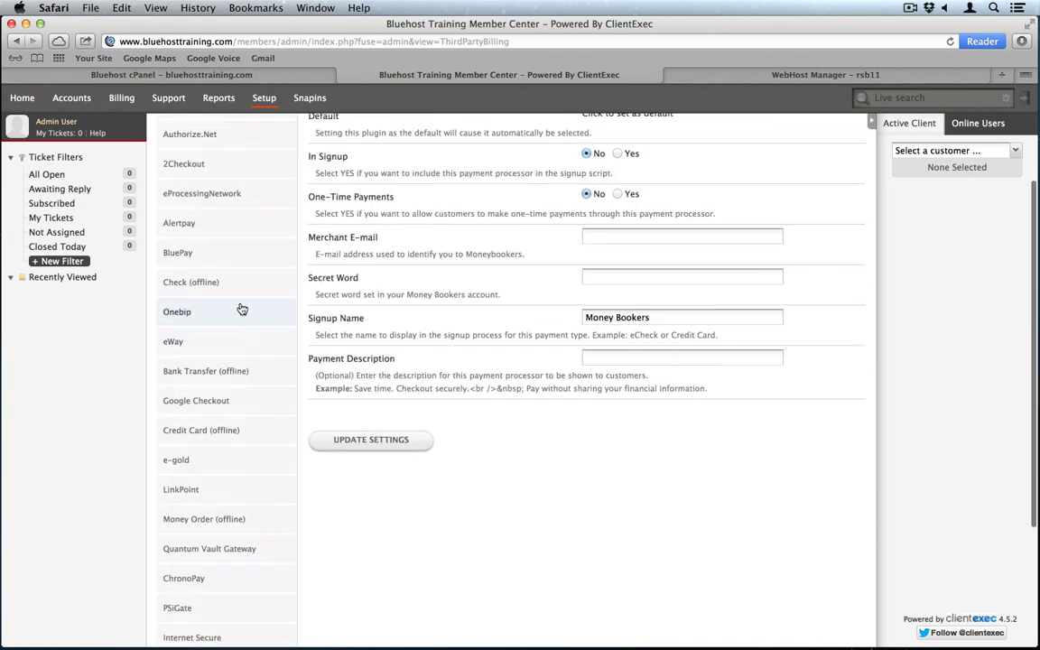
pyautogui.click(240, 288)
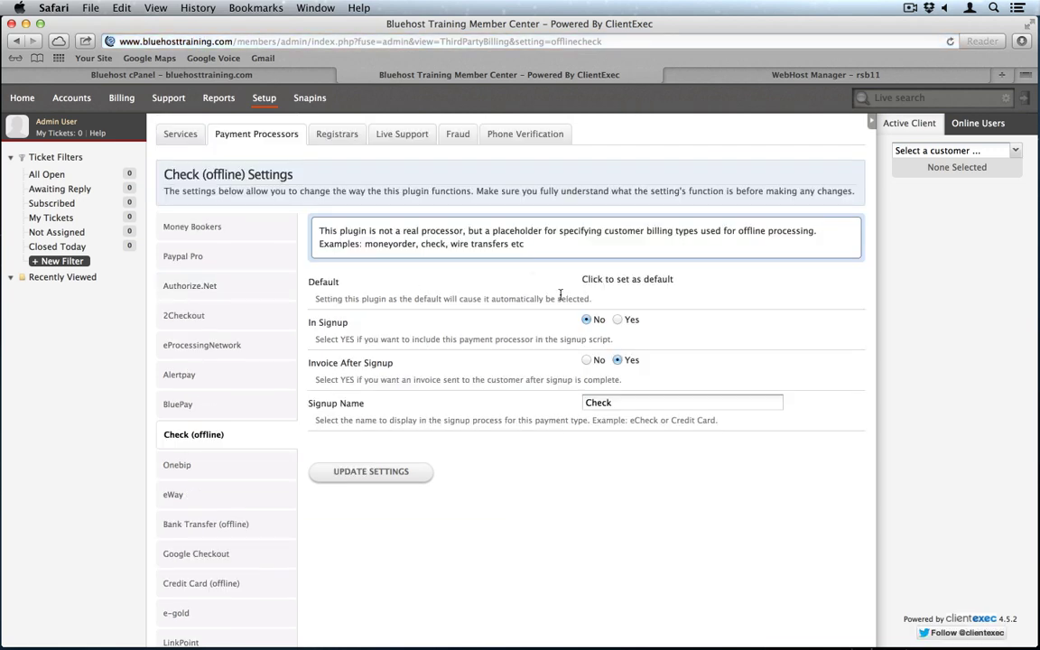
pyautogui.click(618, 320)
pyautogui.click(365, 480)
pyautogui.moveTo(264, 109)
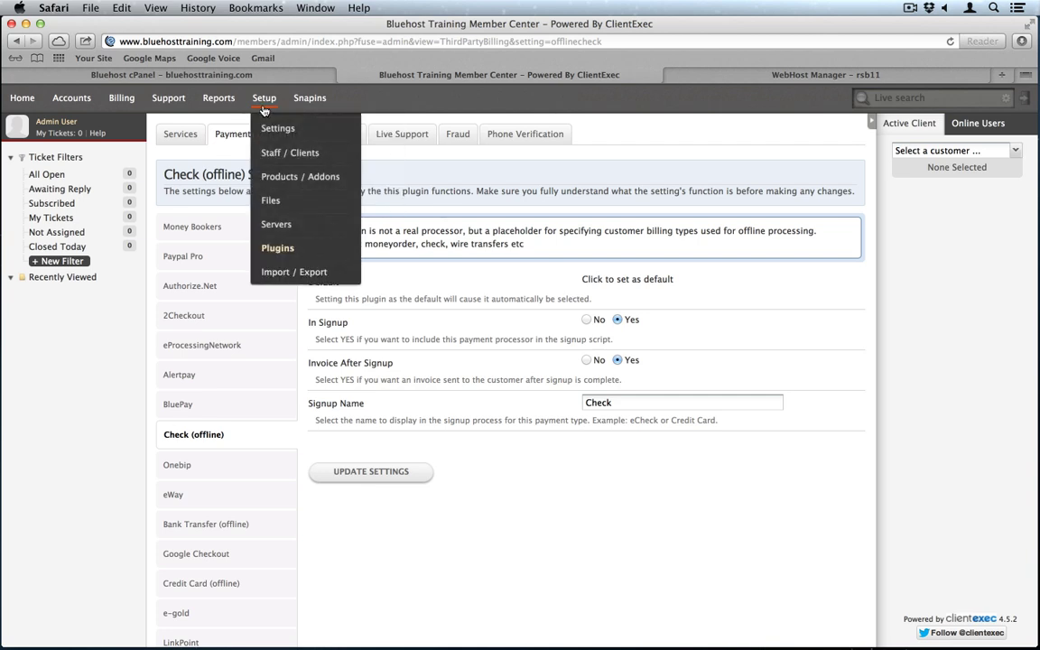
# Step: Open the Standard hosting product from Products / Addons for editing
pyautogui.click(285, 183)
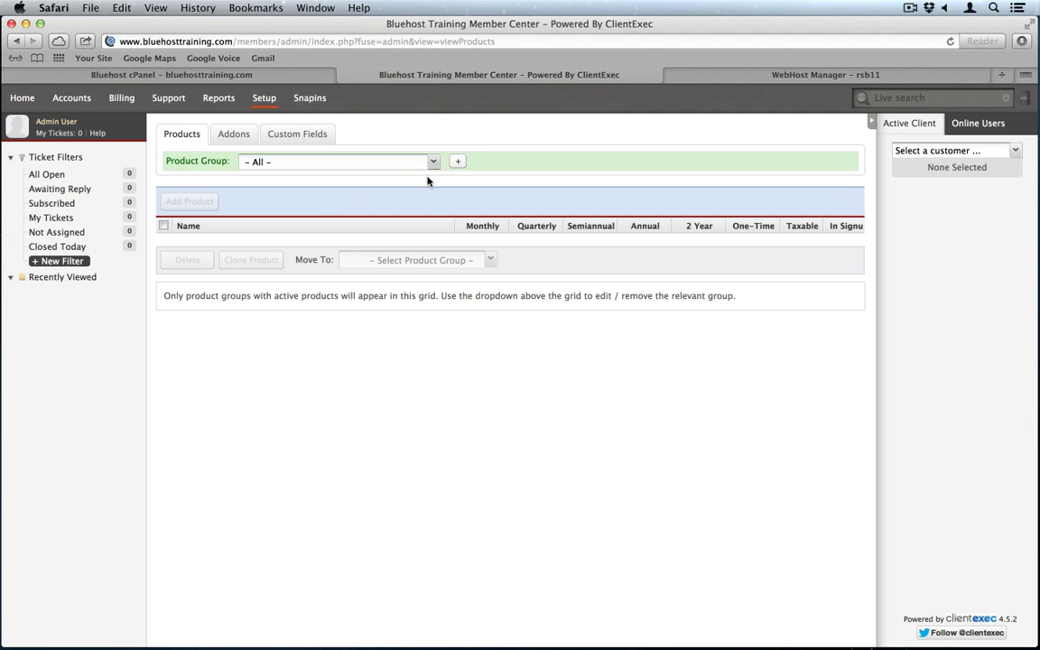
pyautogui.click(950, 41)
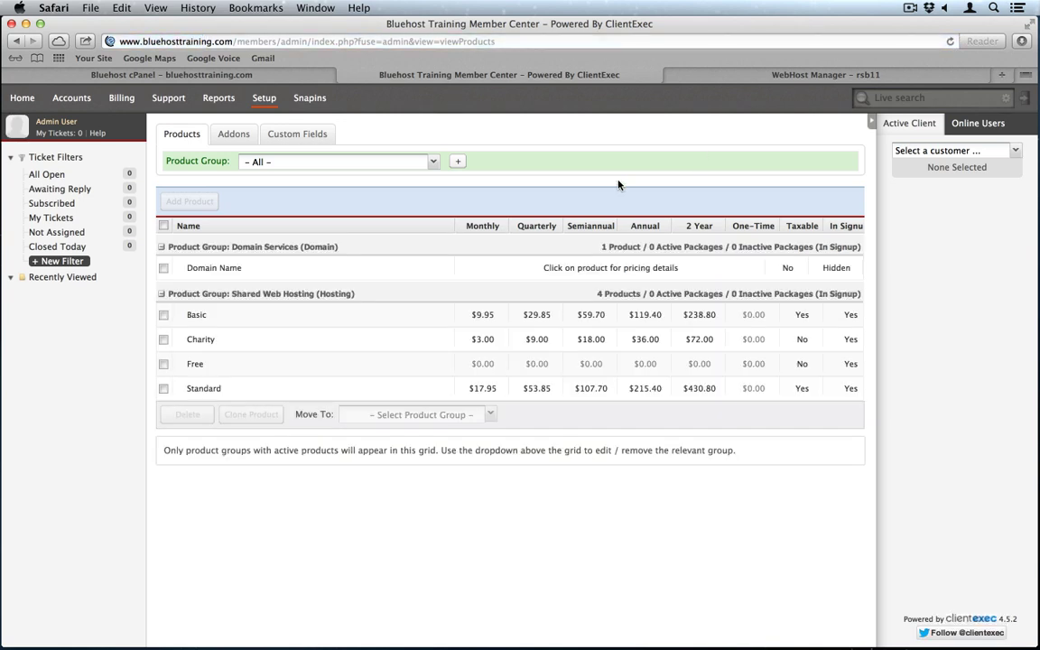
pyautogui.click(204, 389)
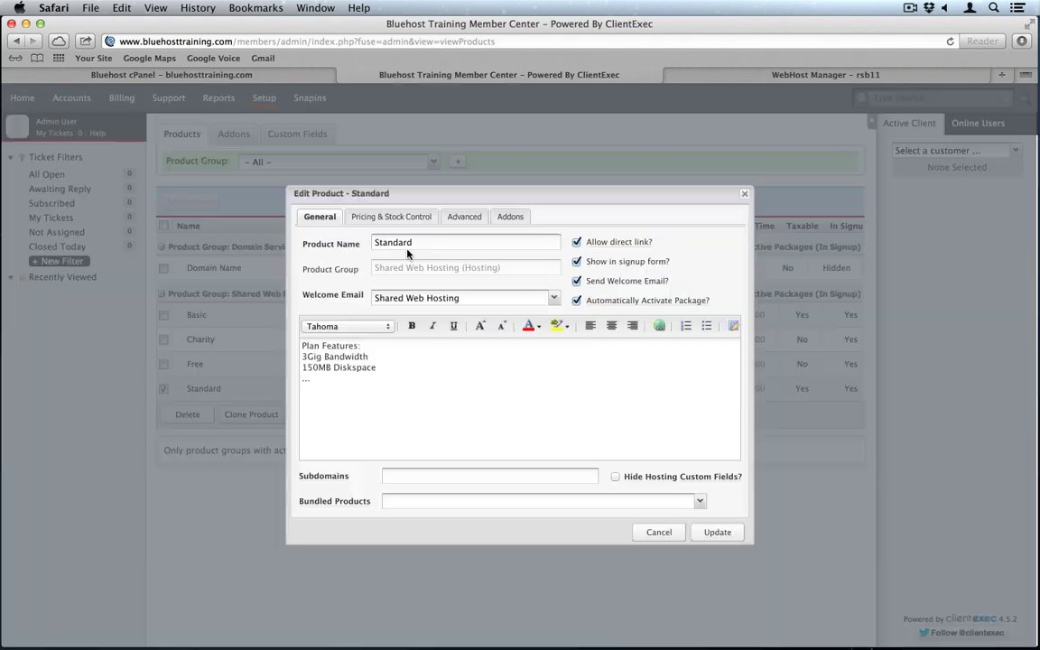
# Step: Rename the product from Standard to FrontPage and check its 17.95 monthly pricing
pyautogui.doubleClick(441, 244)
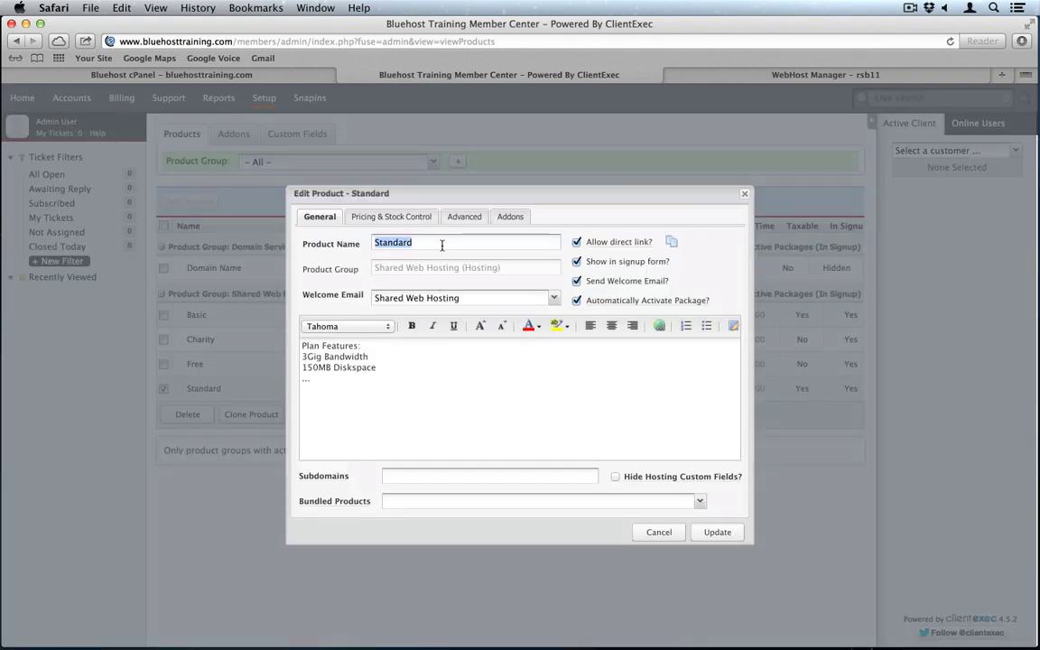
pyautogui.write('Front Page')
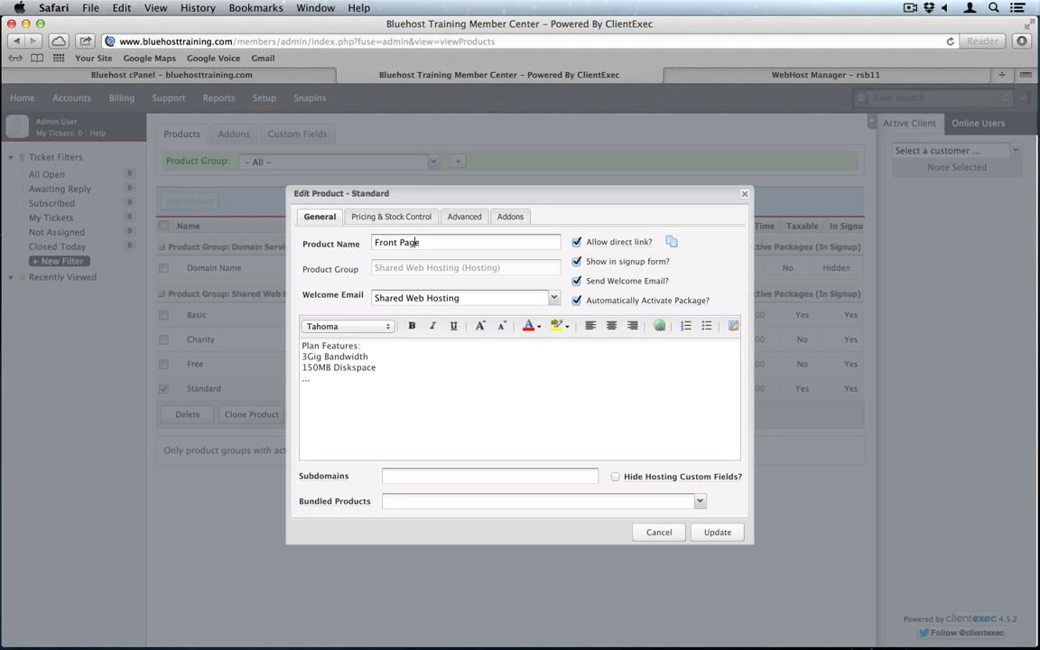
pyautogui.click(400, 243)
pyautogui.press('BackSpace')
pyautogui.click(394, 218)
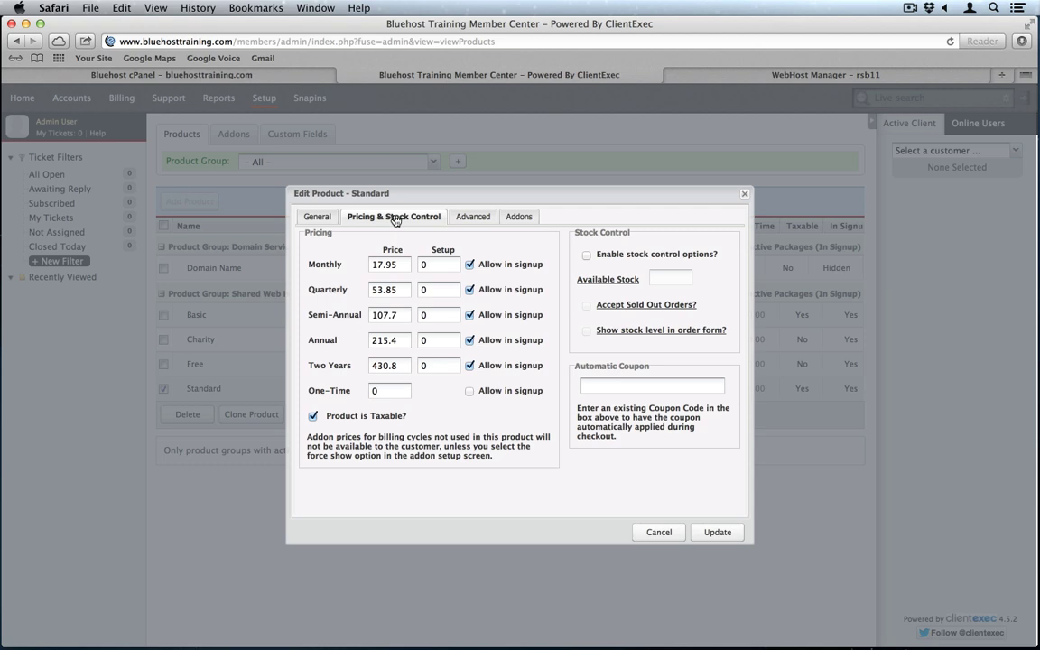
# Step: Associate the FrontPage product with the Bluehost Training (cpanel) server, then bring up WebHost Manager
pyautogui.click(481, 219)
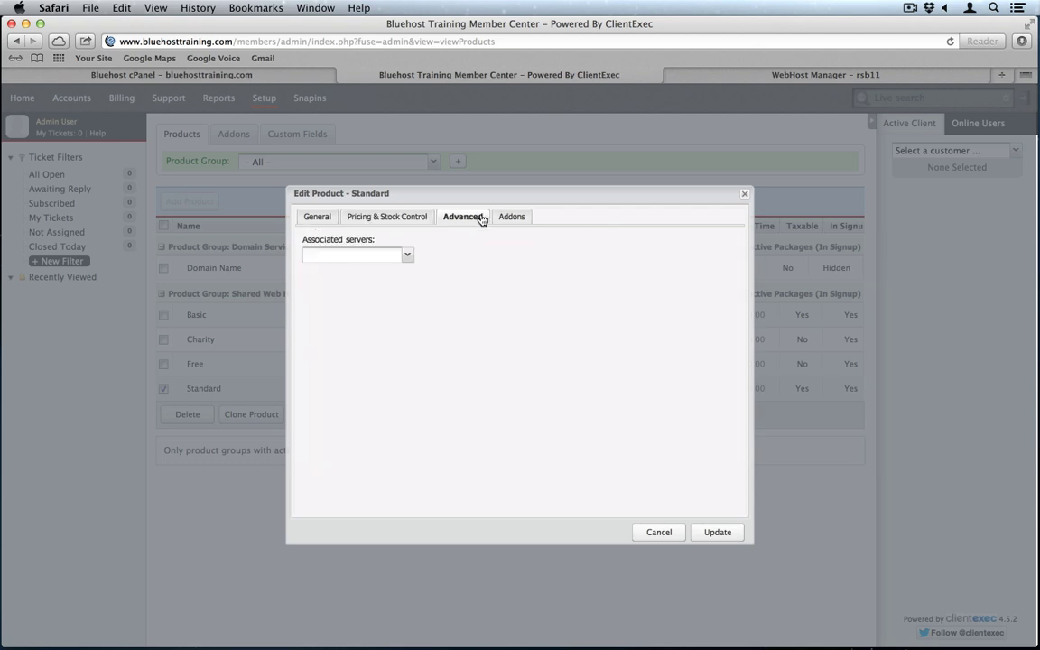
pyautogui.click(408, 257)
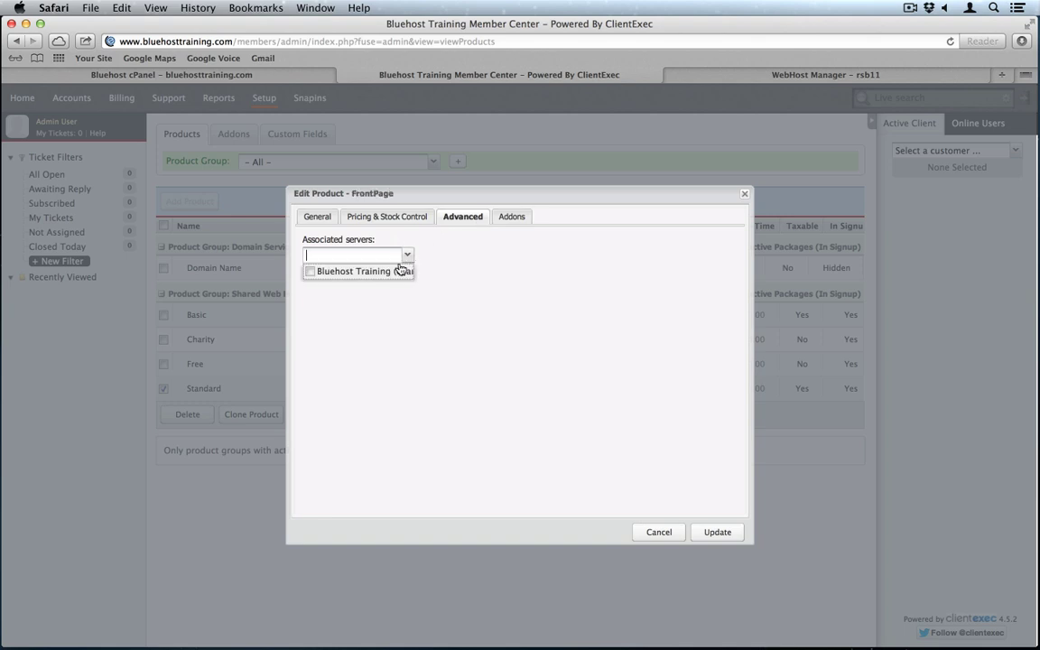
pyautogui.click(389, 271)
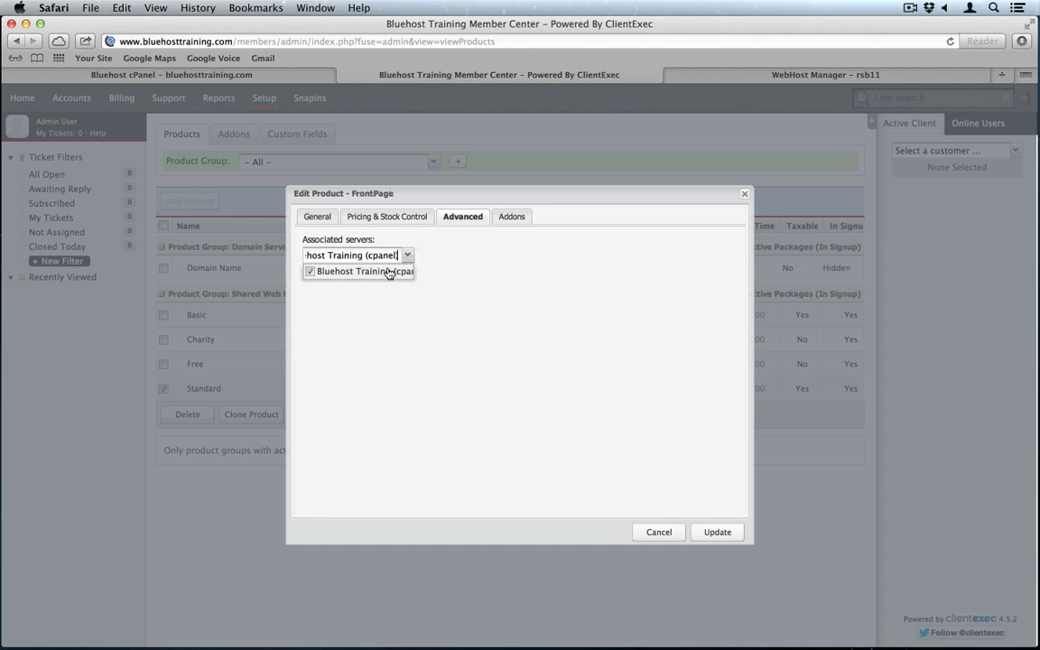
pyautogui.click(462, 269)
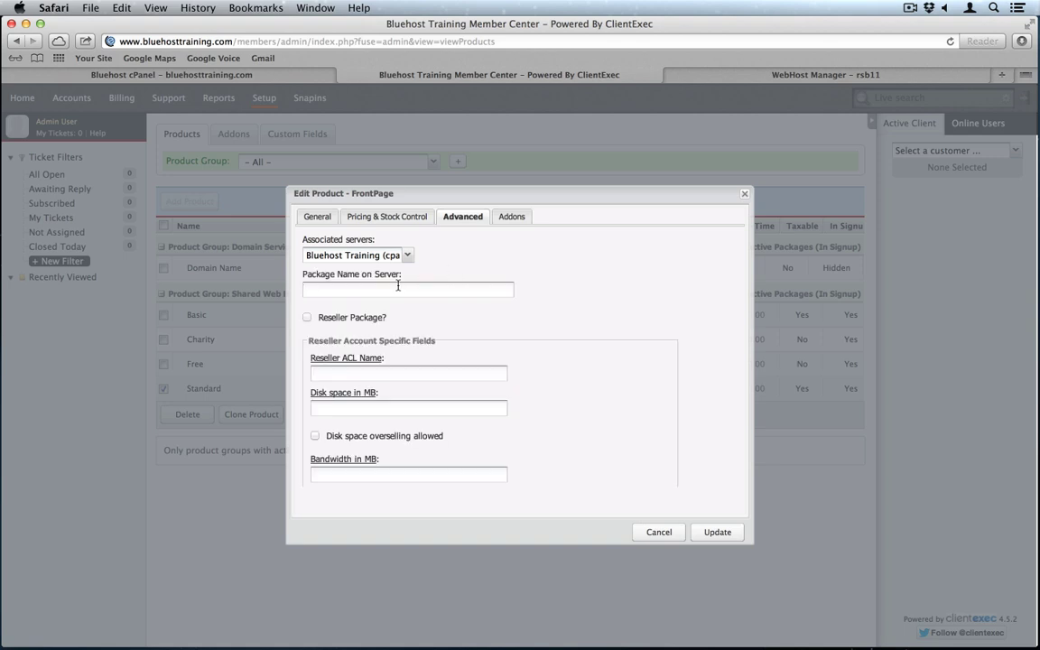
pyautogui.click(772, 77)
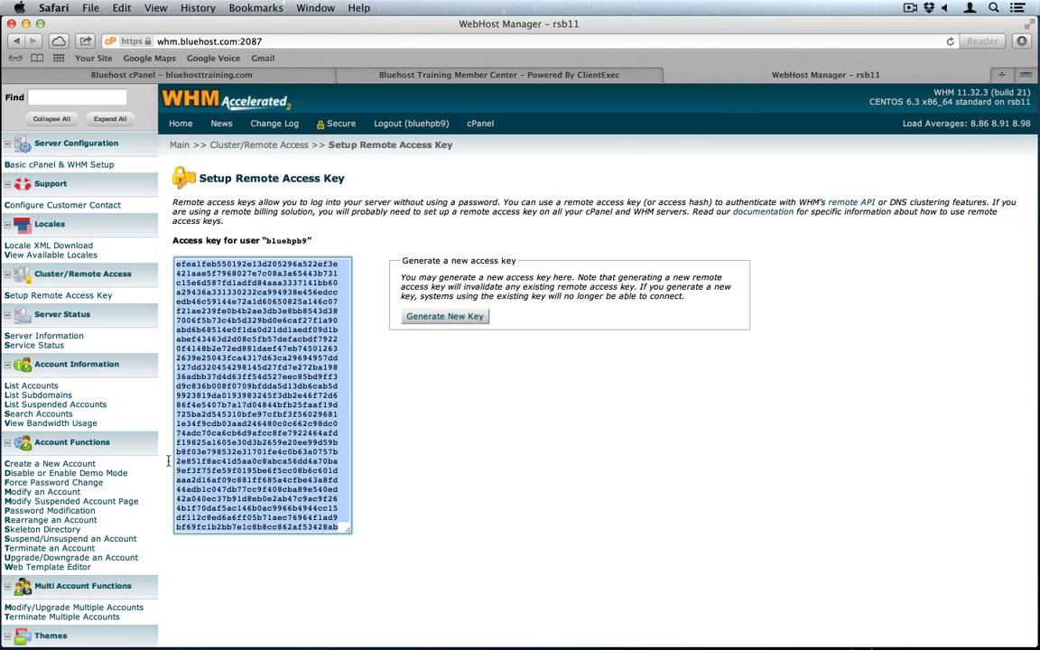
# Step: Copy the WHM package name bluehpb9_FrontPage into the product's Package Name on Server
pyautogui.scroll(-10, 133, 486)
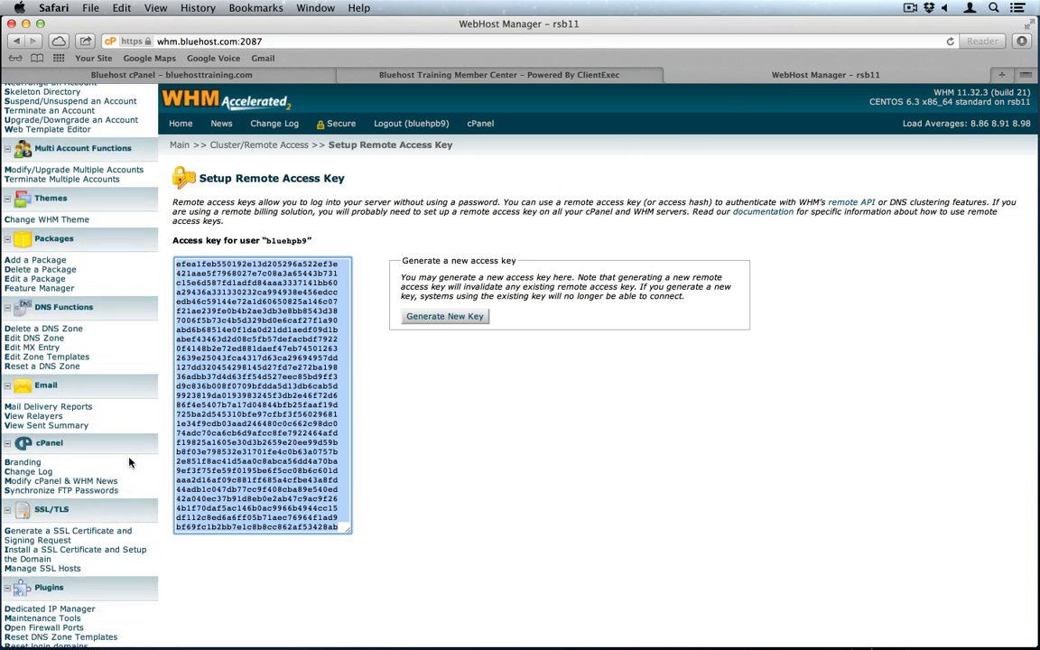
pyautogui.click(45, 279)
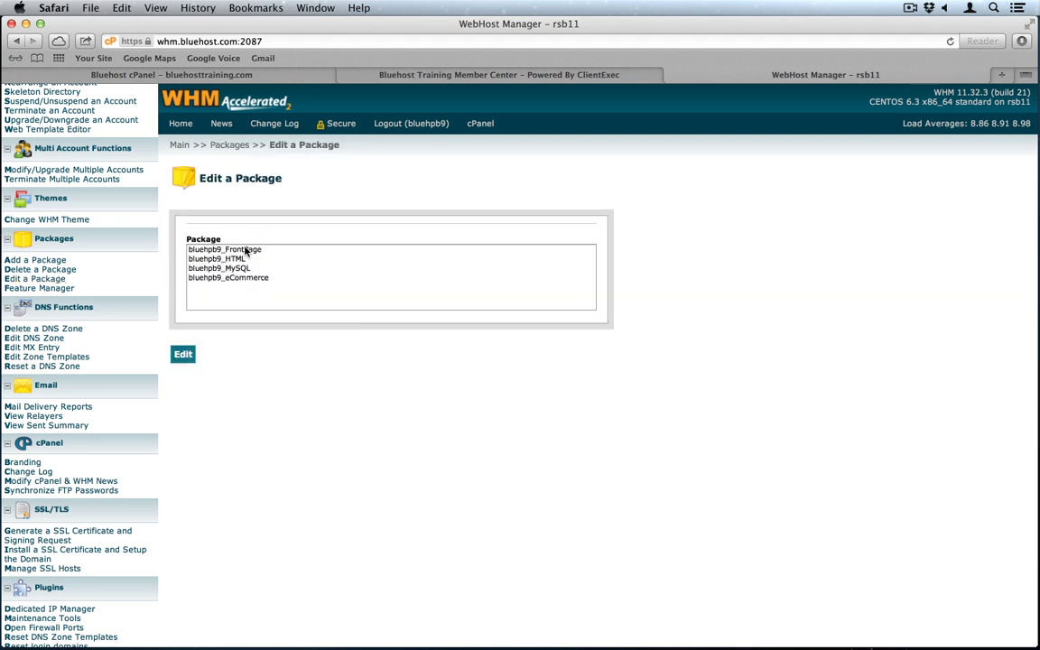
pyautogui.click(243, 251)
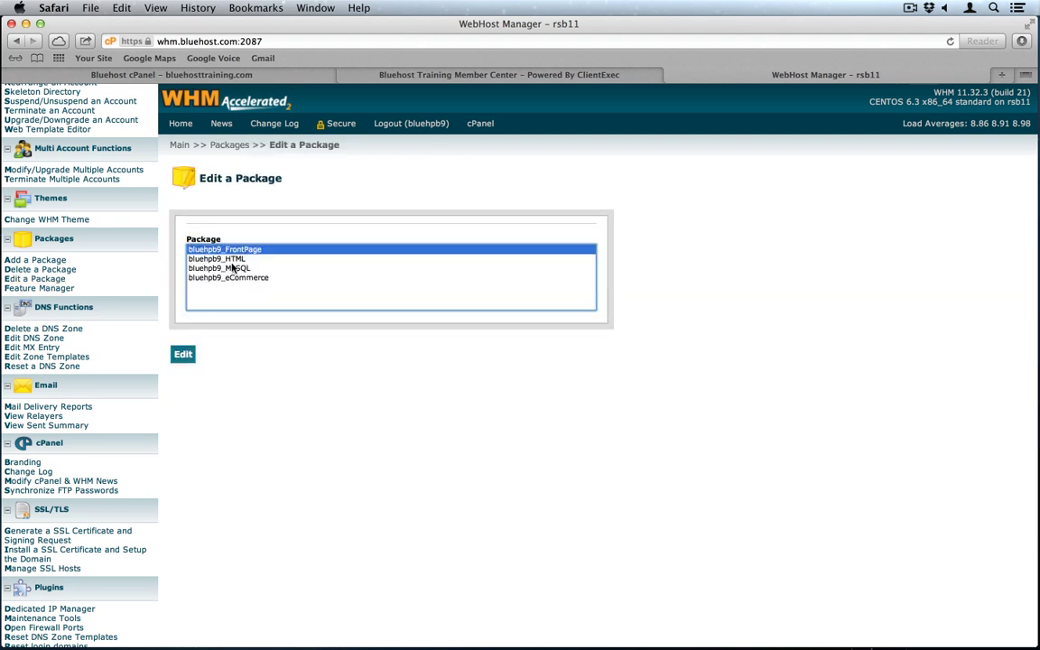
pyautogui.click(180, 355)
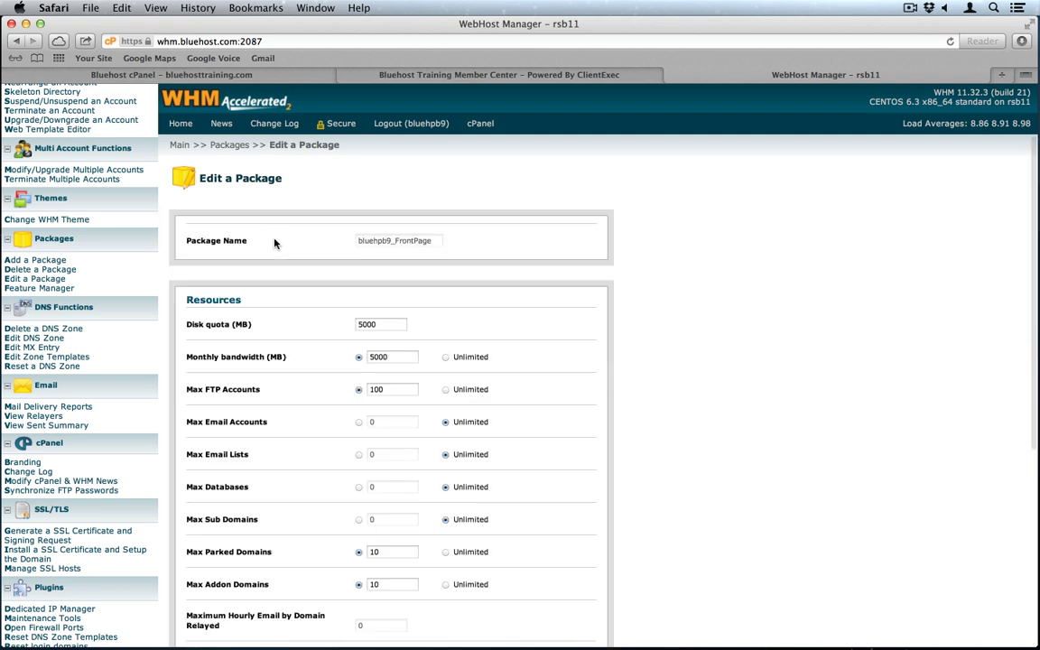
pyautogui.doubleClick(388, 242)
pyautogui.press('super+c')
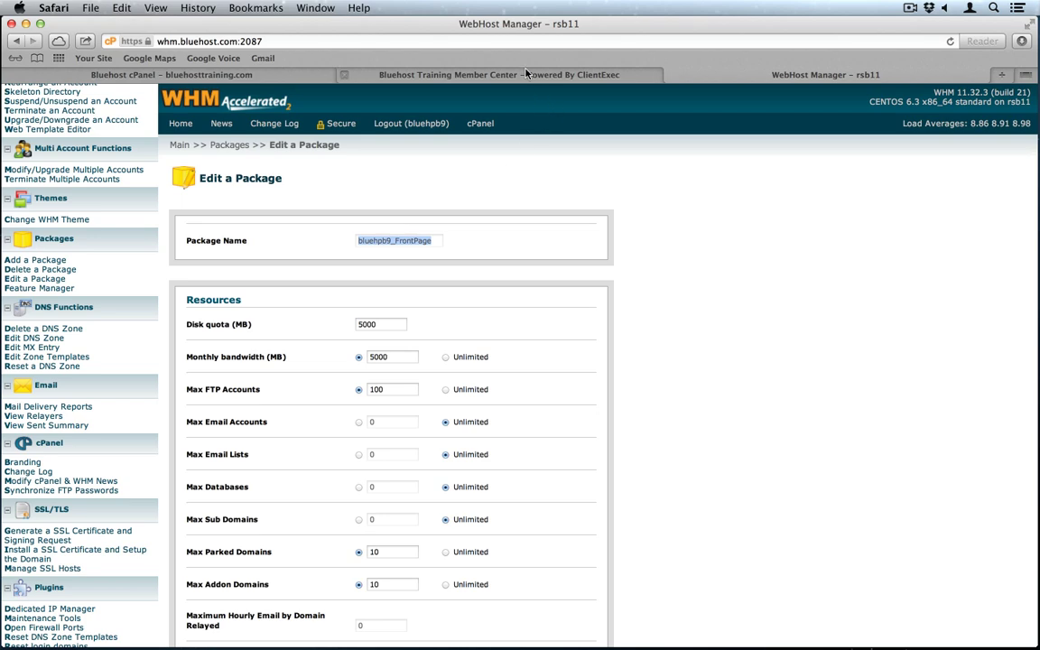
pyautogui.click(473, 70)
pyautogui.press('super+v')
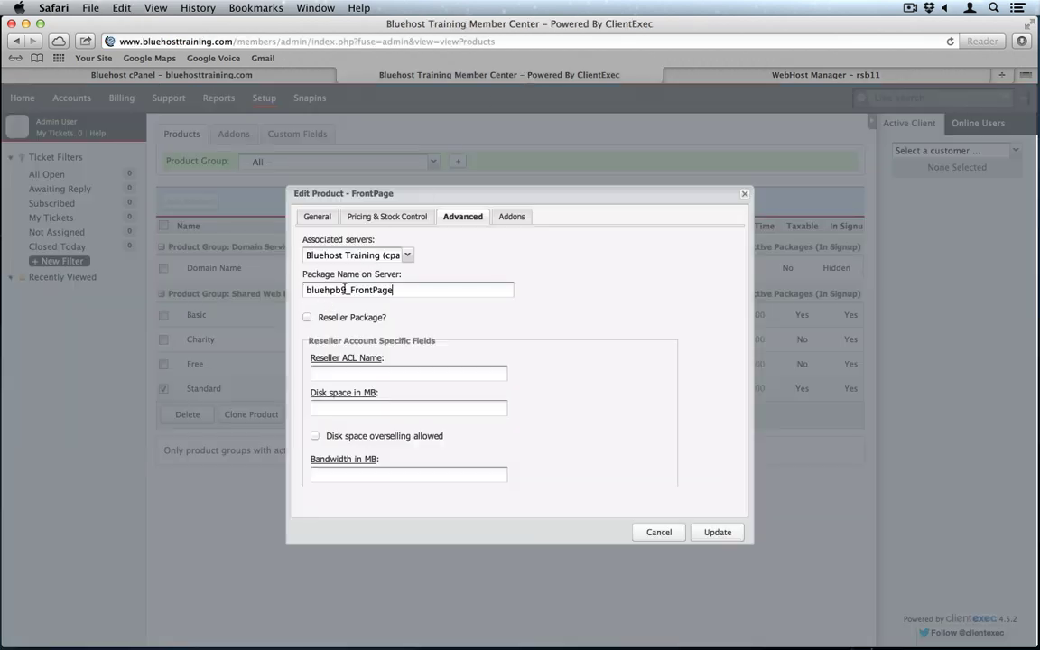
# Step: Save the FrontPage product so it replaces Standard in the product list
pyautogui.click(731, 532)
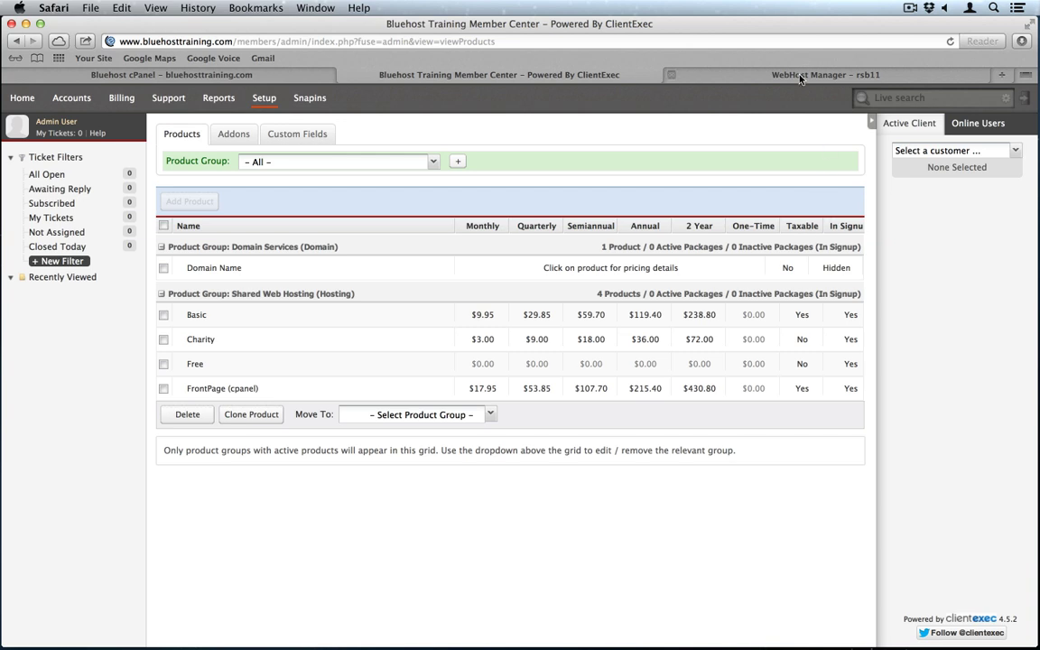
# Step: Load bluehosttraining.com/members/ in the WHM tab and open the Shared Web Hosting order page
pyautogui.click(718, 71)
pyautogui.click(736, 39)
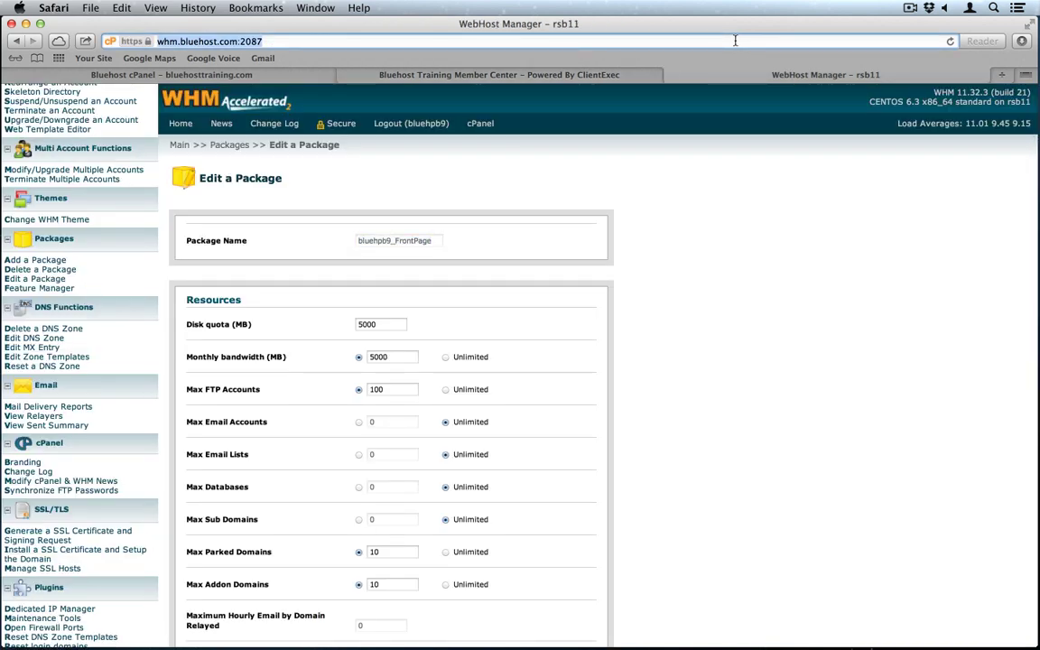
pyautogui.write('bluehosttraining')
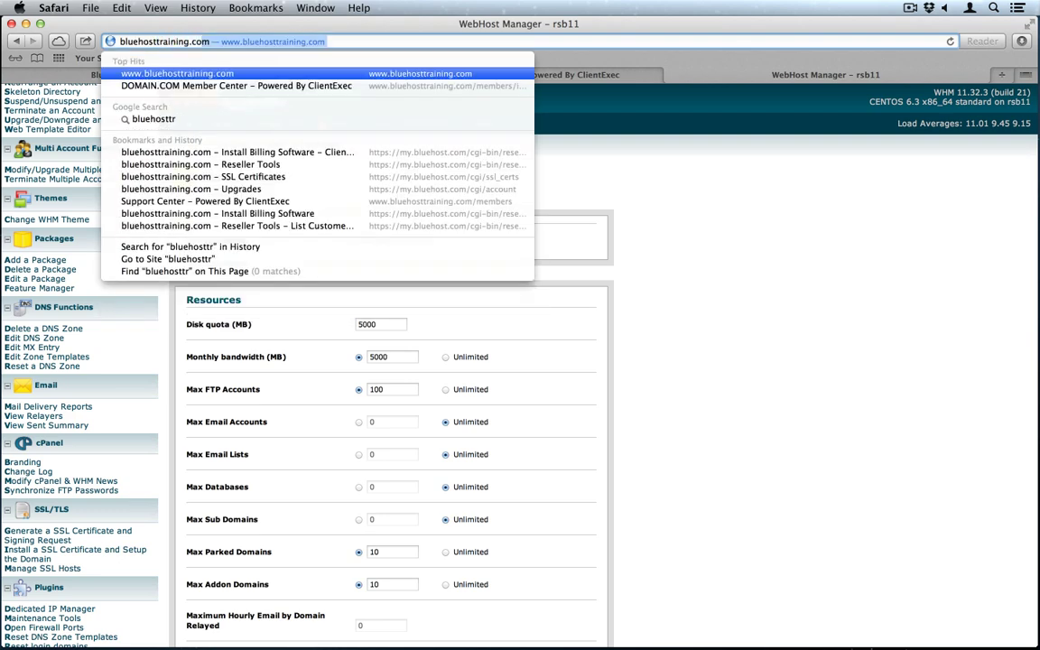
pyautogui.press('Right')
pyautogui.write('/mem')
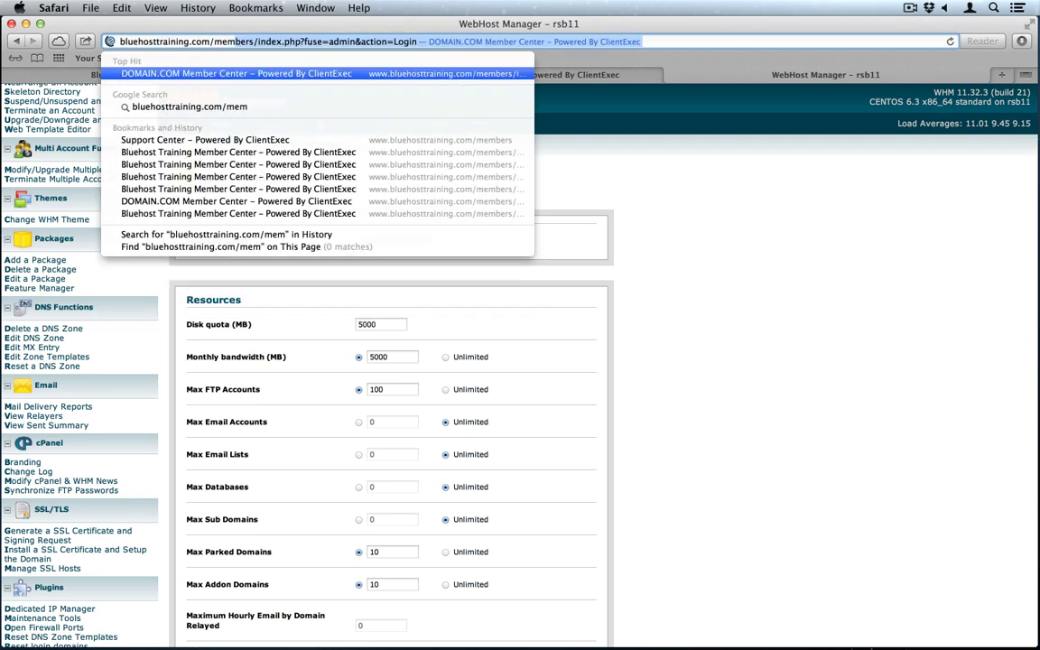
pyautogui.write('bers/')
pyautogui.press('Return')
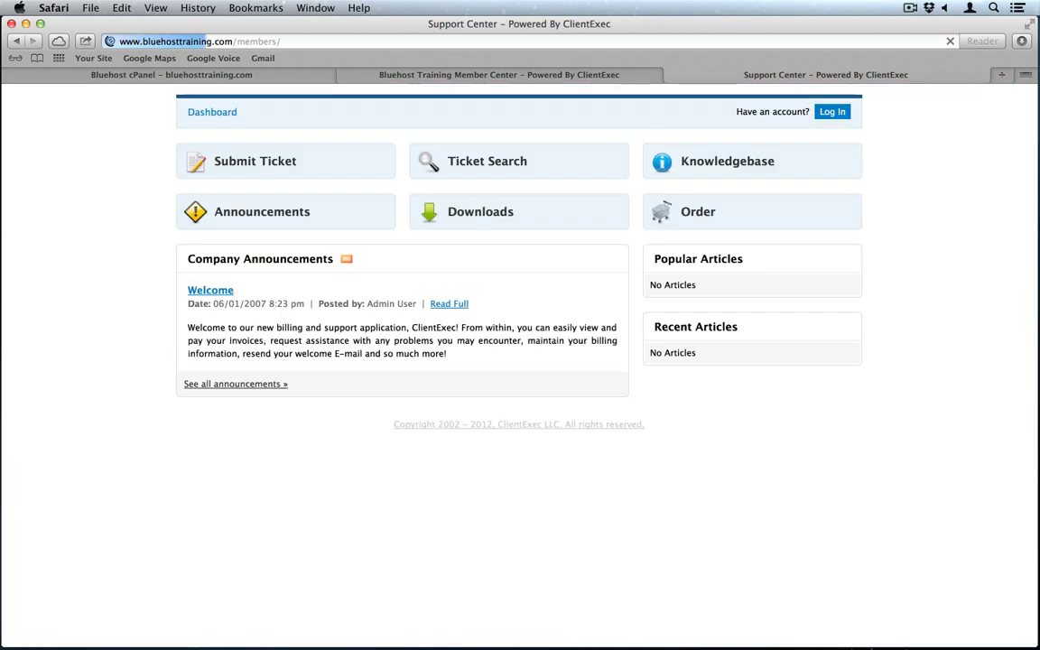
pyautogui.click(744, 204)
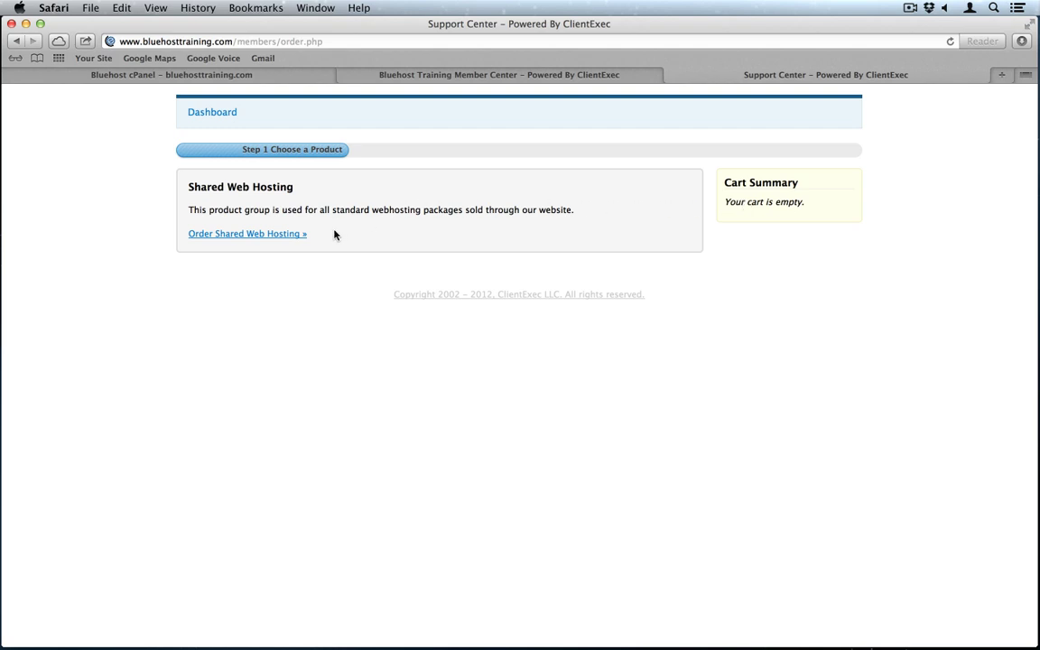
pyautogui.click(260, 234)
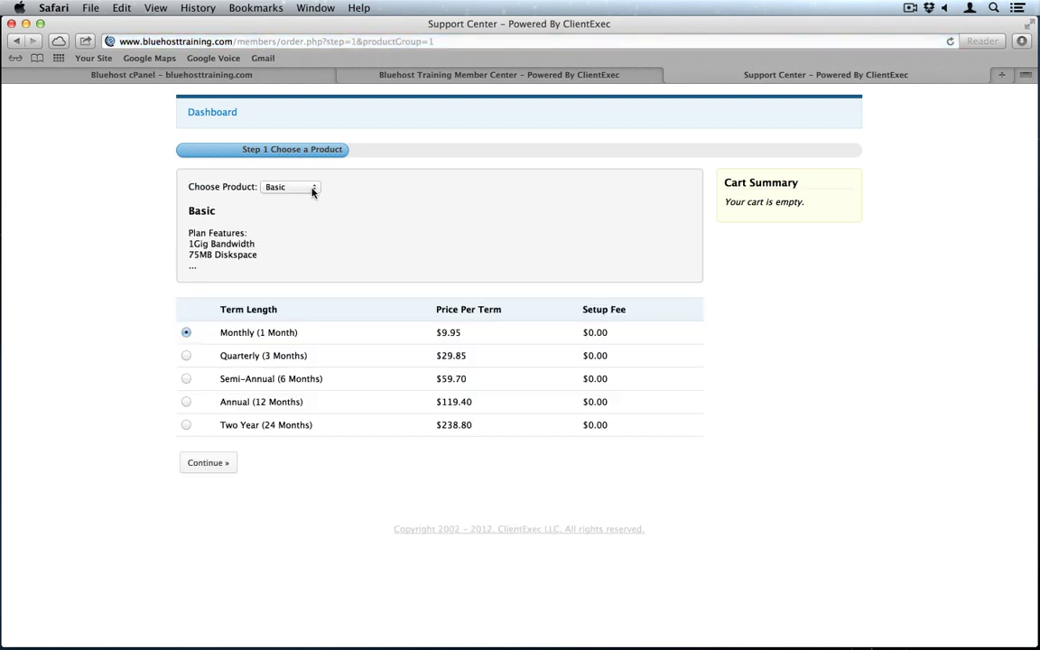
# Step: Choose the FrontPage hosting product and continue with the order
pyautogui.click(312, 187)
pyautogui.click(297, 198)
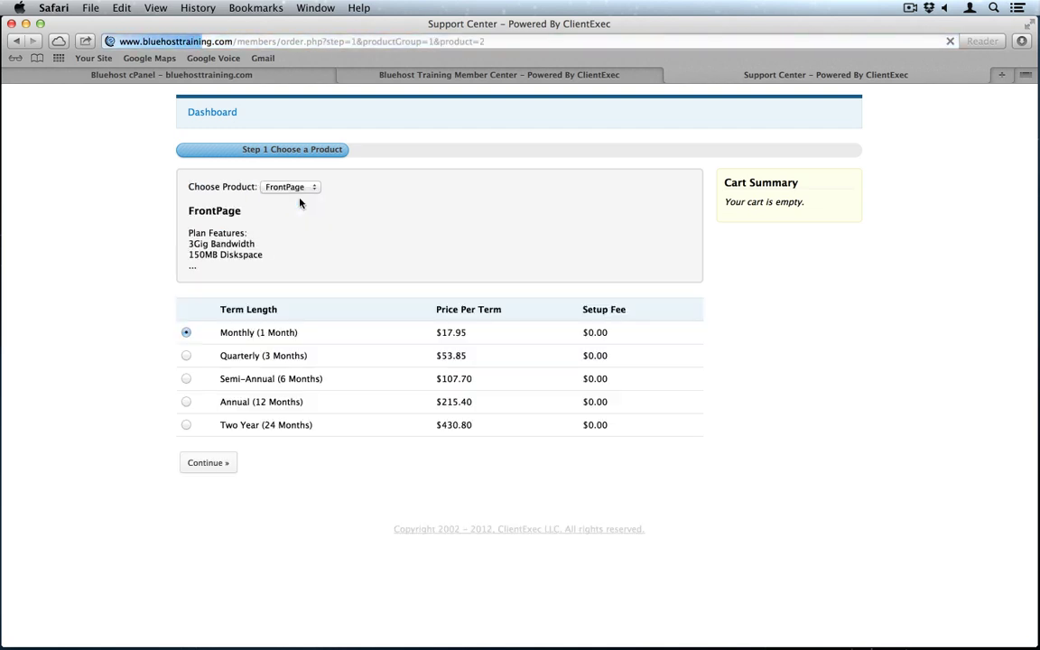
pyautogui.click(205, 464)
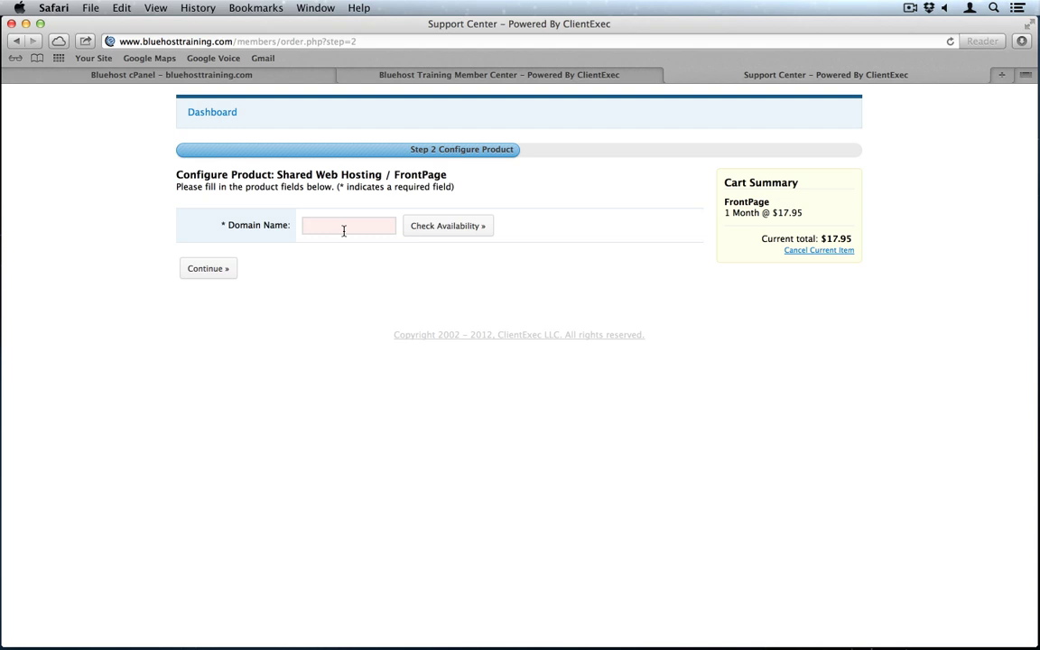
# Step: Enter example-transfer.com as the order's domain name
pyautogui.write('bluehost-resold.com')
pyautogui.press('super+a')
pyautogui.write('example.com')
pyautogui.press('BackSpace')
pyautogui.press('BackSpace')
pyautogui.press('BackSpace')
pyautogui.press('BackSpace')
pyautogui.write('-transfer.com')
# Step: Submit the domain and fill in the customer's first and last name
pyautogui.click(214, 269)
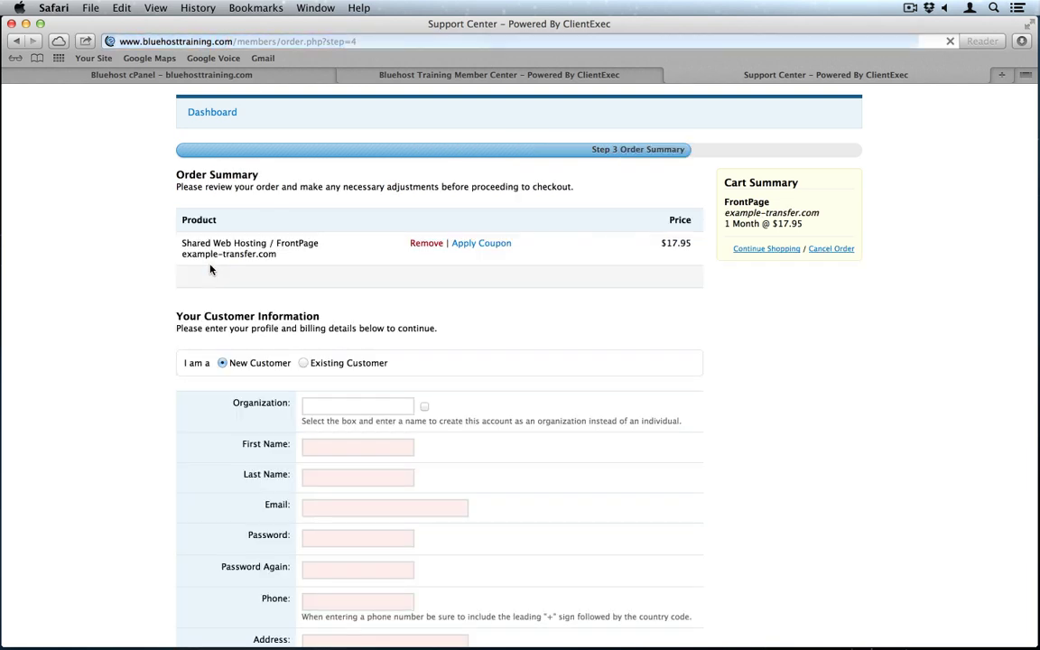
pyautogui.scroll(-4, 118, 357)
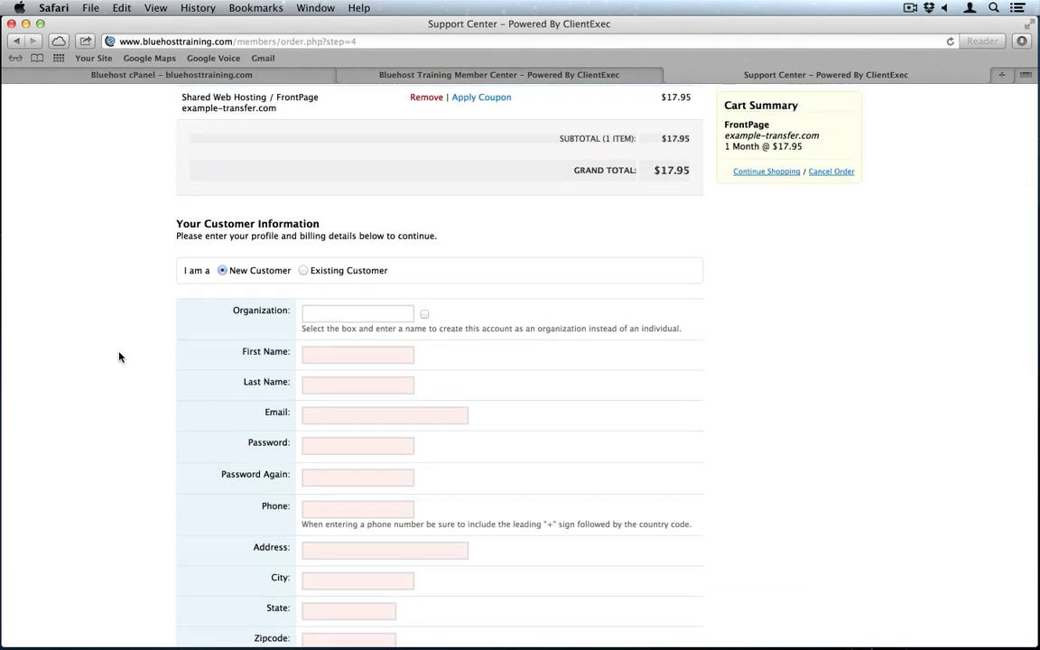
pyautogui.scroll(-1, 118, 357)
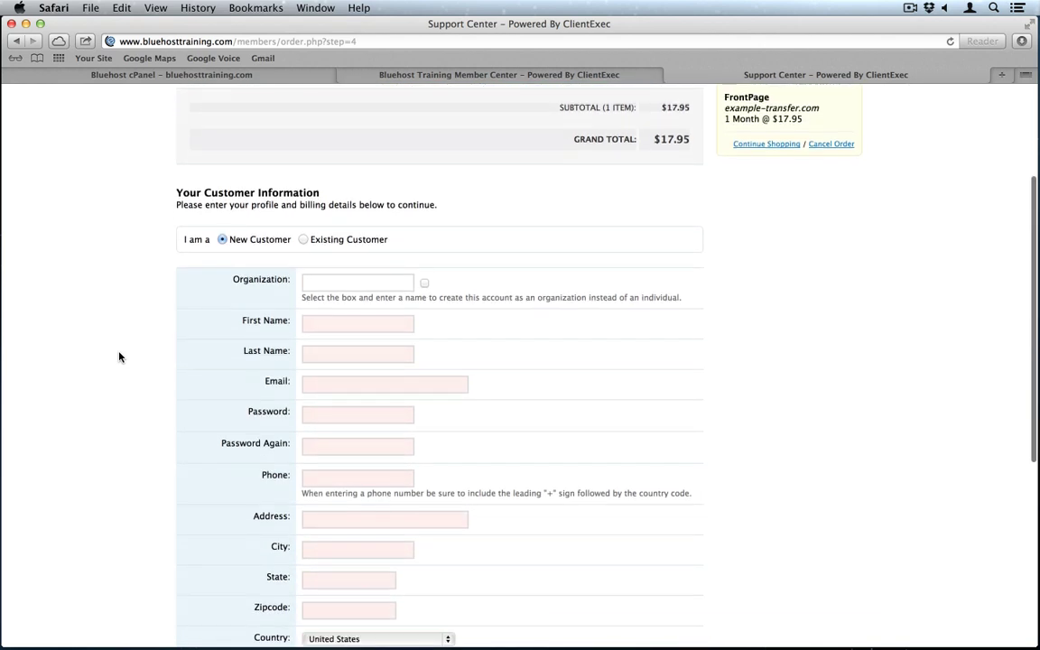
pyautogui.click(318, 325)
pyautogui.write('jacob')
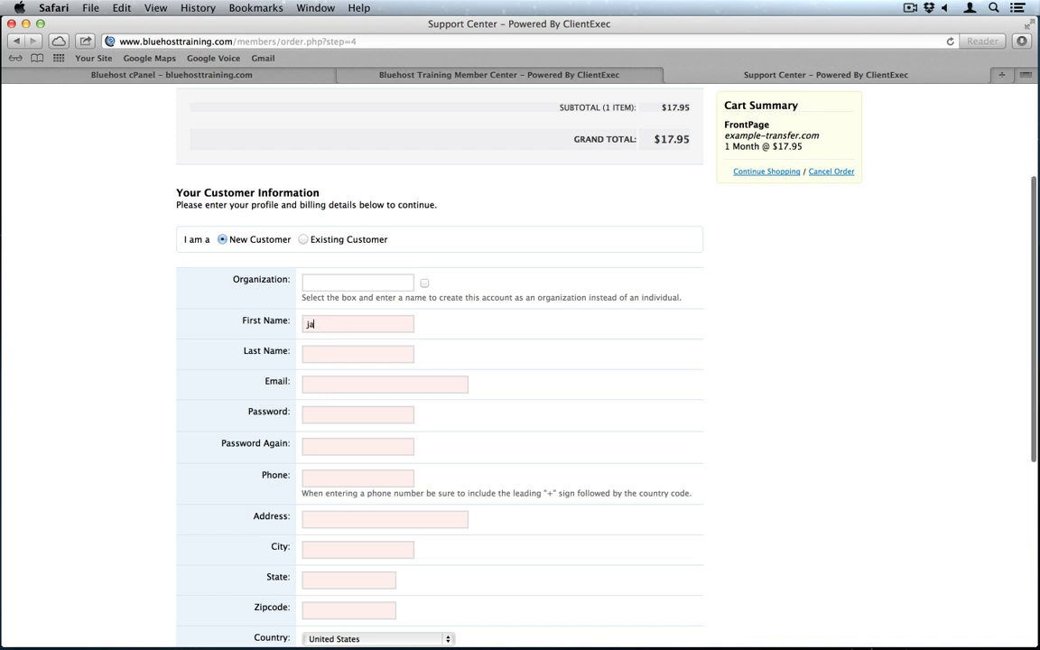
pyautogui.doubleClick(310, 323)
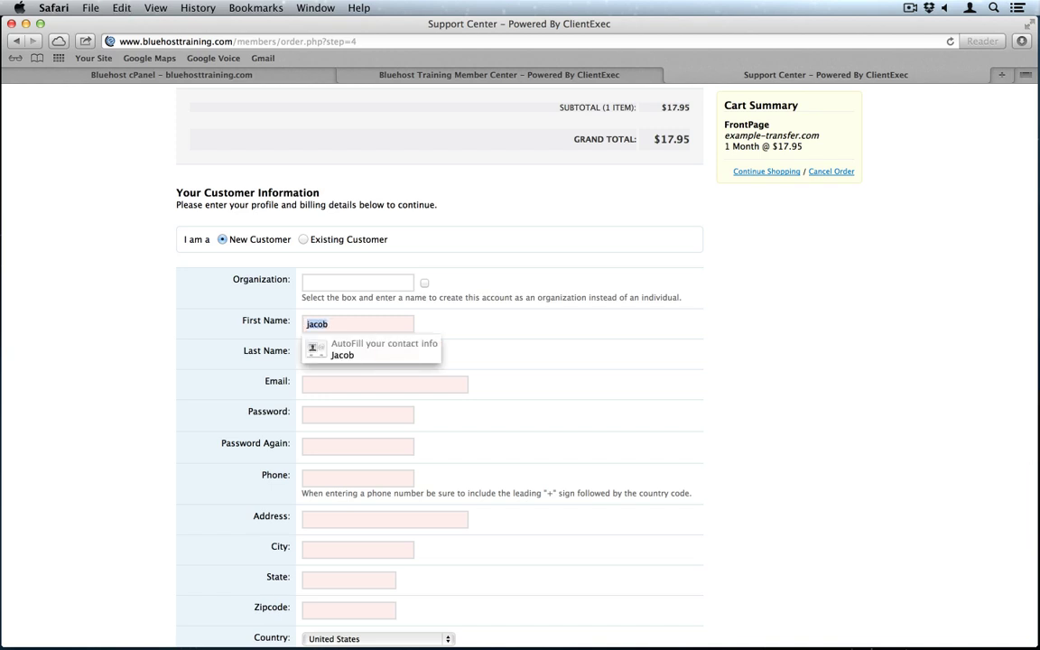
pyautogui.press('Tab')
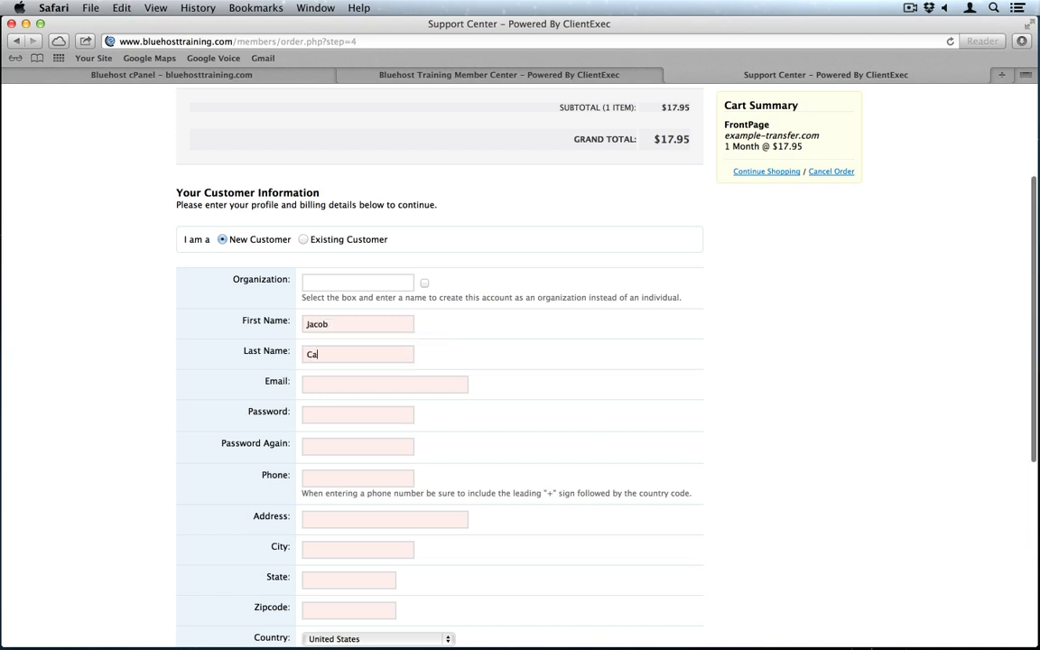
# Step: Enter the customer's e-mail address and set and confirm the account password
pyautogui.scroll(-2, 361, 316)
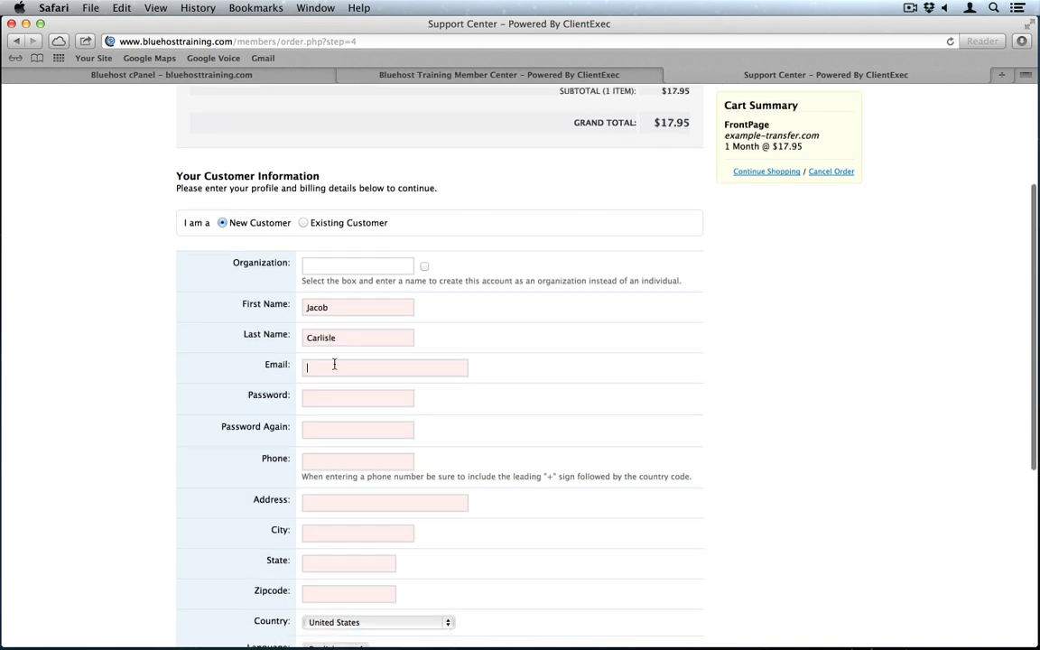
pyautogui.click(307, 368)
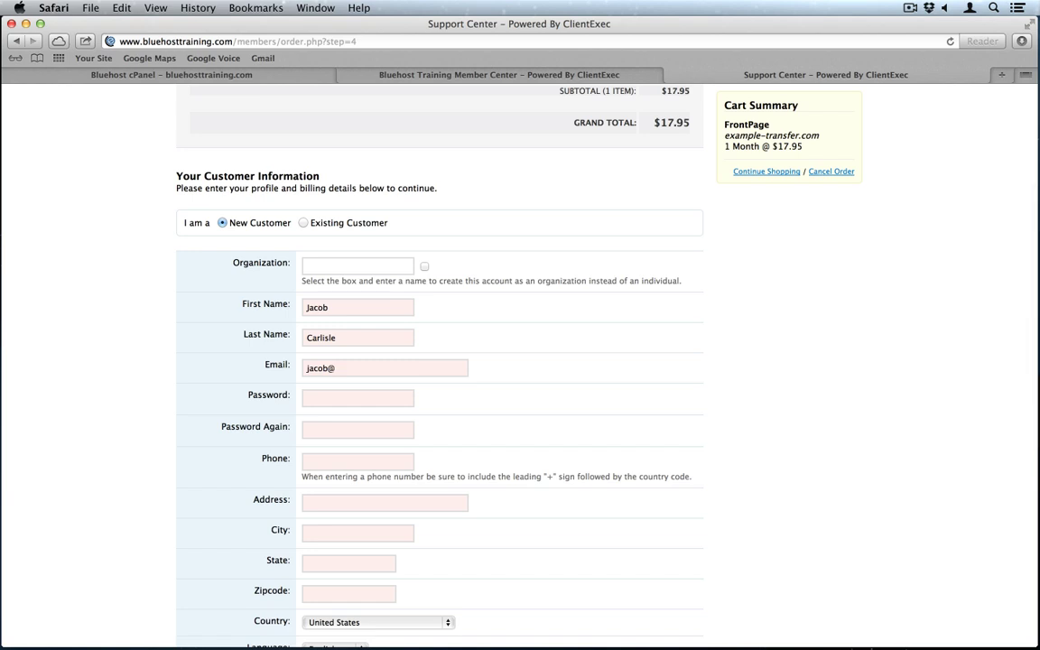
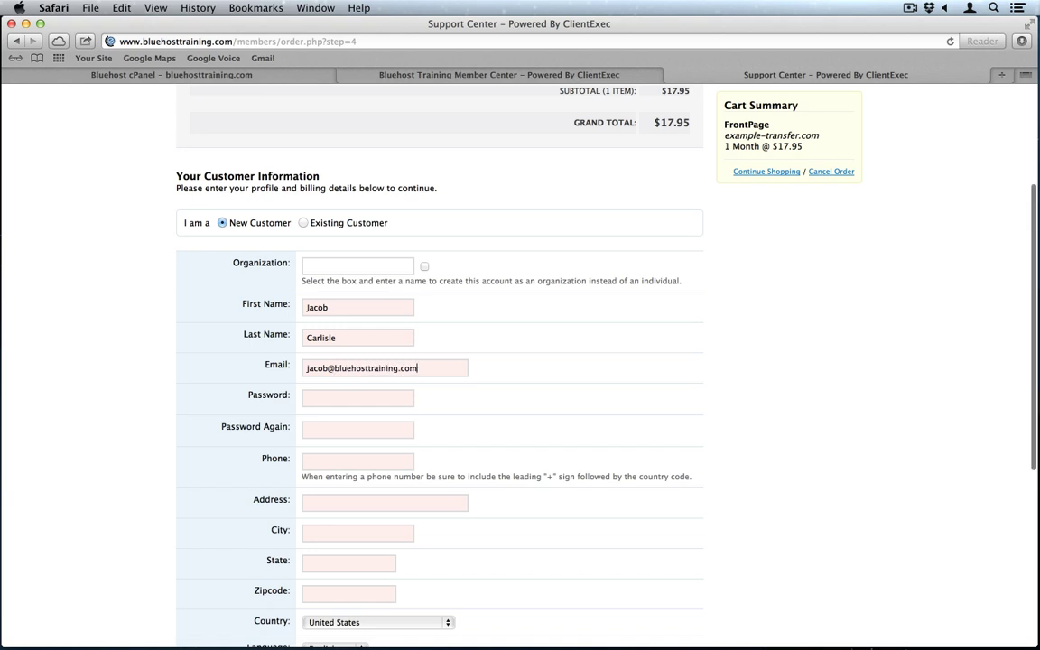
pyautogui.scroll(-5, 433, 361)
pyautogui.scroll(-1, 328, 334)
pyautogui.click(334, 210)
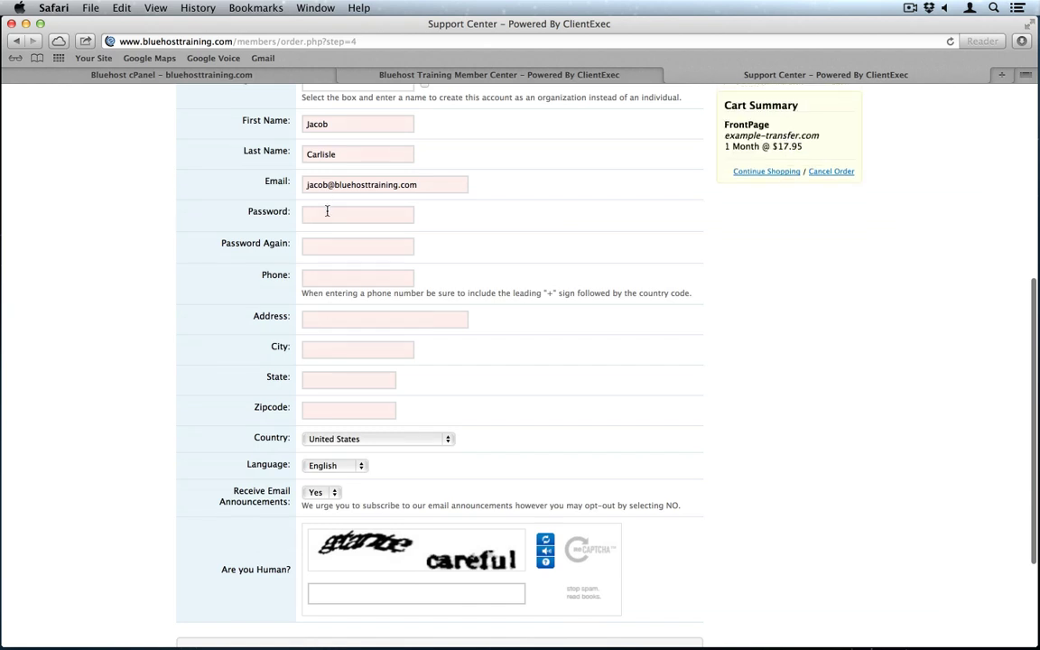
pyautogui.write('•••••••••••')
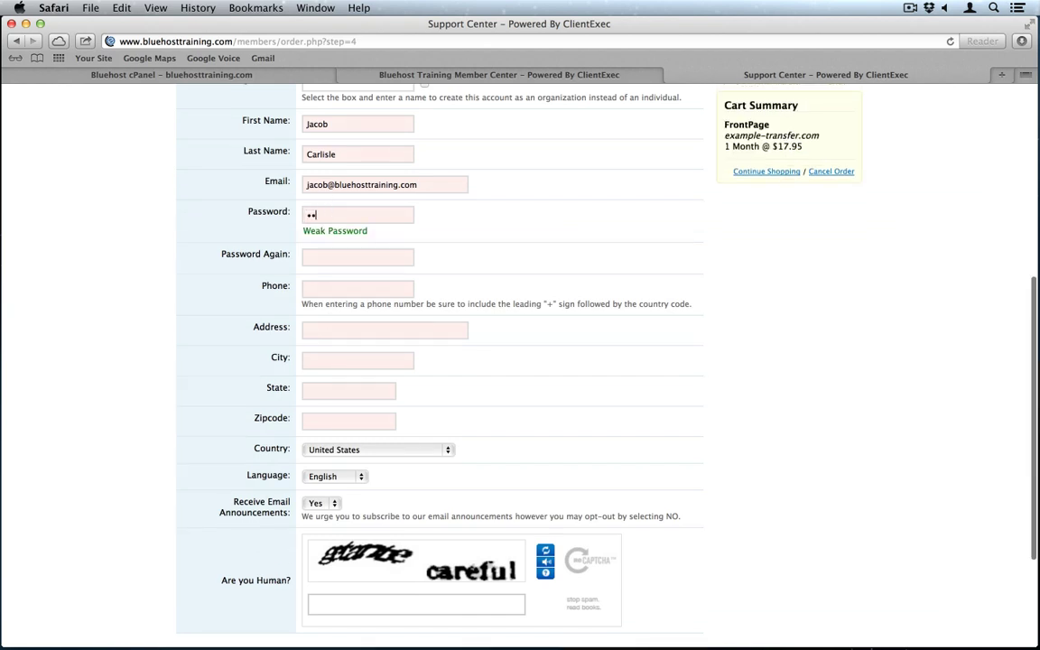
pyautogui.press('Tab')
pyautogui.write('•••••••••••')
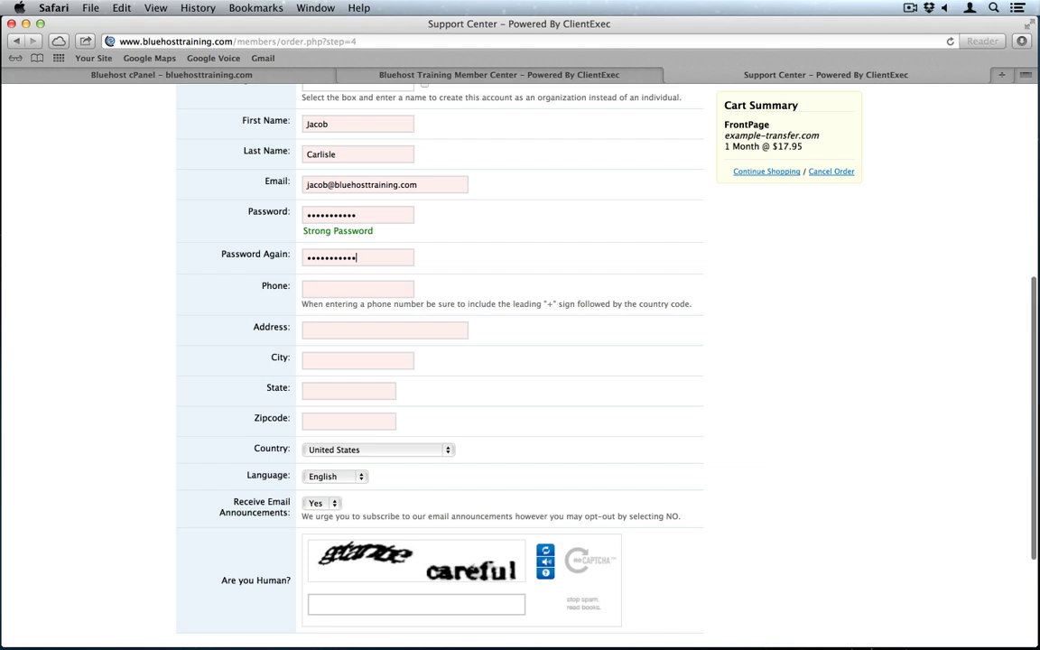
# Step: Fill in the customer's phone number, street address, city, state and zipcode
pyautogui.scroll(-1, 343, 271)
pyautogui.click(343, 262)
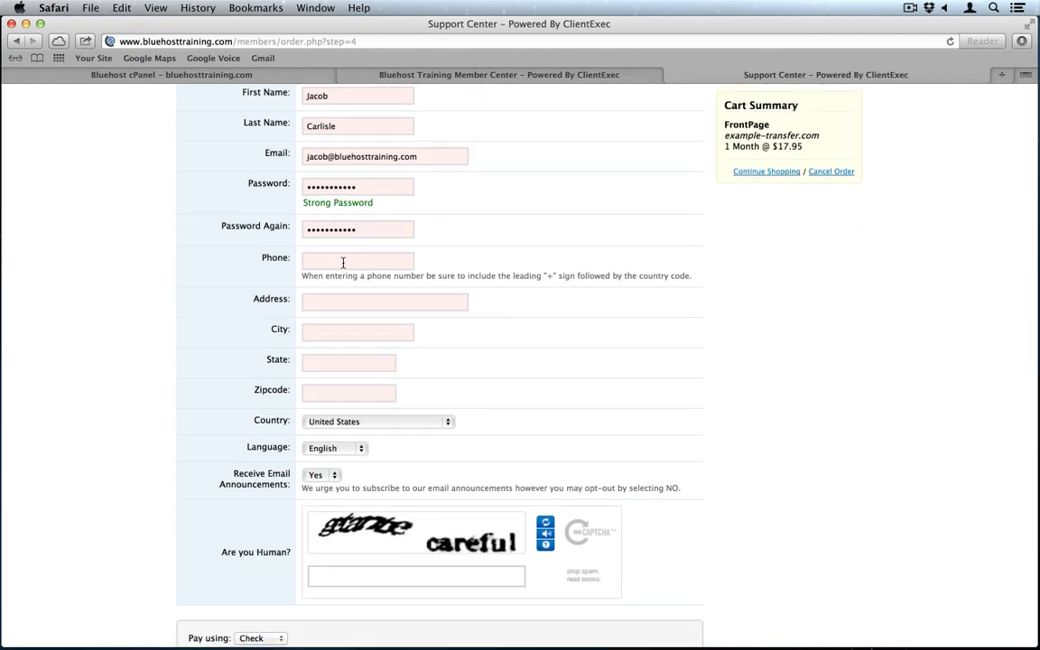
pyautogui.write('801')
pyautogui.press('super+a')
pyautogui.write('12345')
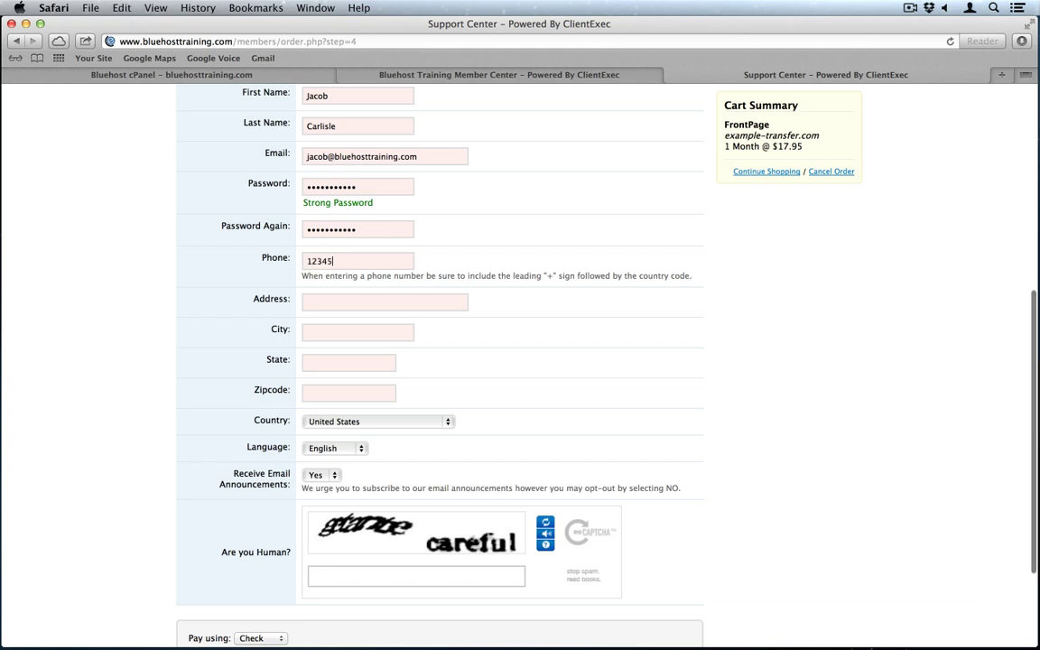
pyautogui.write('67890')
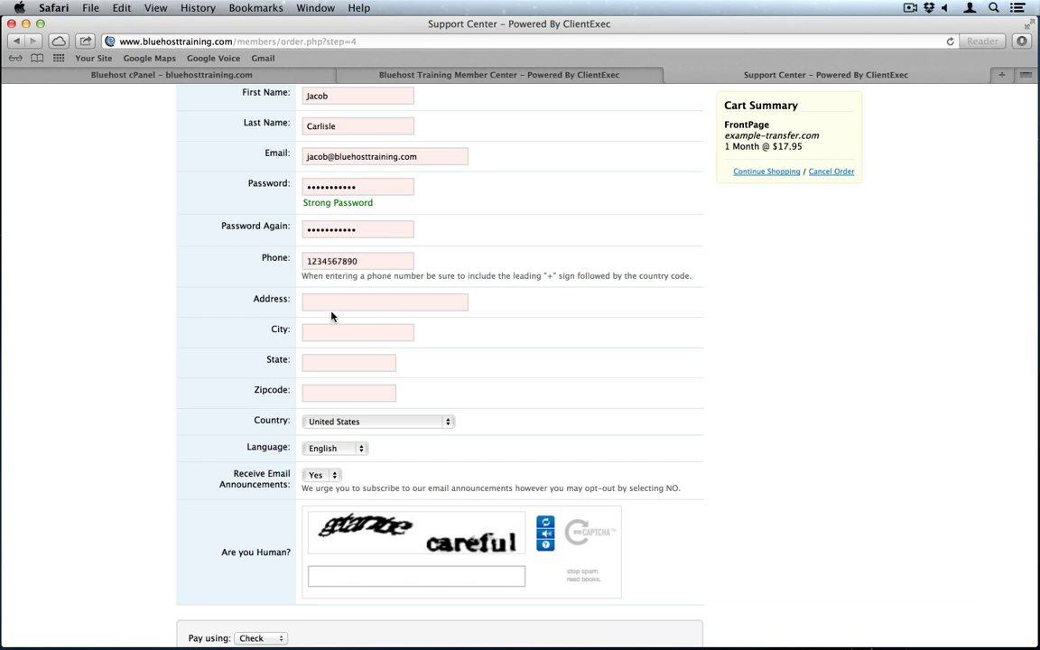
pyautogui.write('123 ')
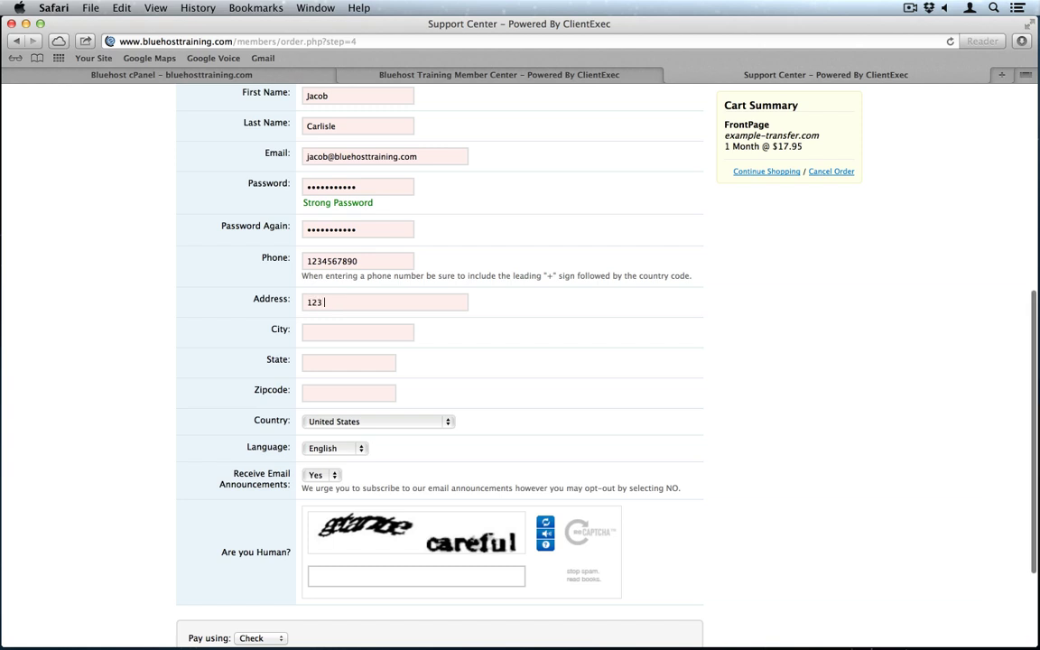
pyautogui.write('Street')
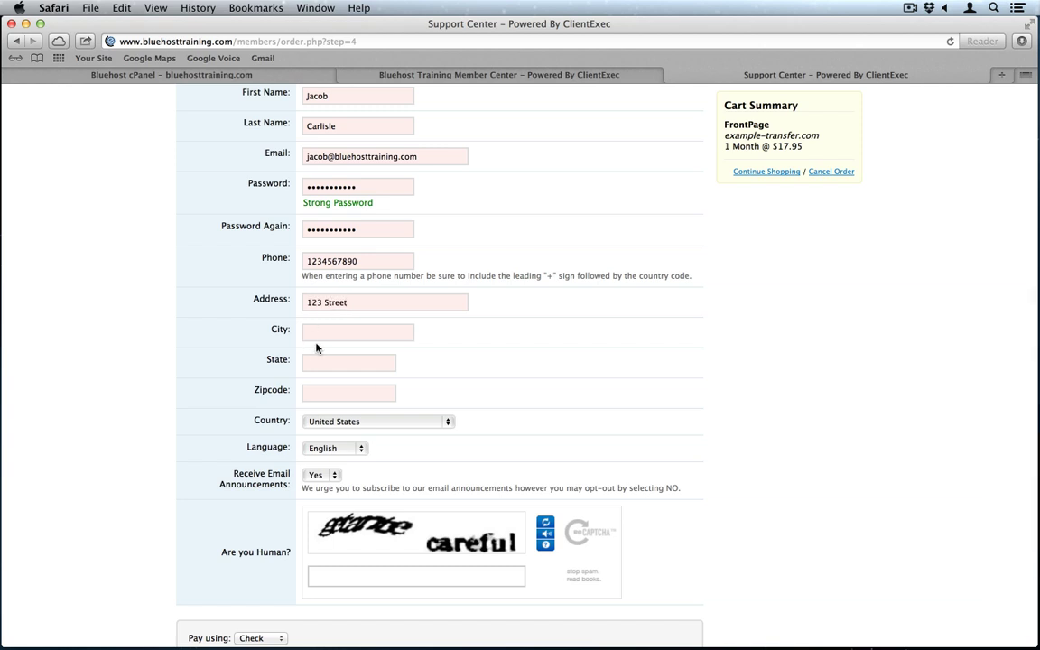
pyautogui.click(345, 336)
pyautogui.write('Ci')
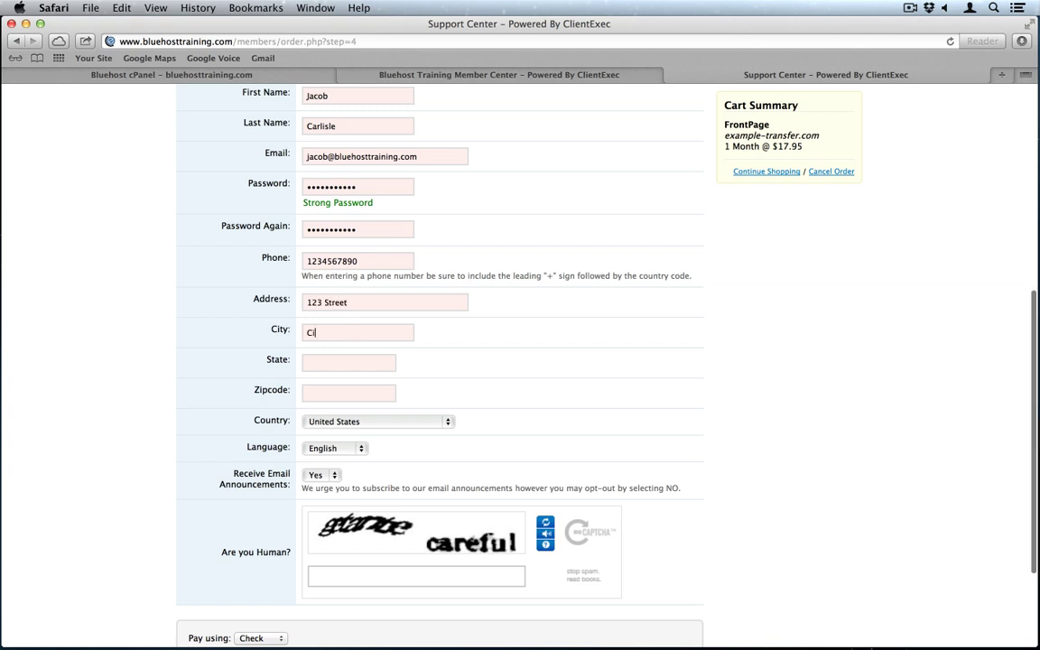
pyautogui.write('ty')
pyautogui.press('Tab')
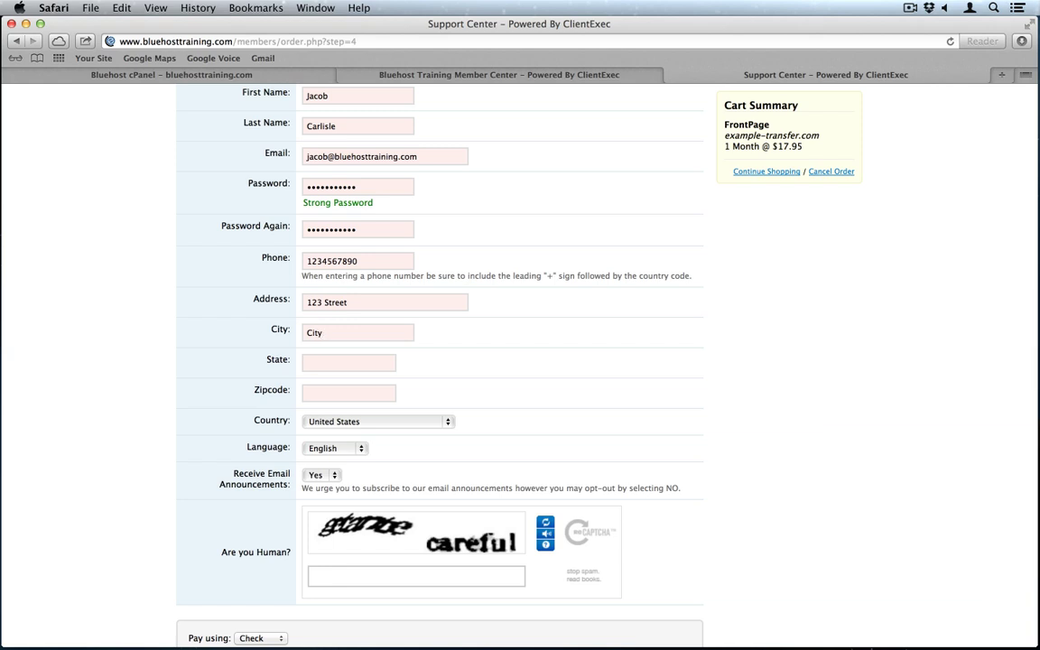
pyautogui.write('Utah8')
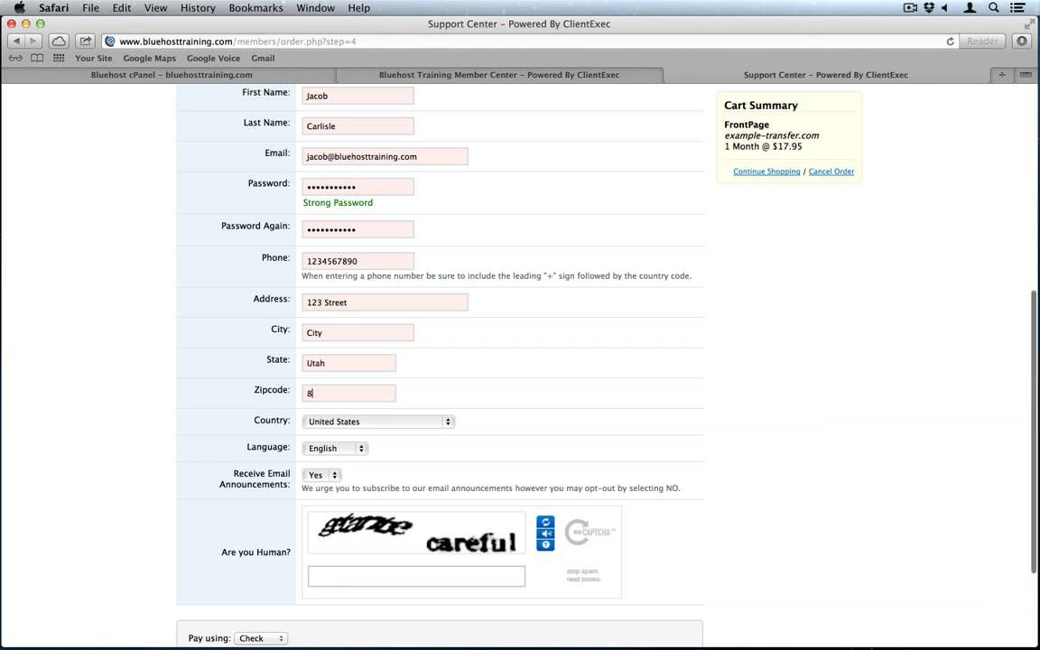
pyautogui.write('4606')
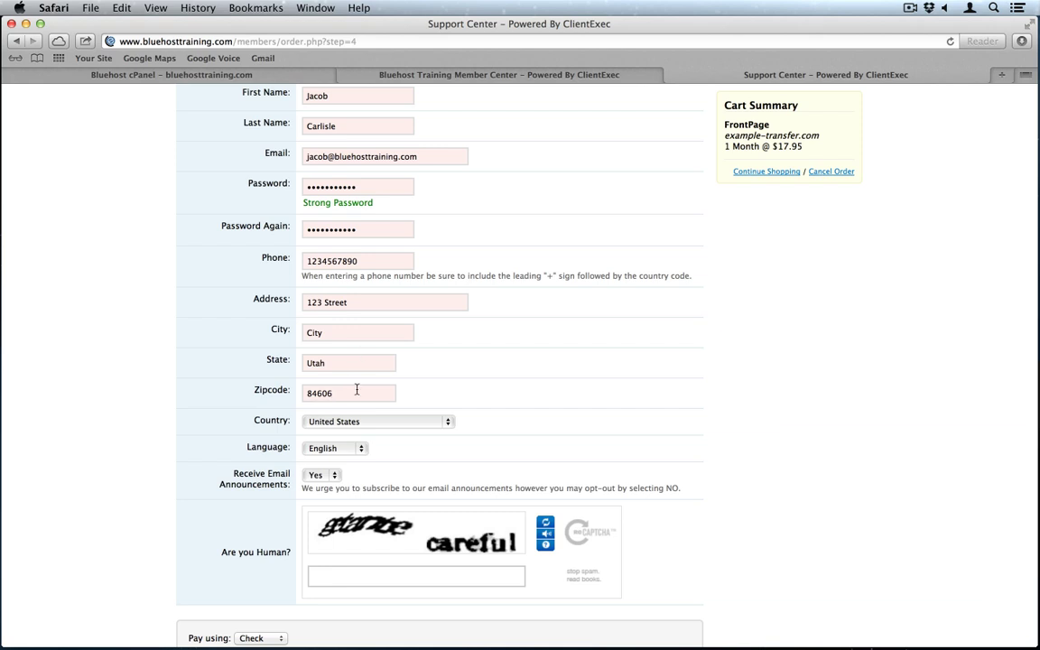
# Step: Answer the captcha and complete the FrontPage hosting order
pyautogui.scroll(-1, 323, 379)
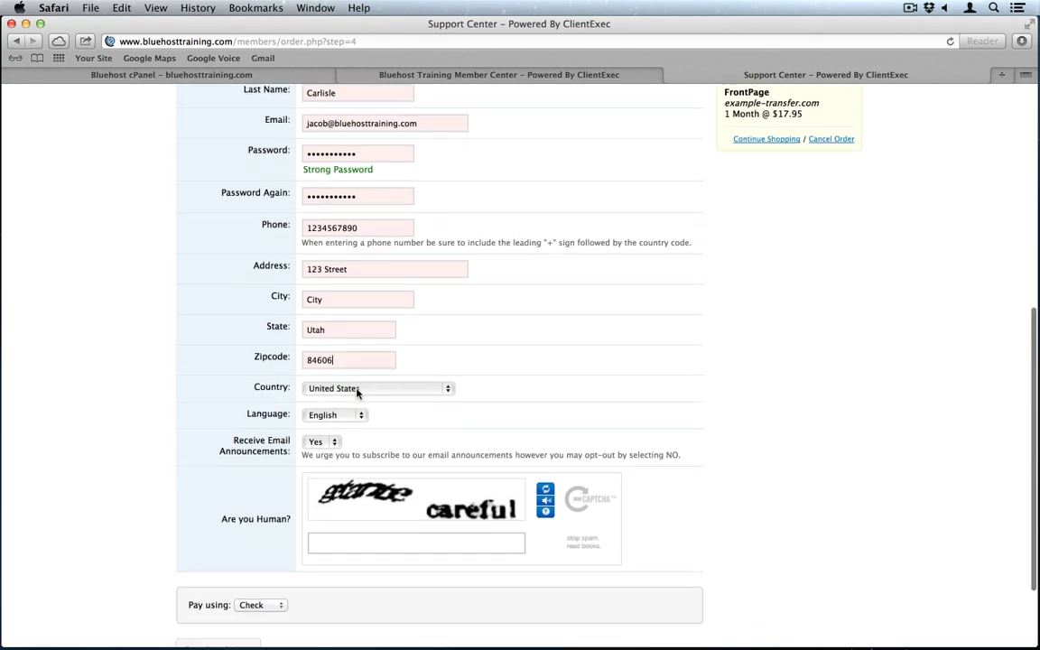
pyautogui.click(352, 544)
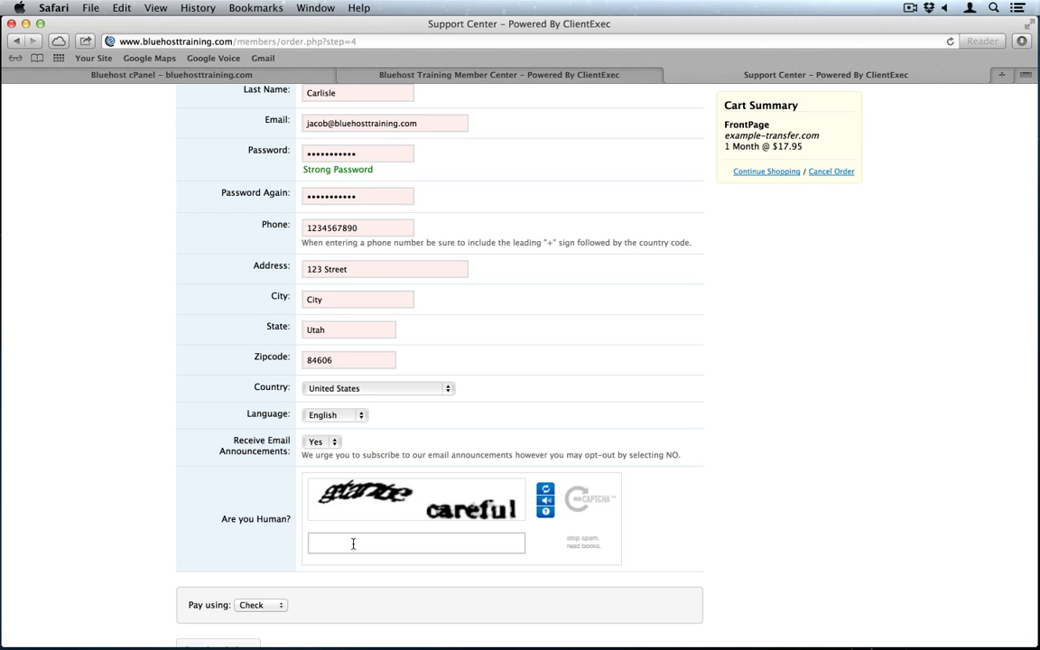
pyautogui.write('getar')
pyautogui.press('BackSpace')
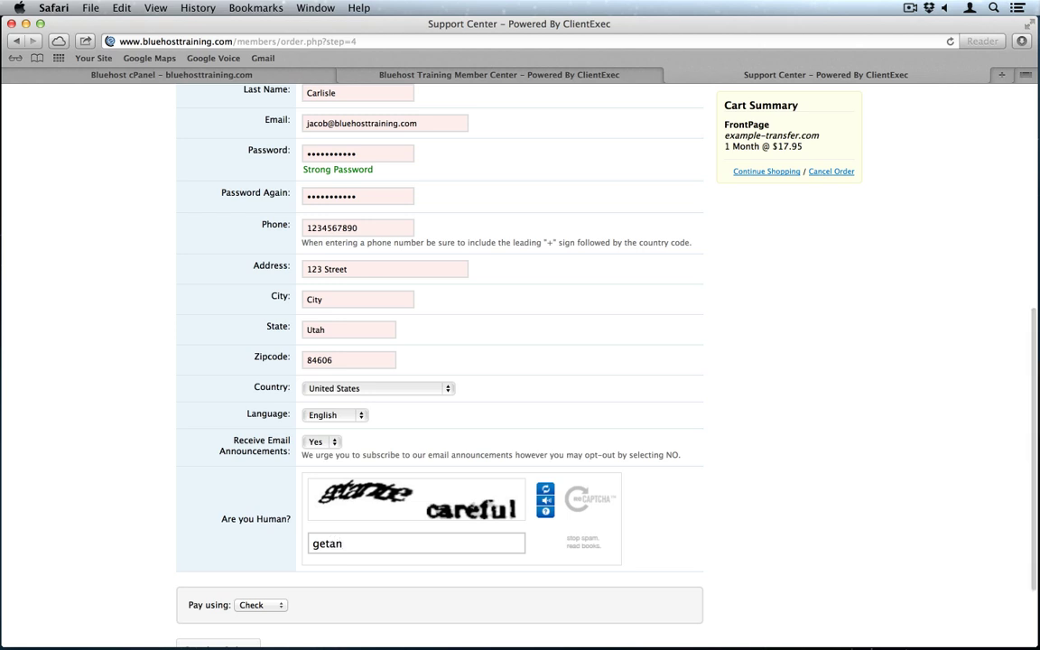
pyautogui.write('nte careful')
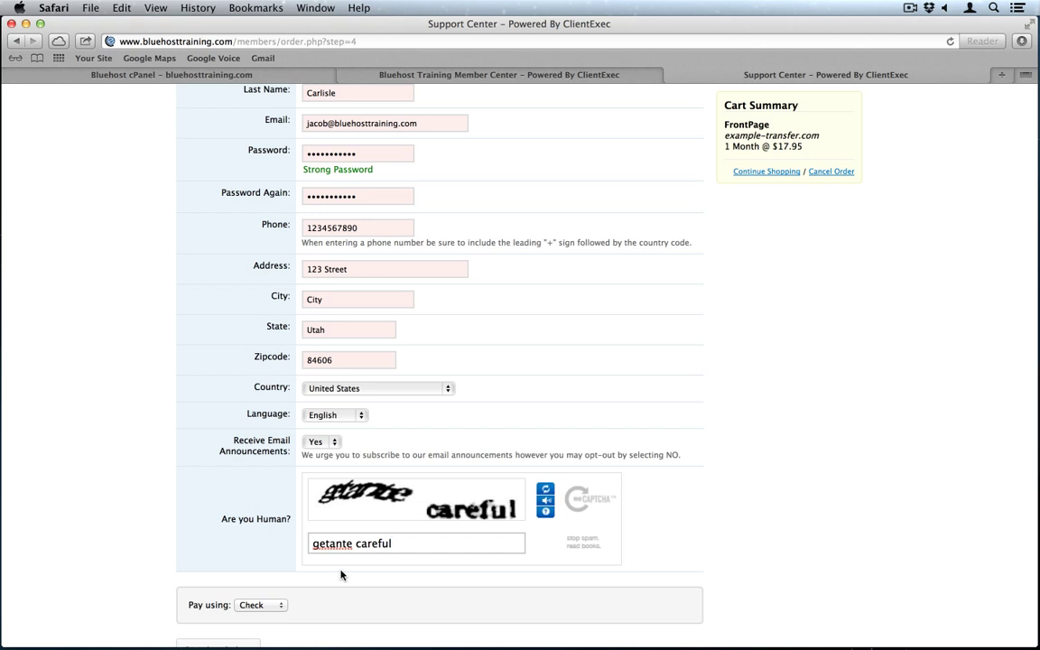
pyautogui.scroll(-2, 343, 572)
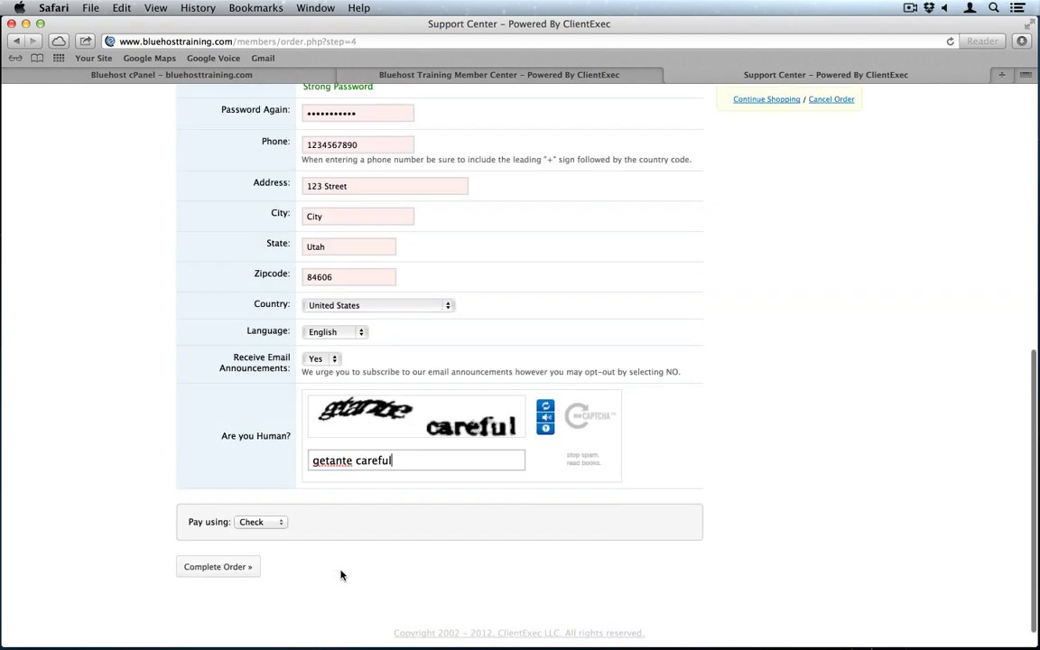
pyautogui.click(222, 567)
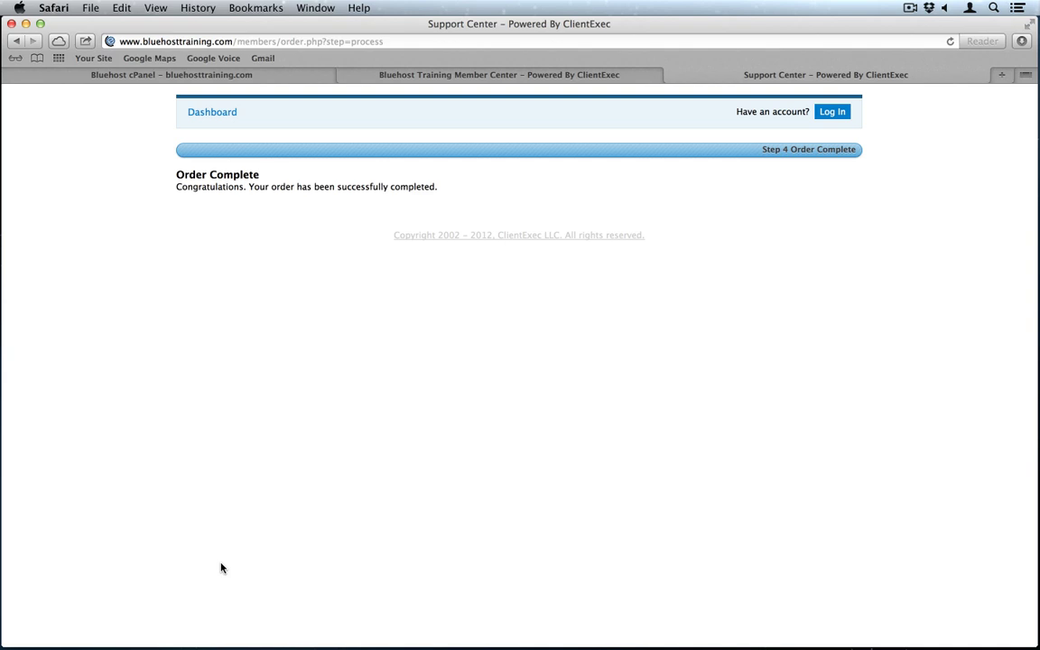
# Step: Activate the pending FrontPage account in Pending Orders, then view cPanel's List Customer Accounts
pyautogui.click(444, 78)
pyautogui.moveTo(60, 101)
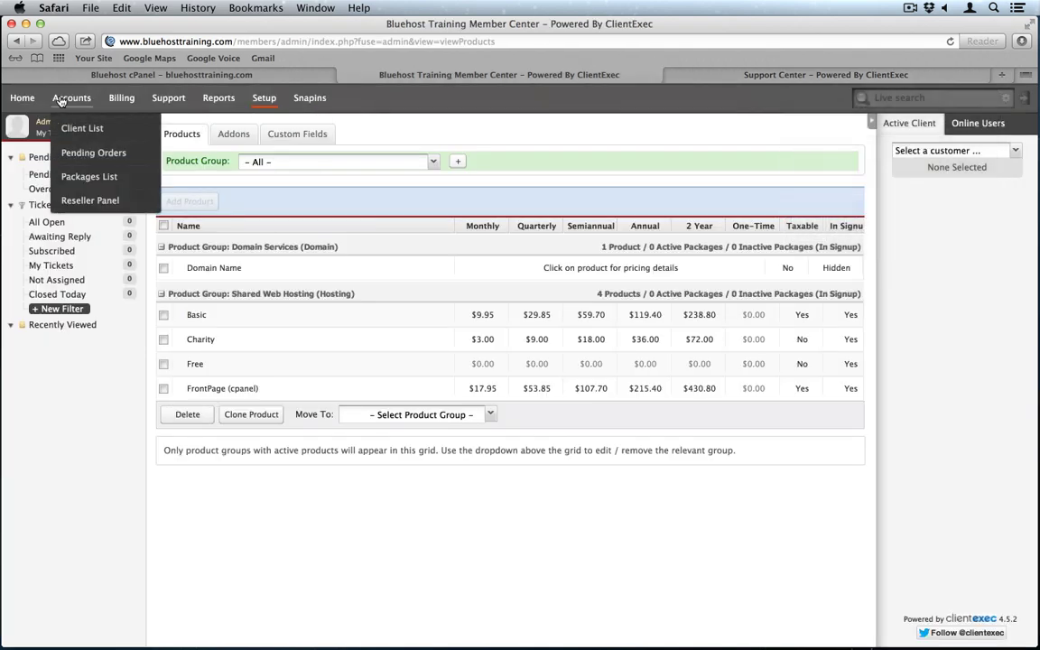
pyautogui.click(87, 151)
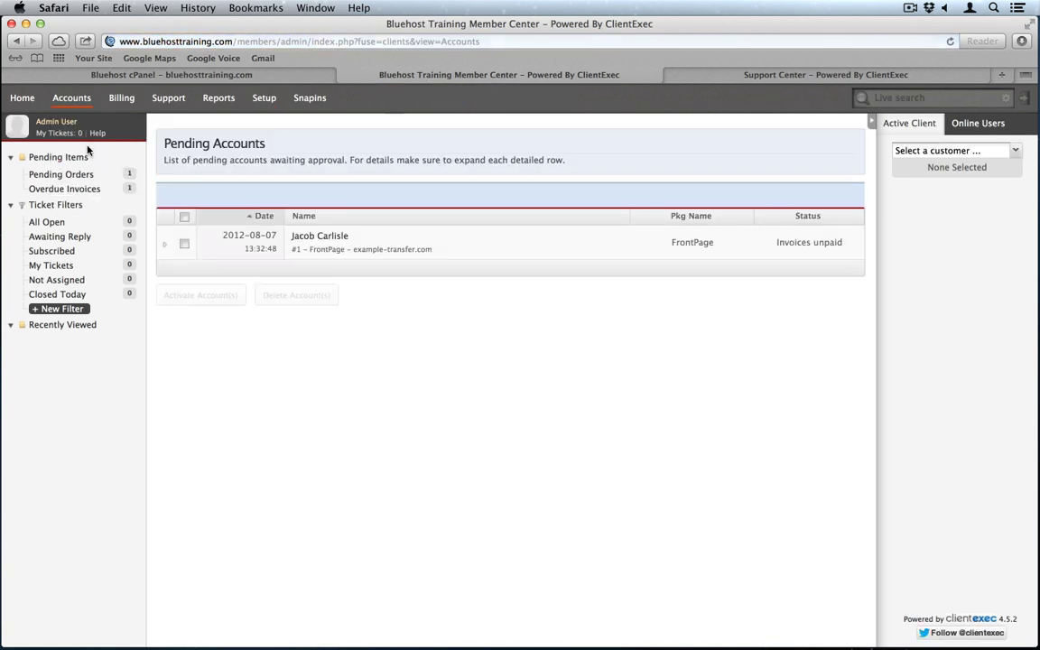
pyautogui.click(184, 244)
pyautogui.click(207, 295)
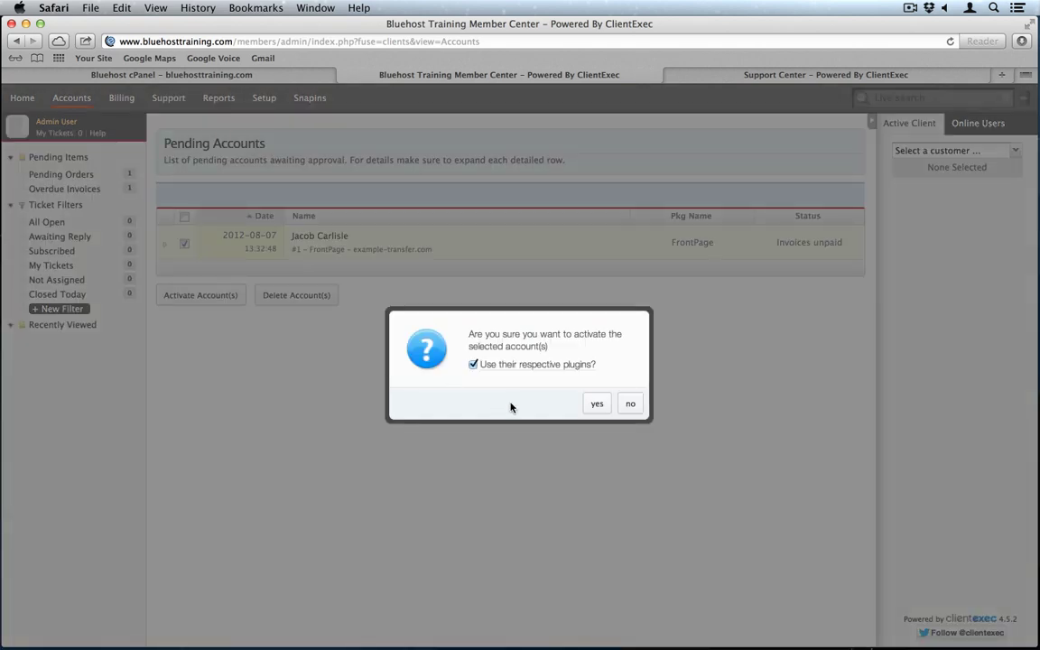
pyautogui.click(596, 406)
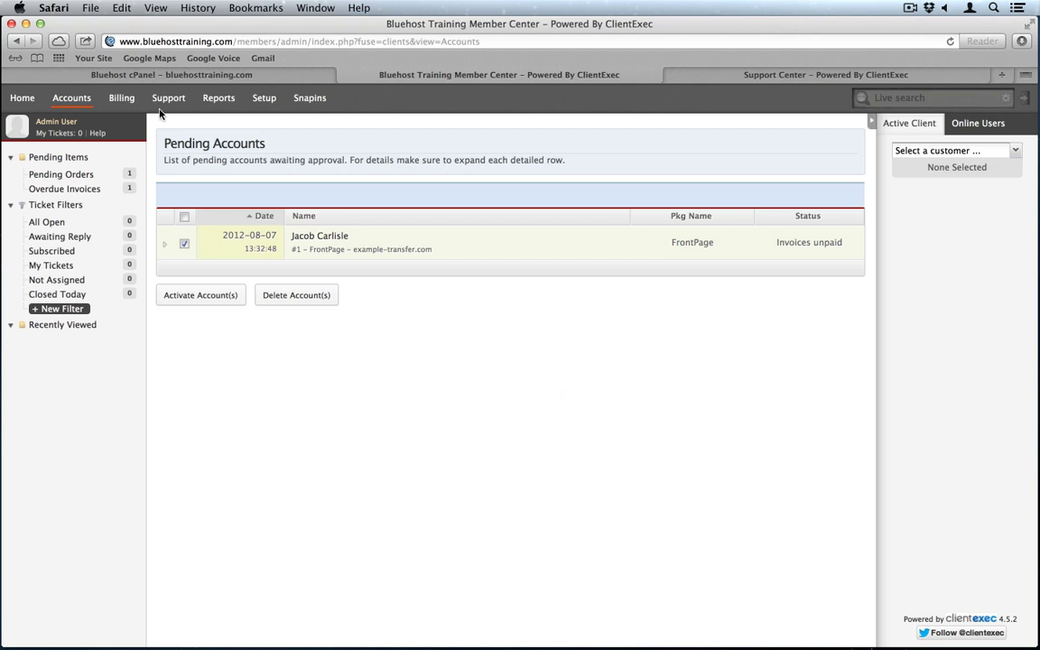
pyautogui.click(106, 78)
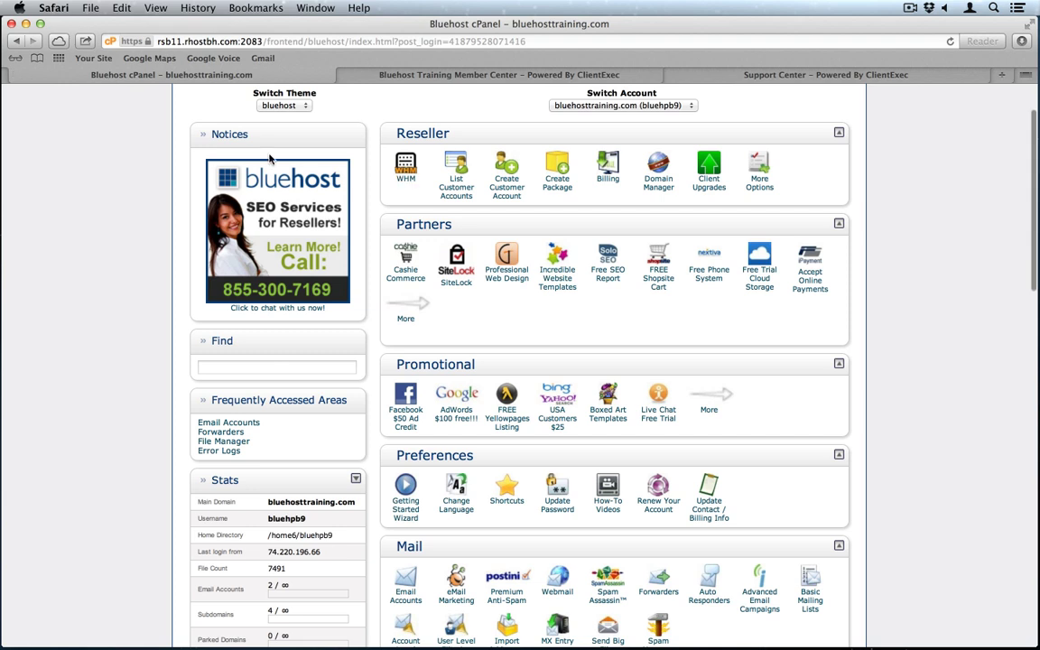
pyautogui.click(465, 185)
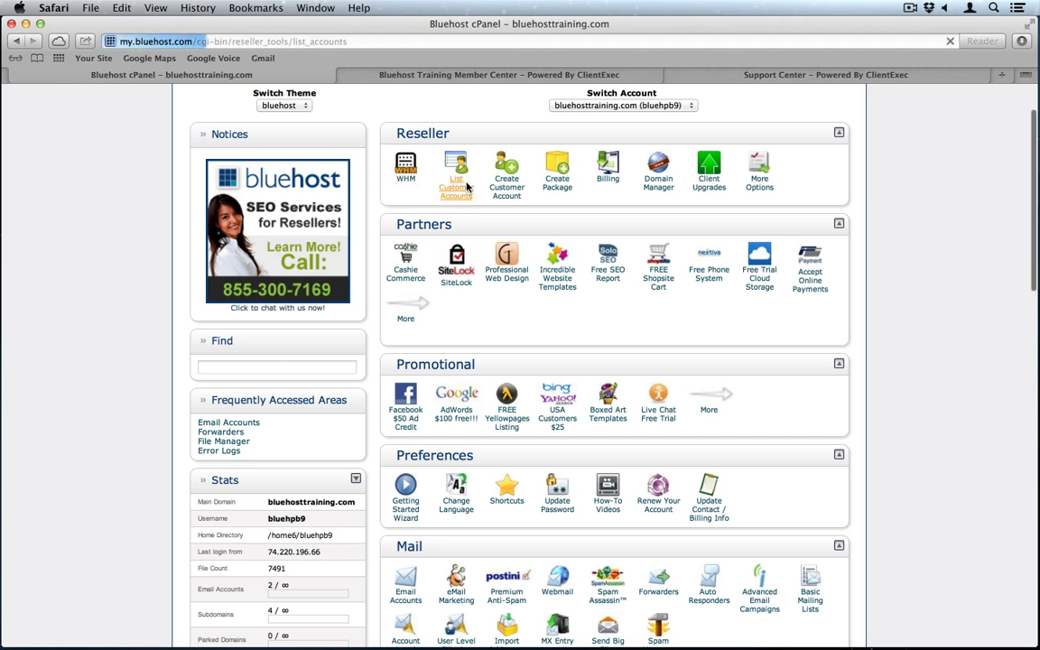